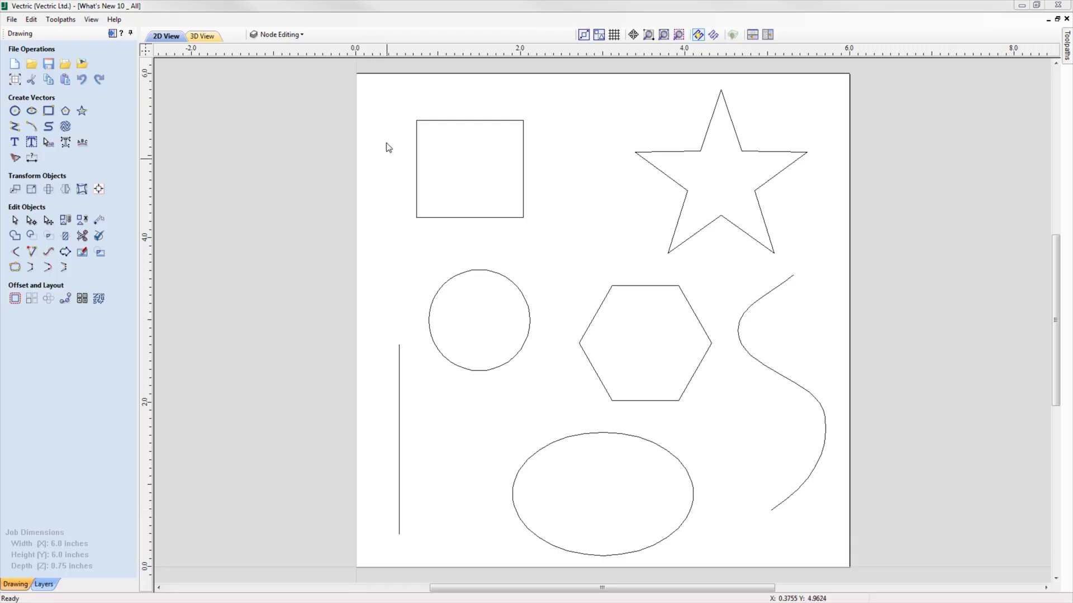
Step: Marquee-select all seven vectors: square, star, circle, hexagon, line, S-curve and ellipse
left_click_drag(391, 101, 852, 566)
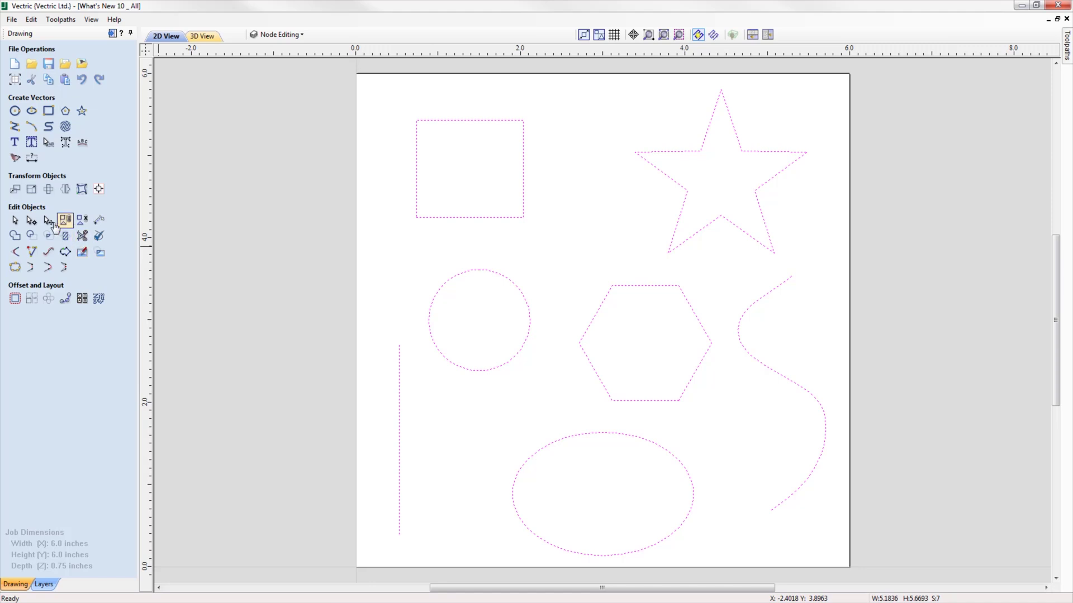
Step: In node editing, bulge the circle and S-curve, stretch the square larger, and push out the hexagon's upper-left edge
left_click(32, 221)
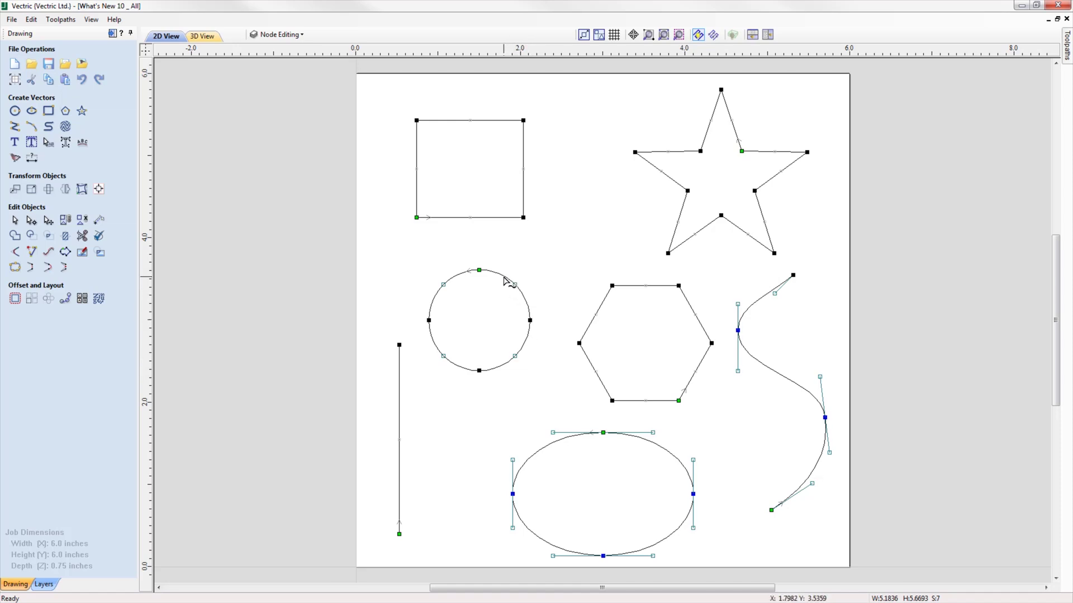
mouse_move(504, 277)
left_mouse_down()
mouse_move(517, 255)
mouse_move(520, 267)
left_mouse_up()
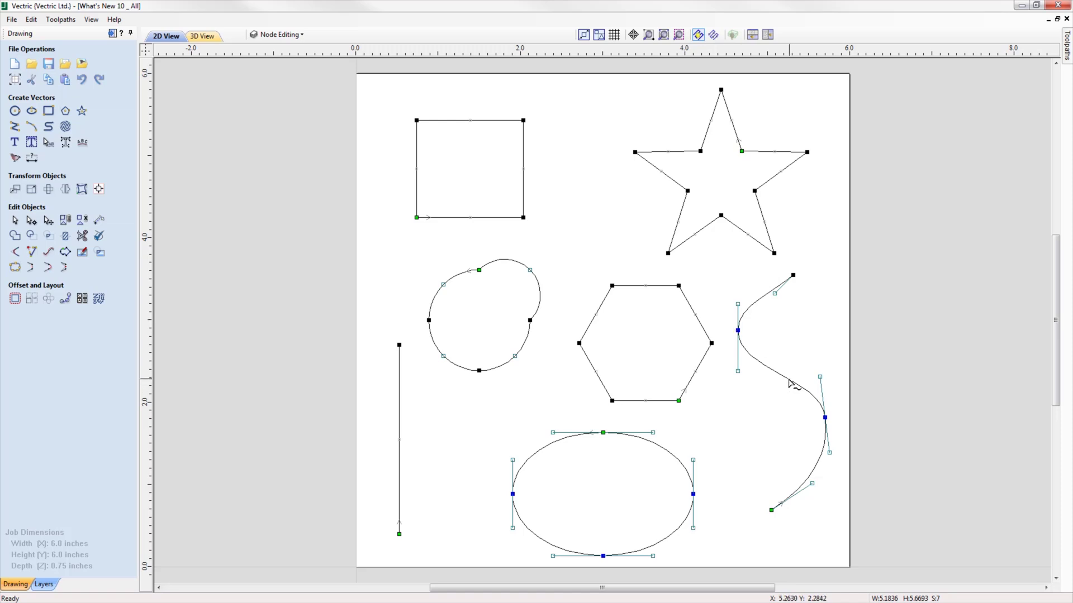
mouse_move(789, 384)
left_mouse_down()
mouse_move(771, 407)
mouse_move(762, 388)
mouse_move(782, 366)
left_mouse_up()
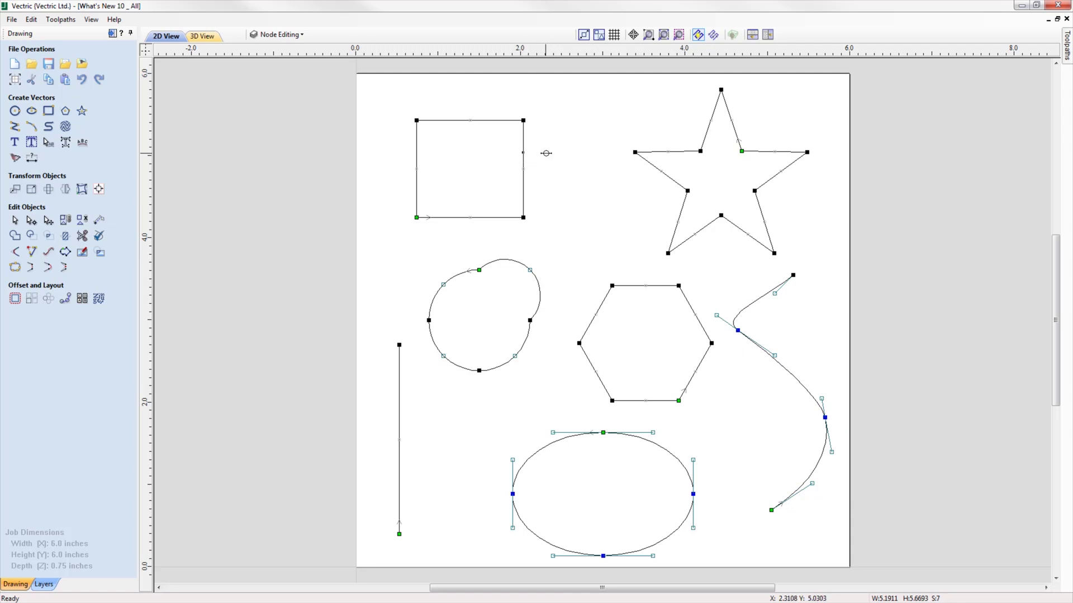
left_click_drag(568, 153, 568, 153)
left_click_drag(513, 122, 510, 95)
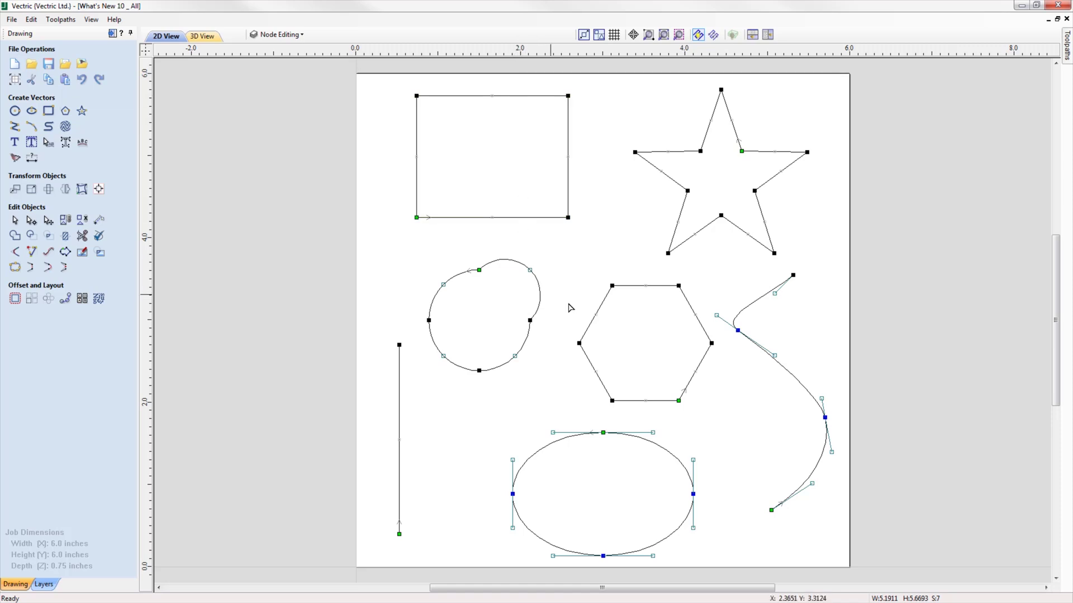
left_click_drag(601, 309, 584, 293)
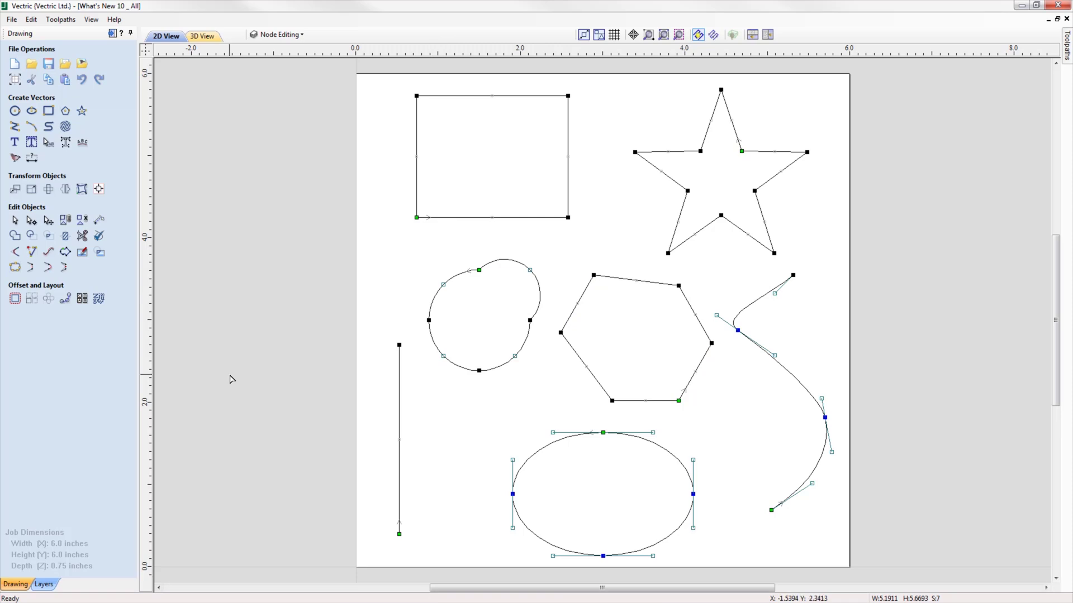
Step: Delete one span each from the rectangle, star, blob and ellipse to open them
left_click(568, 140)
left_click(651, 164)
left_click(442, 346)
left_click(666, 537)
Step: Join the blob's open end to the vertical line's top node with a straight line
left_click_drag(425, 366, 443, 371)
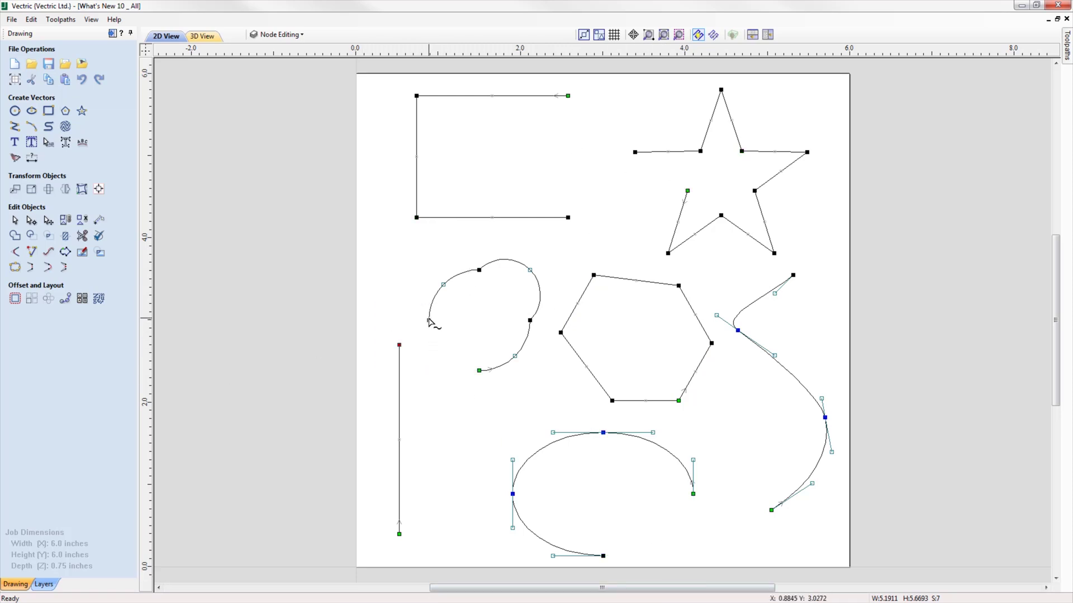
right_click(430, 323)
mouse_move(479, 460)
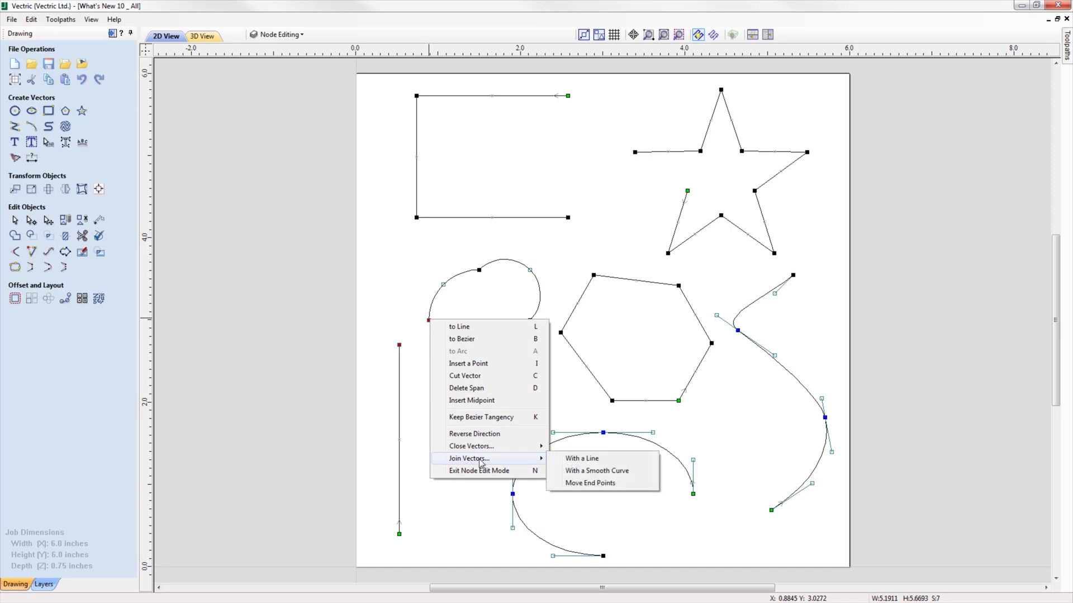
left_click(591, 464)
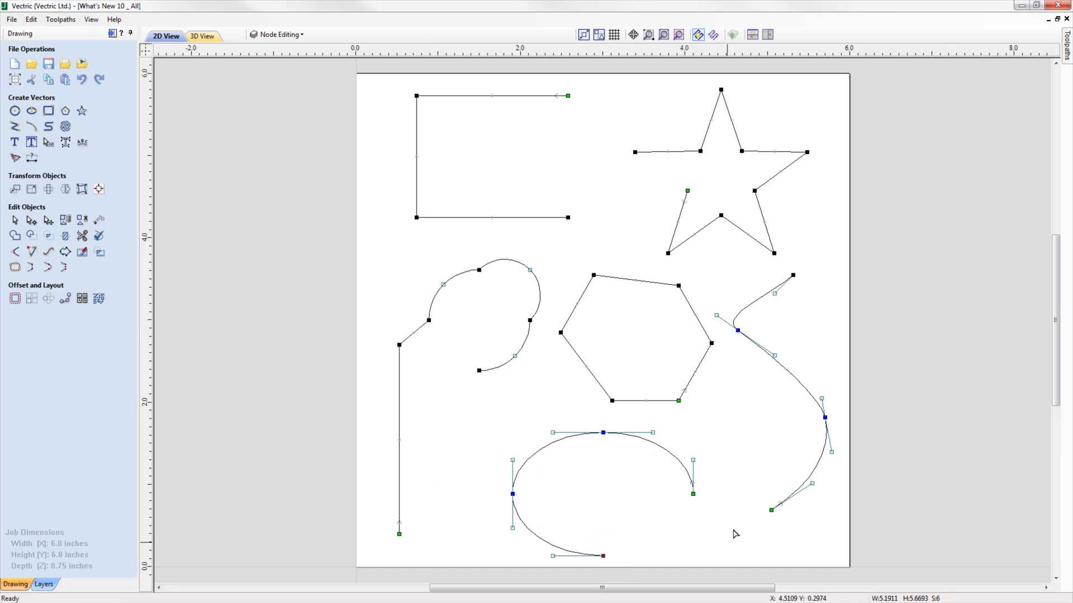
Step: Join the S-curve's open end to the ellipse with a smooth curve
left_click_drag(778, 520, 774, 512)
right_click(773, 512)
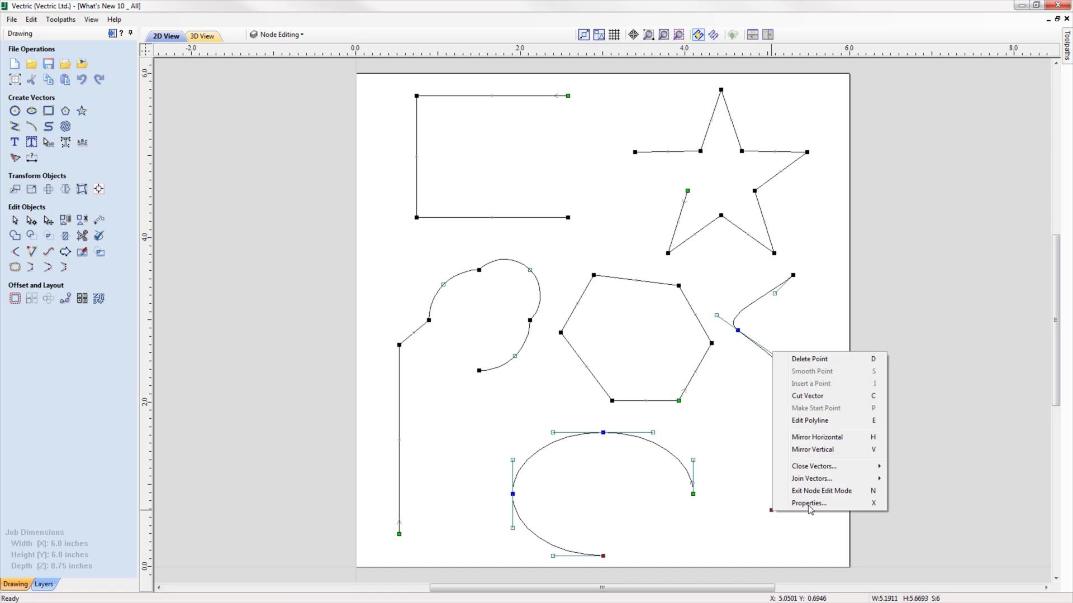
mouse_move(826, 479)
left_click(944, 492)
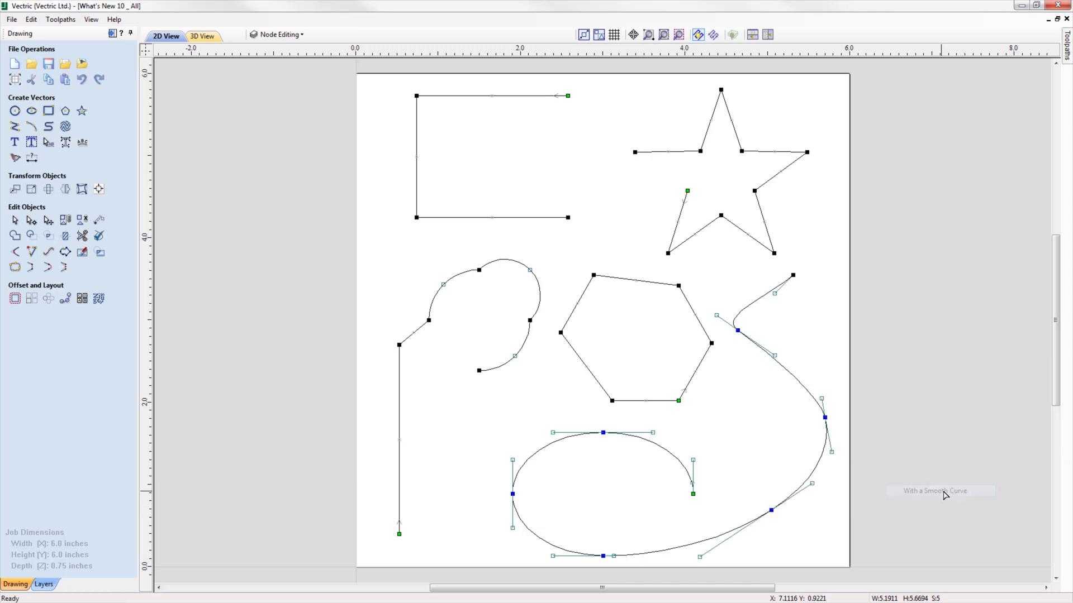
Step: Select the rectangle's loose end node and bring up its node options near the star
left_click_drag(562, 88, 655, 167)
right_click(640, 155)
mouse_move(694, 284)
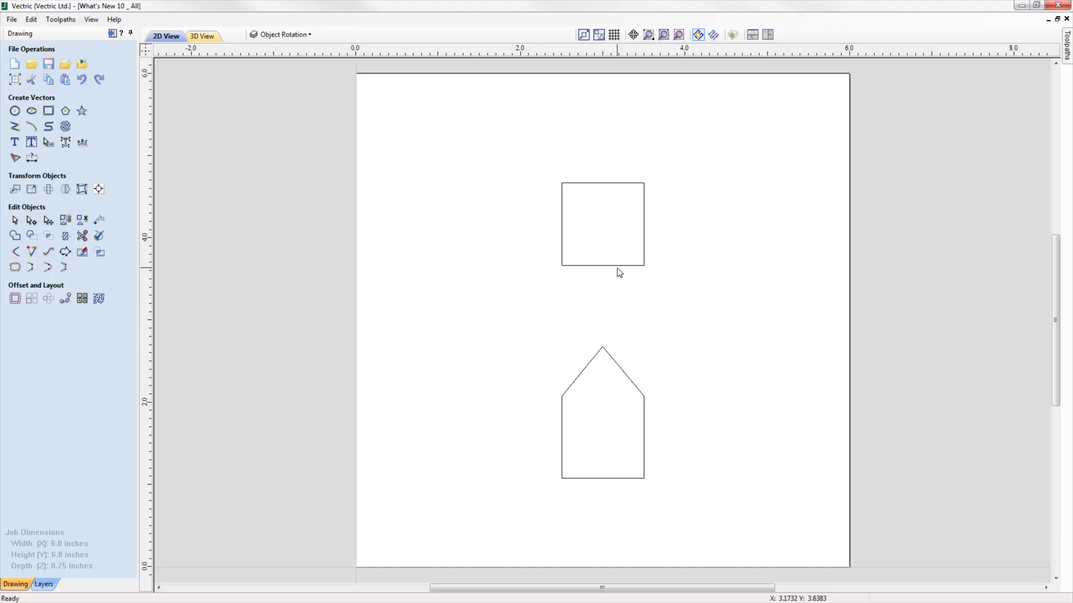
Step: Rotate the square about 45° into a diamond and enlarge it from its left sides
left_click(623, 267)
left_click_drag(655, 278, 662, 169)
left_click_drag(586, 176, 564, 154)
left_click_drag(557, 242, 539, 256)
Step: Rotate the house shape so it leans over, then deselect it
left_click(628, 382)
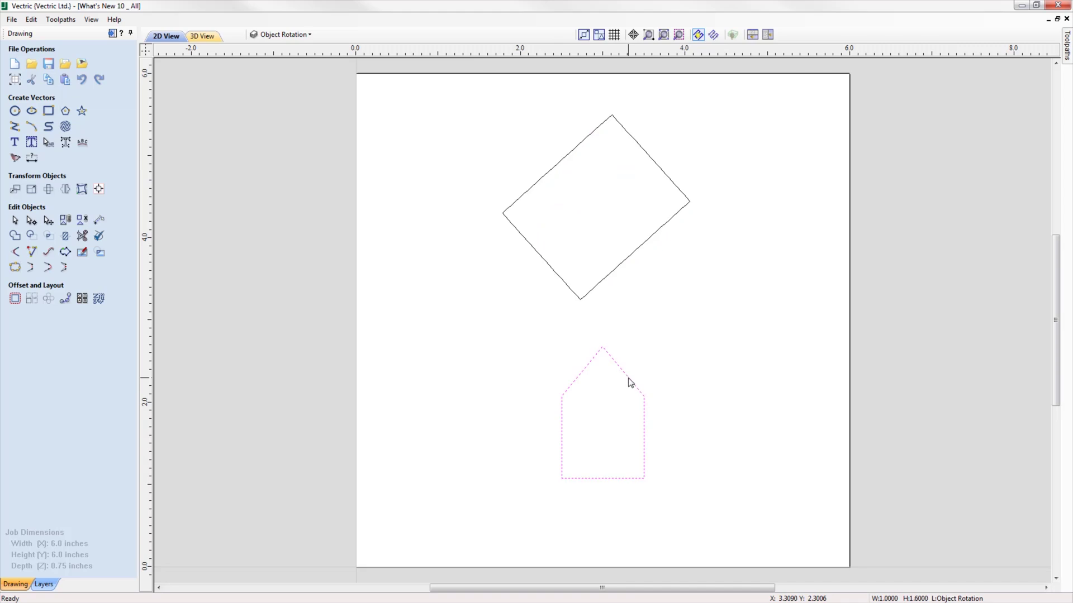
left_click_drag(653, 335, 682, 394)
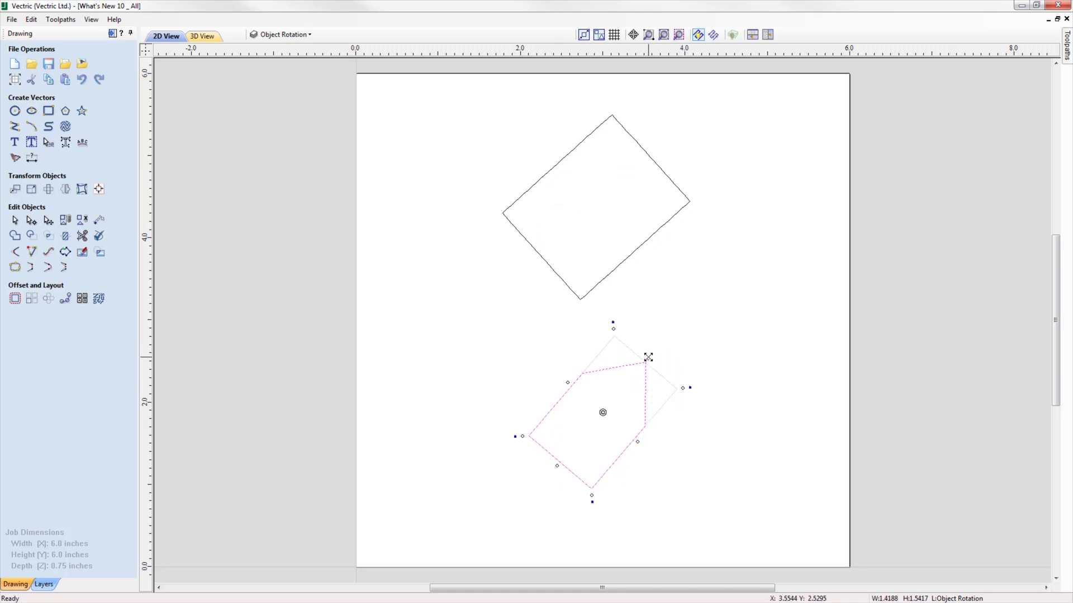
left_click_drag(648, 357, 663, 341)
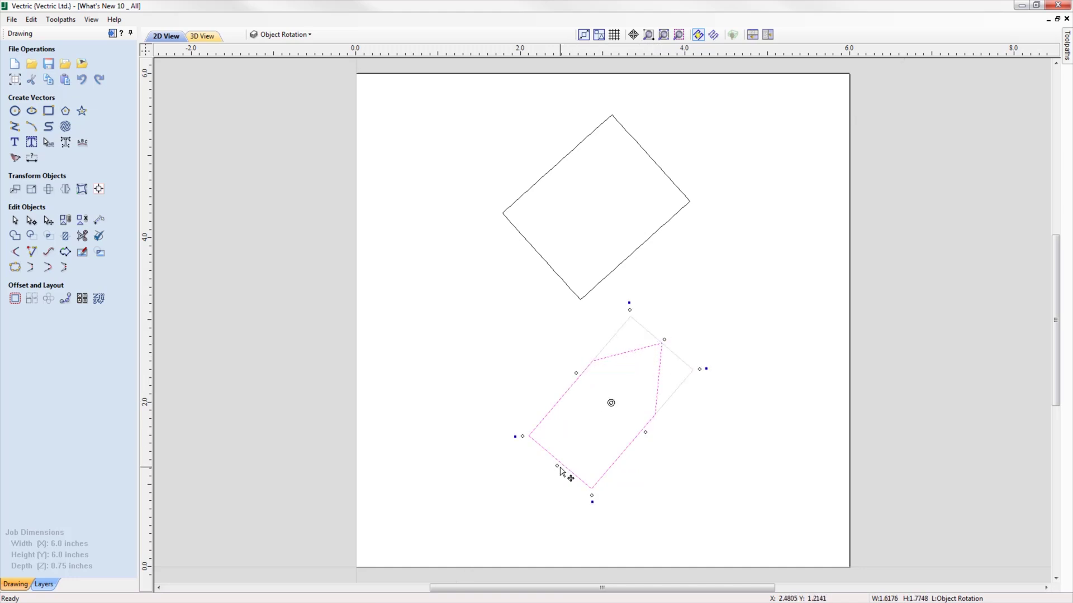
left_click_drag(558, 467, 550, 473)
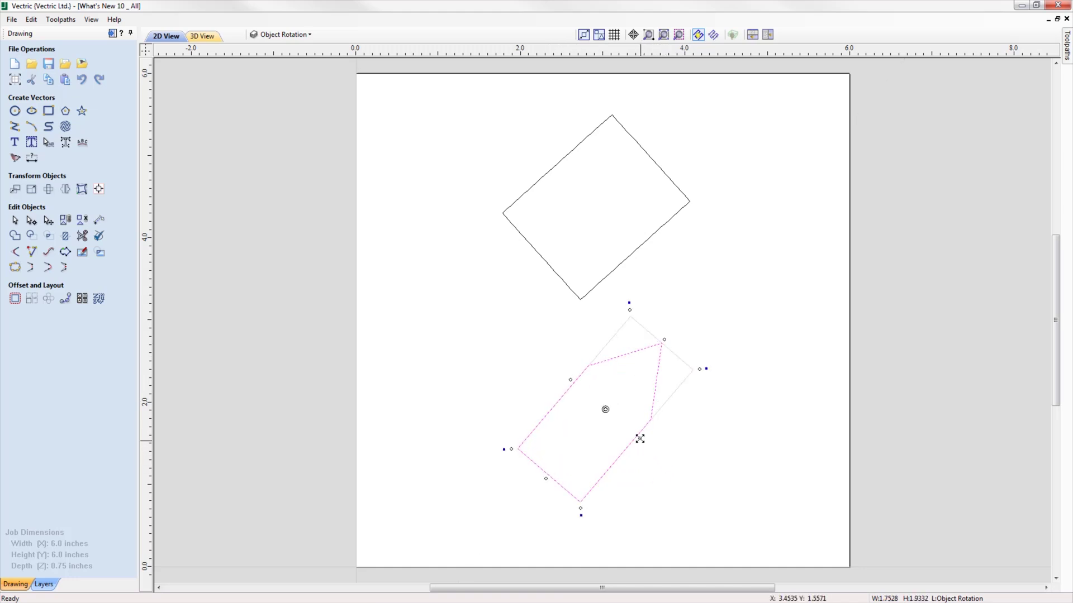
left_click_drag(643, 441, 644, 439)
left_click(736, 555)
Step: Move the diamond along its rotated X and Y axes using Relative (Rotated) offsets, shifting it higher
left_click(611, 279)
left_click(15, 189)
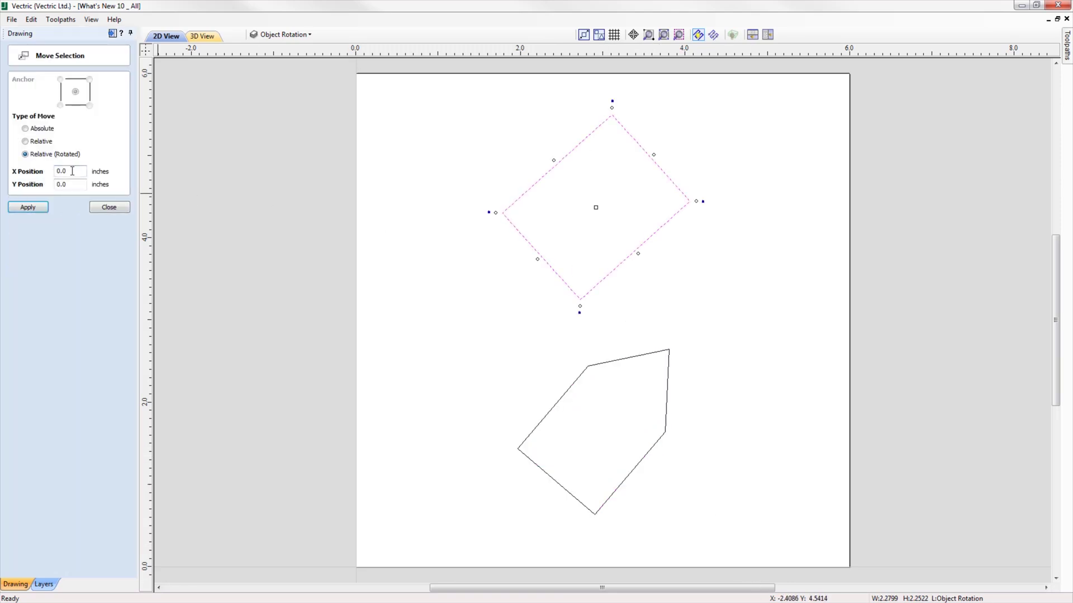
left_click(32, 208)
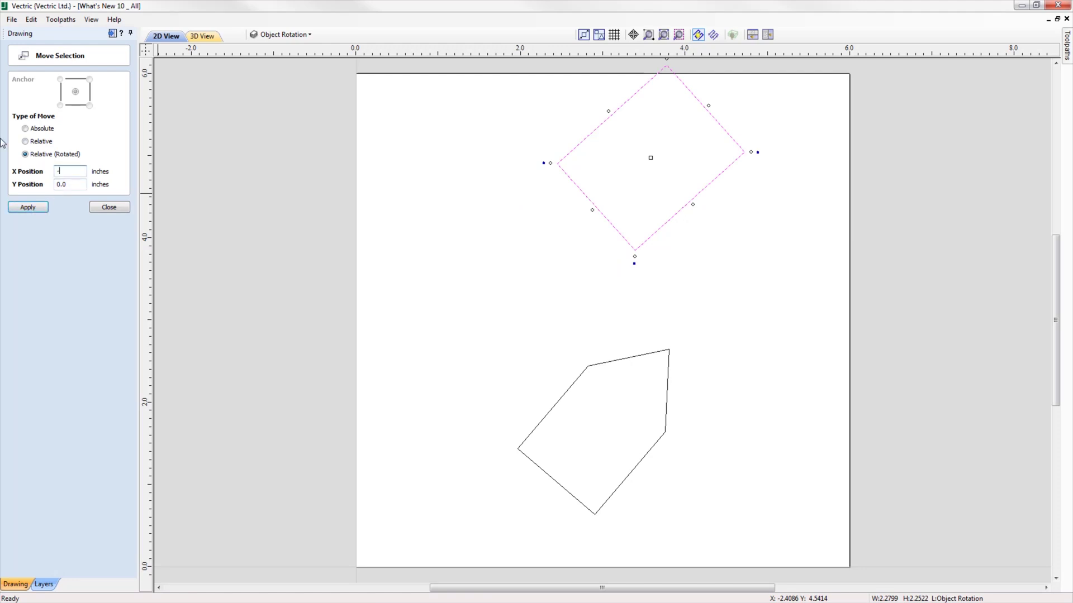
left_click(31, 207)
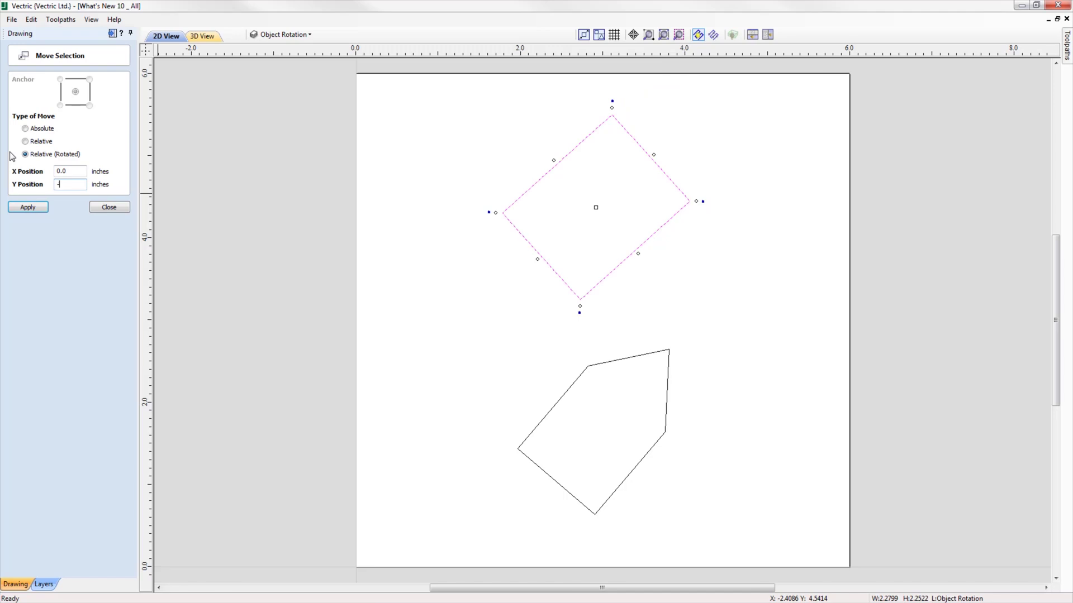
left_click(29, 208)
left_click(63, 185)
left_click(30, 208)
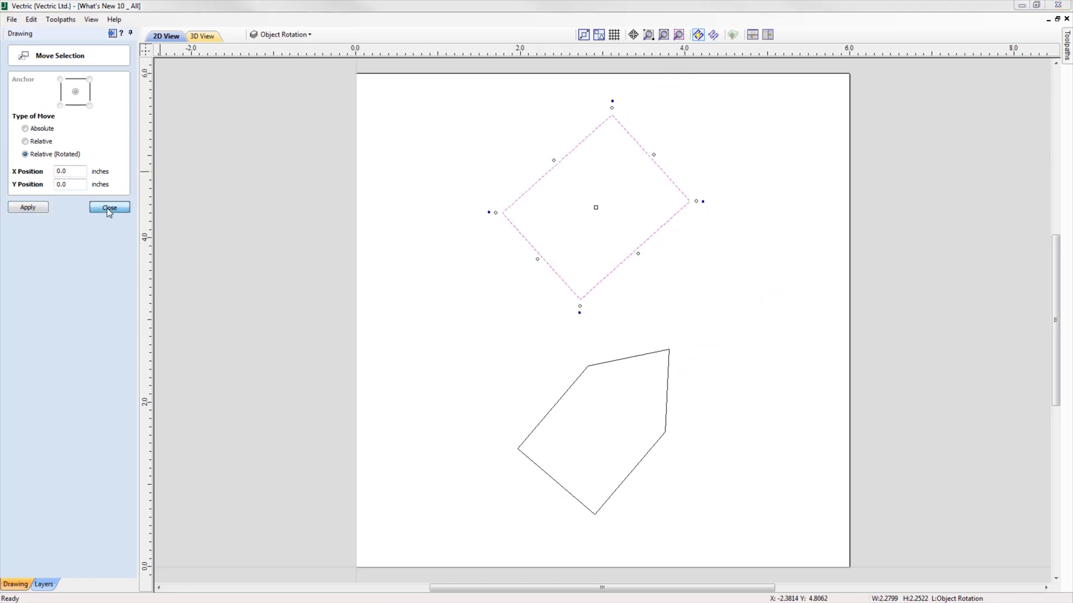
left_click(109, 207)
Step: Resize the tilted shape within its rotated bounds to 2 inches wide by 1 inch high
left_click(32, 189)
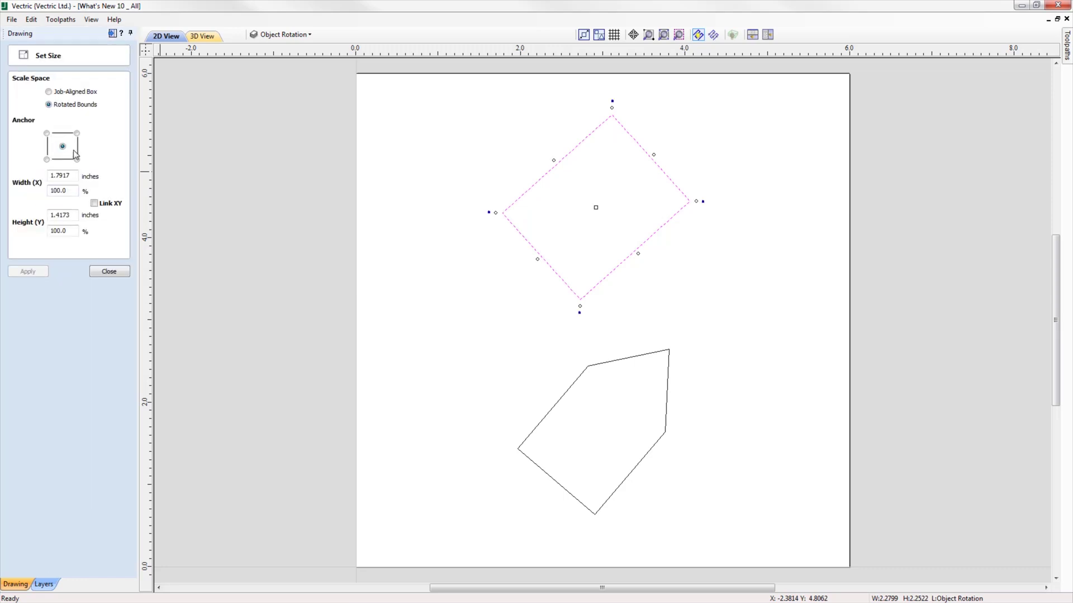
type("2")
key("Return")
double_click(71, 215)
type("3")
left_click(30, 272)
type("1")
left_click(28, 271)
Step: Rotate the rectangle back to an absolute angle of 0°
left_click(109, 271)
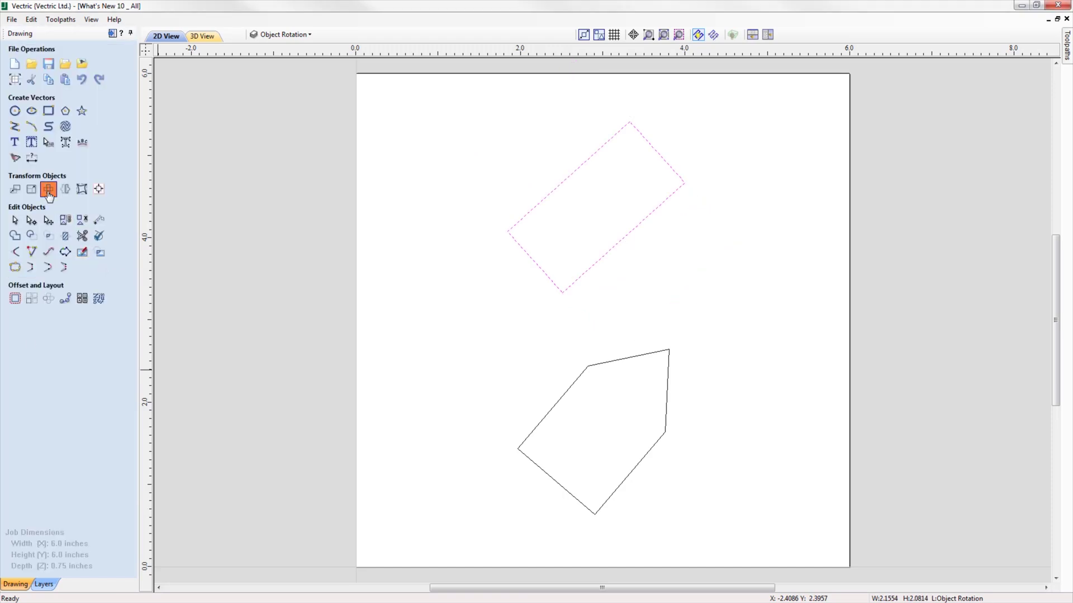
left_click(49, 196)
left_click(26, 188)
left_click_drag(100, 220, 74, 220)
key("BackSpace")
type("0")
key("Return")
Step: Rotate the house upright to 0°, then undo so it stays tilted
left_click(611, 367)
left_click(591, 367)
left_click_drag(103, 219, 53, 221)
type("0")
left_click(28, 244)
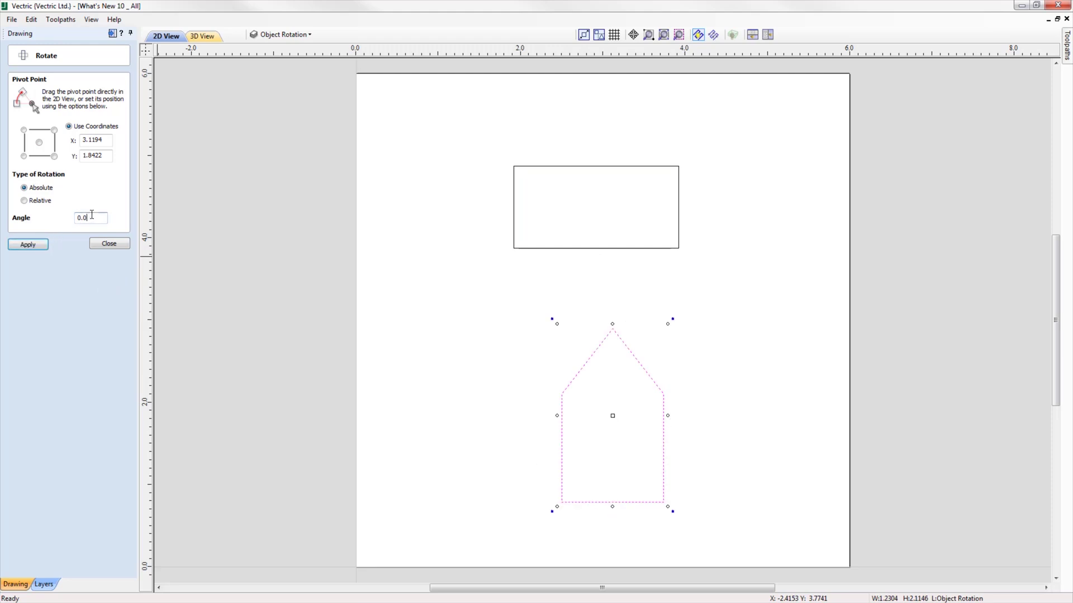
left_click(28, 244)
left_click(109, 243)
key("ctrl+z")
Step: Delete the rectangle, then mirror the tilted house right, left, above and below using rotated bounds
left_click(678, 250)
key("Delete")
left_click(529, 270)
left_click(65, 188)
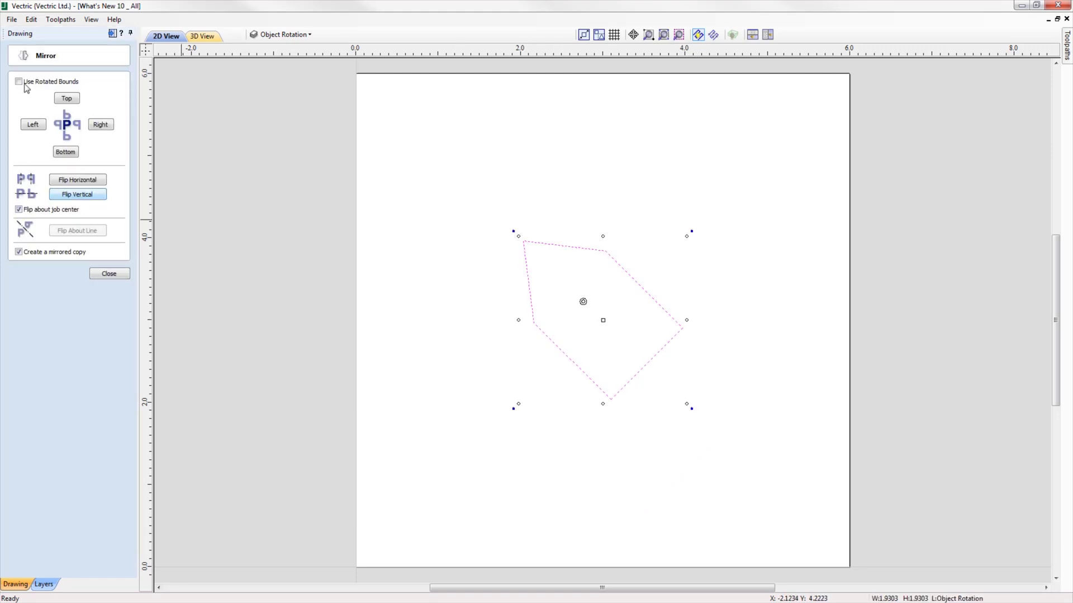
left_click(18, 82)
left_click(111, 124)
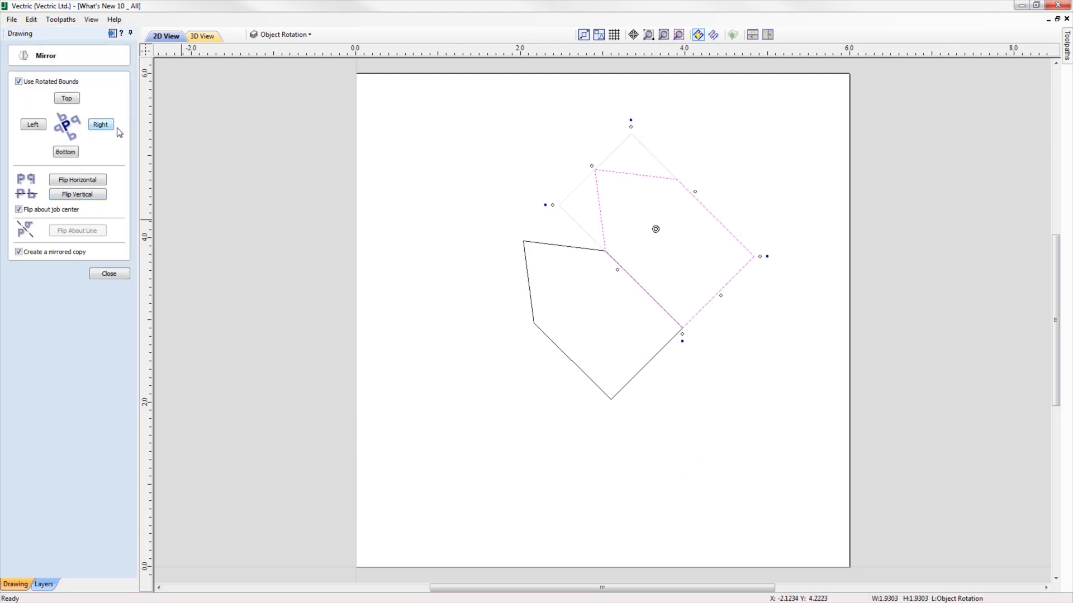
left_click(33, 124)
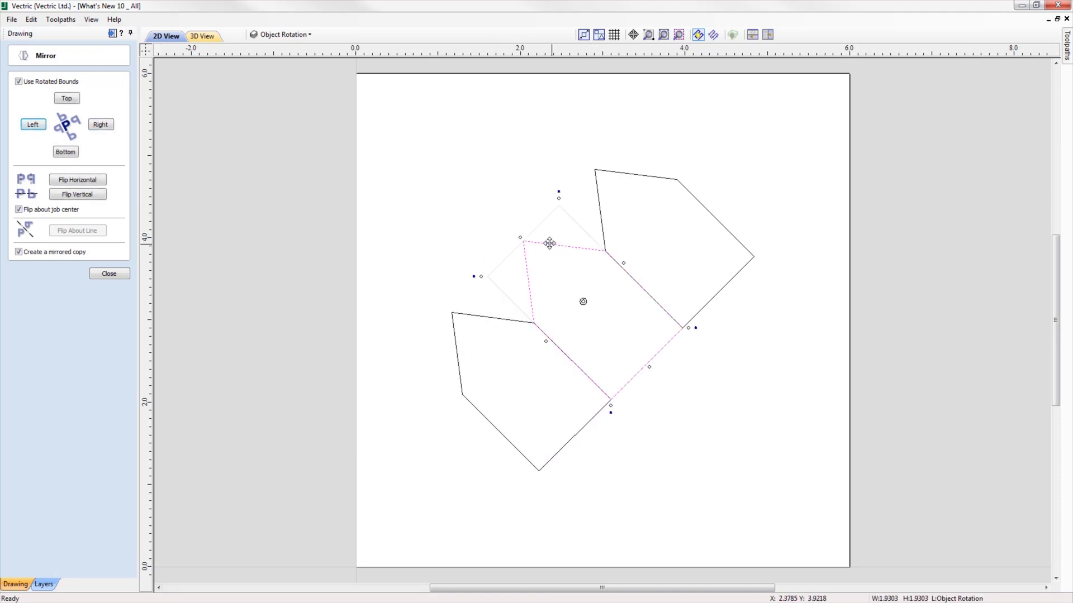
left_click(68, 101)
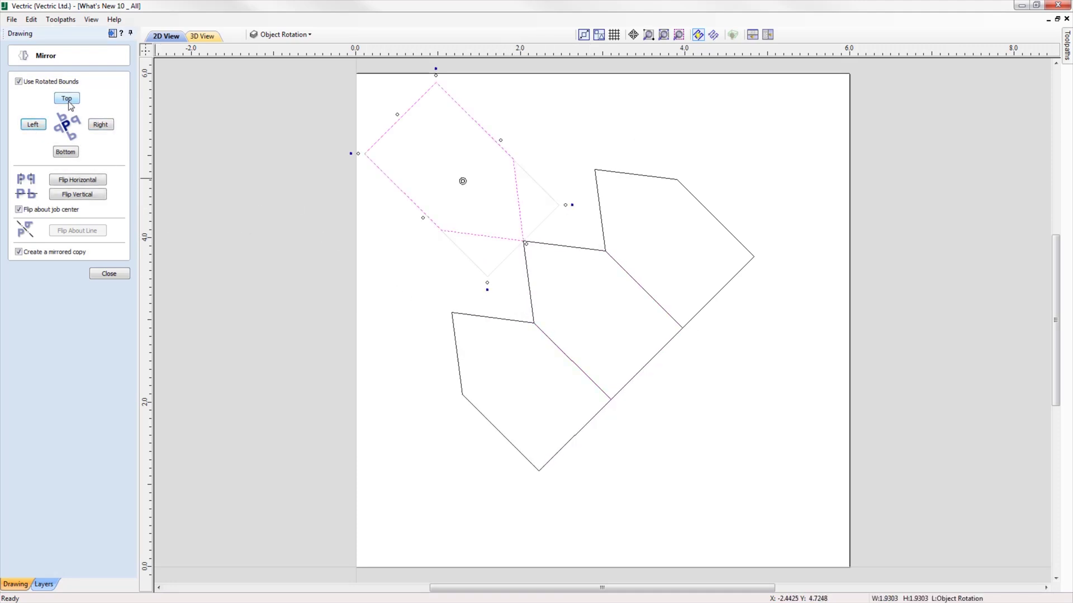
left_click(73, 154)
key("Escape")
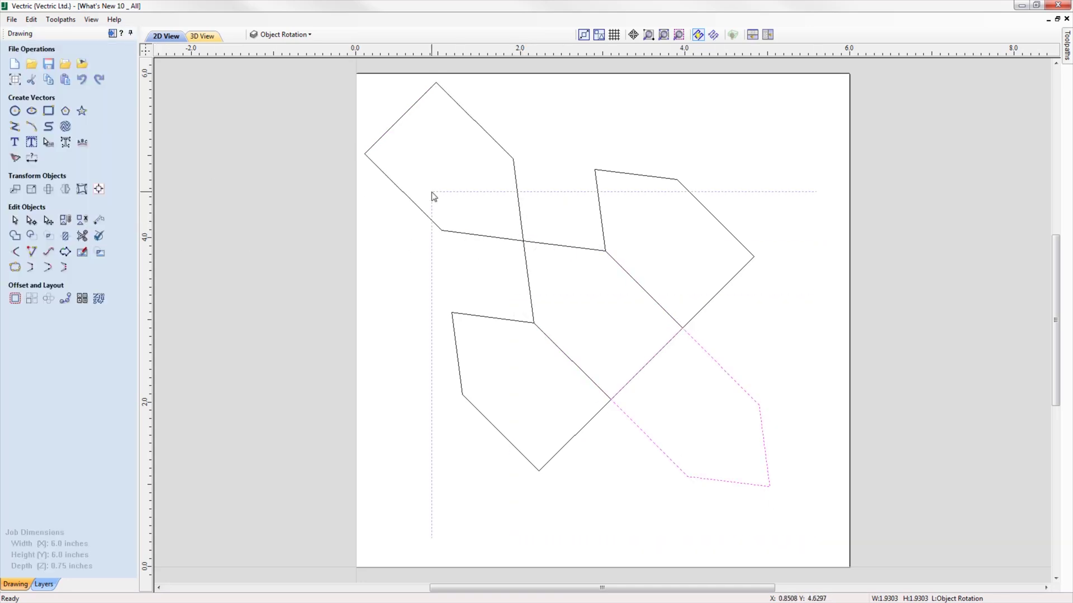
Step: Wrap the tilted house in a distortion envelope and curve its top-left, lower-right and lower-left edges
left_click(561, 246)
left_click(82, 191)
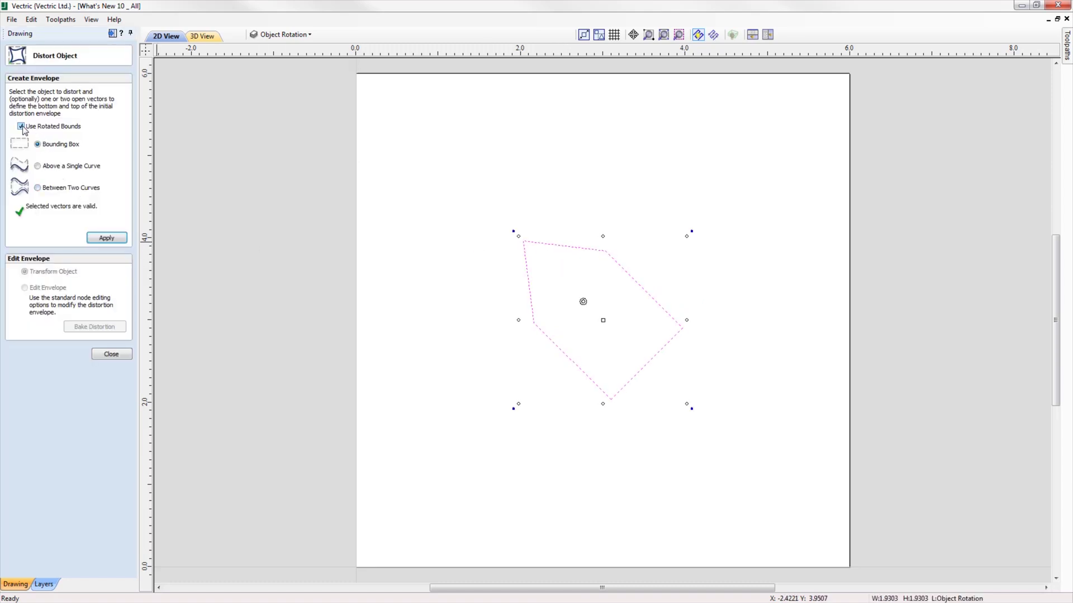
left_click(107, 238)
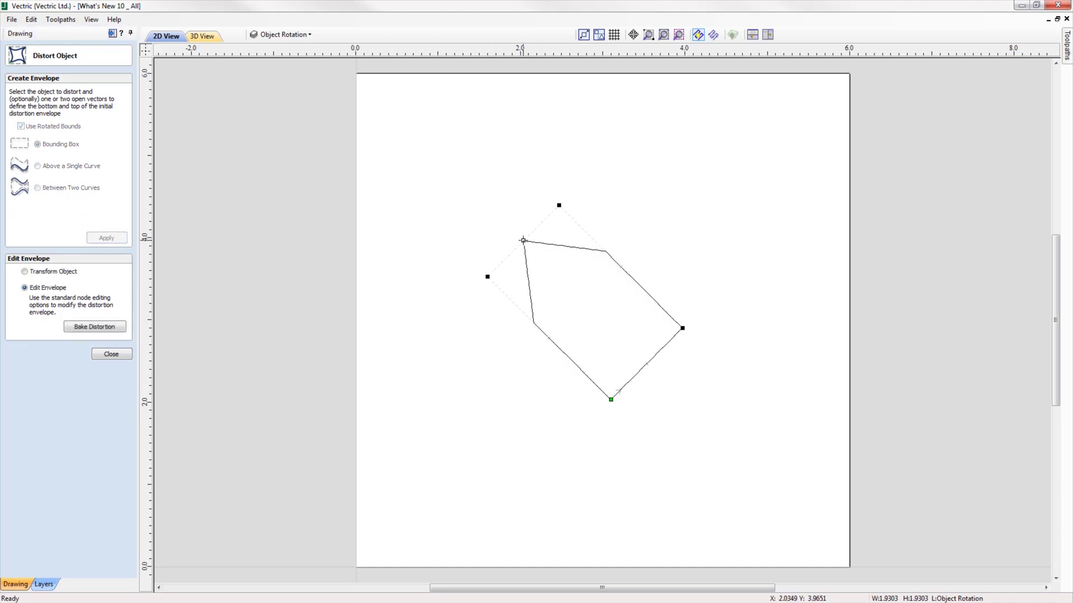
left_click_drag(523, 240, 508, 226)
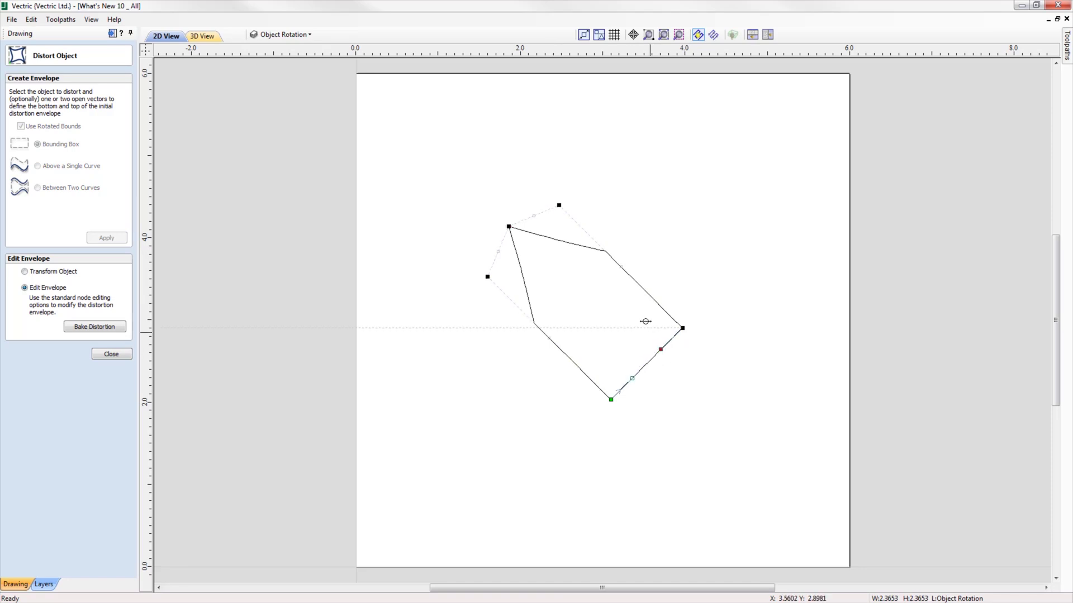
left_click_drag(661, 349, 644, 321)
left_click_drag(631, 377, 652, 403)
left_click_drag(550, 338, 520, 354)
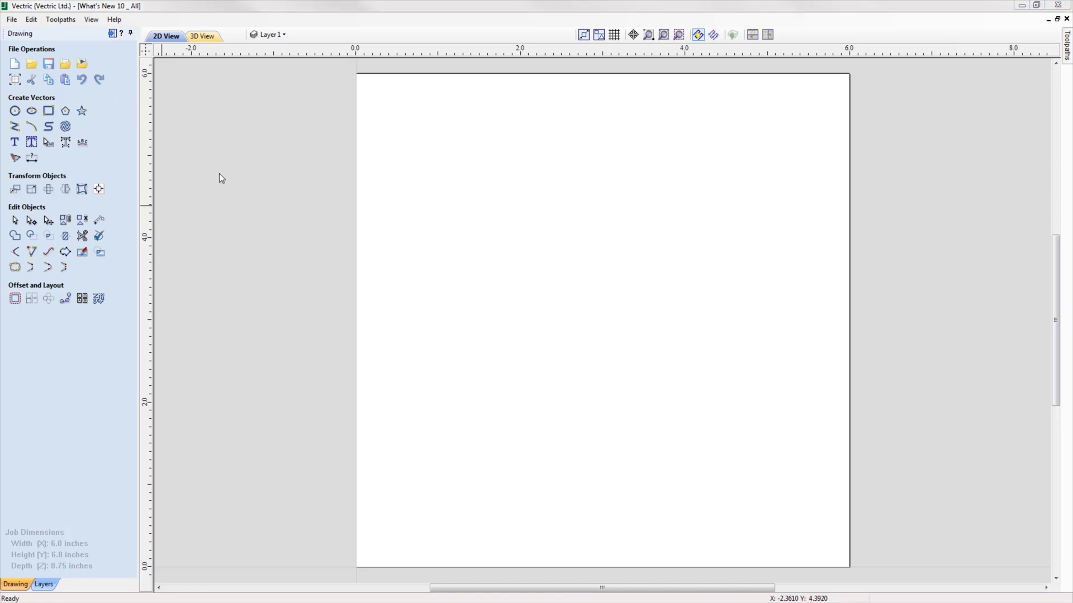
double_click(492, 239)
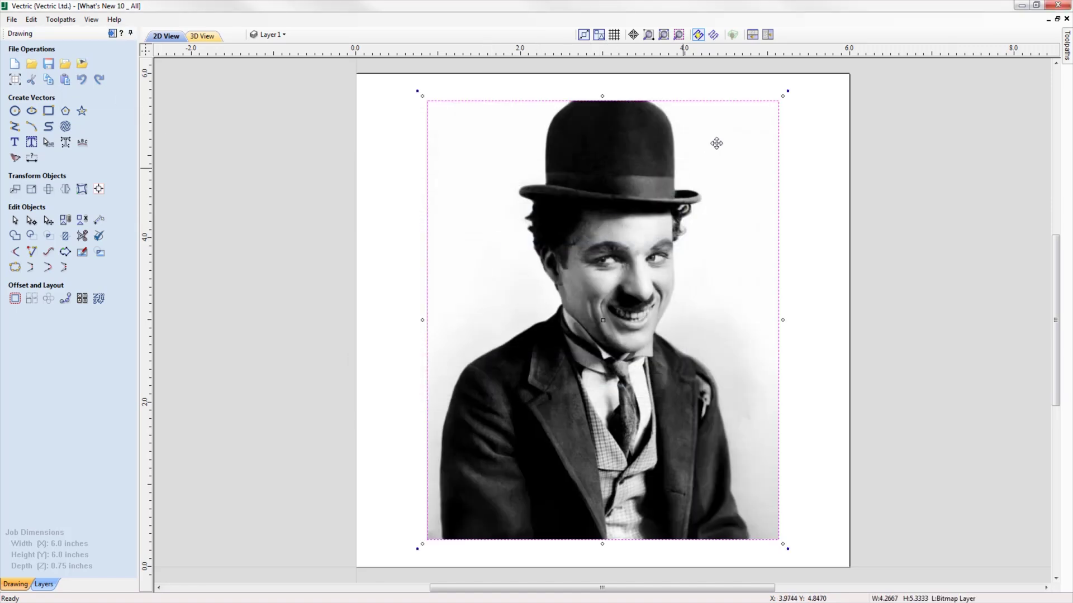
left_click_drag(783, 88, 639, 79)
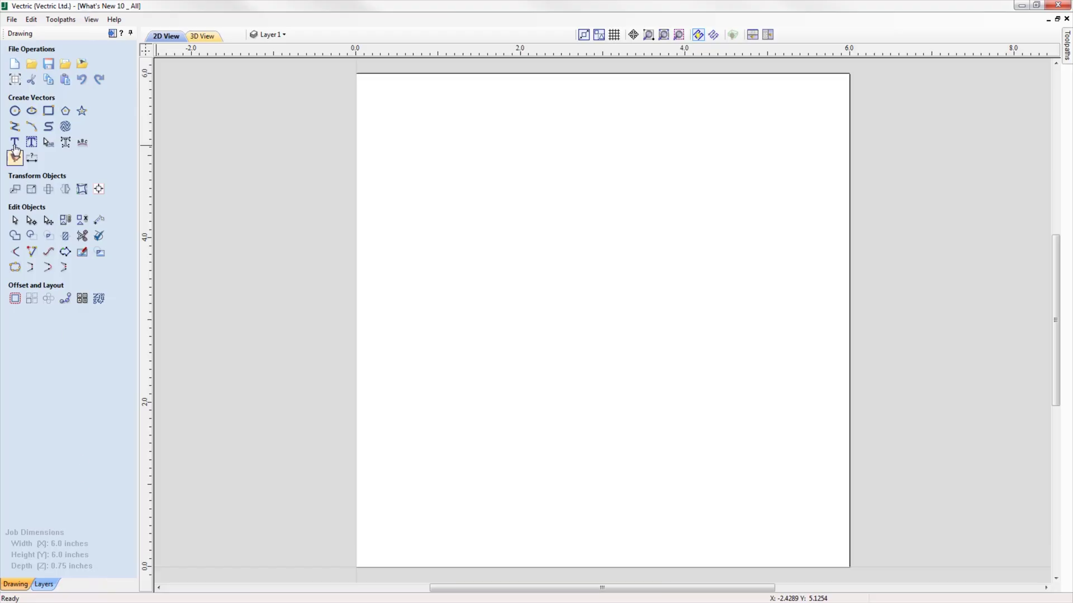
Step: Choose Gadugi as the text font in the Create Text form and close it
left_click(15, 143)
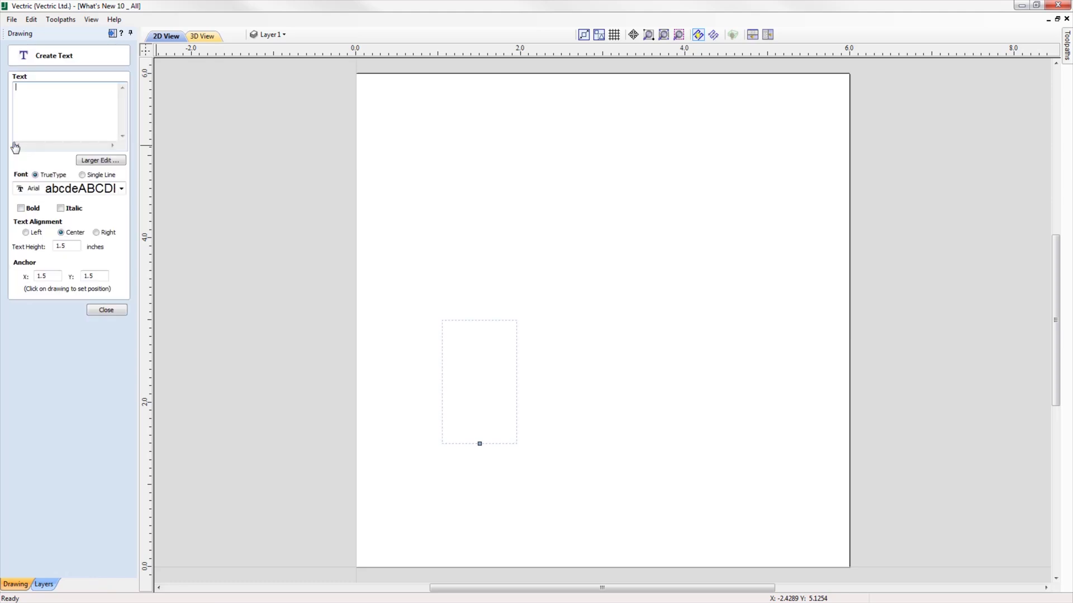
left_click(103, 188)
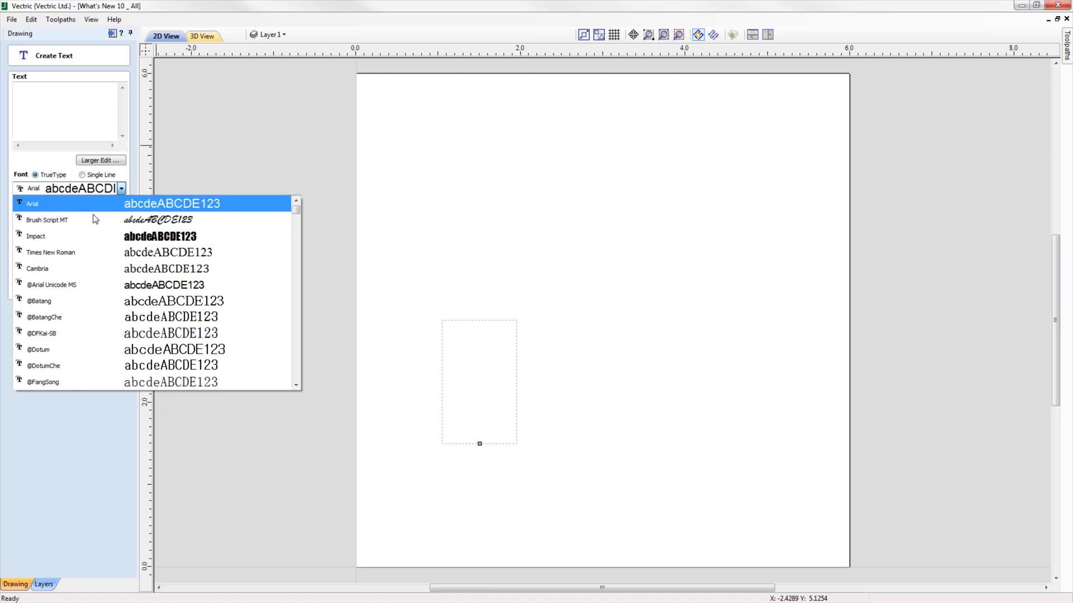
left_click_drag(296, 210, 299, 284)
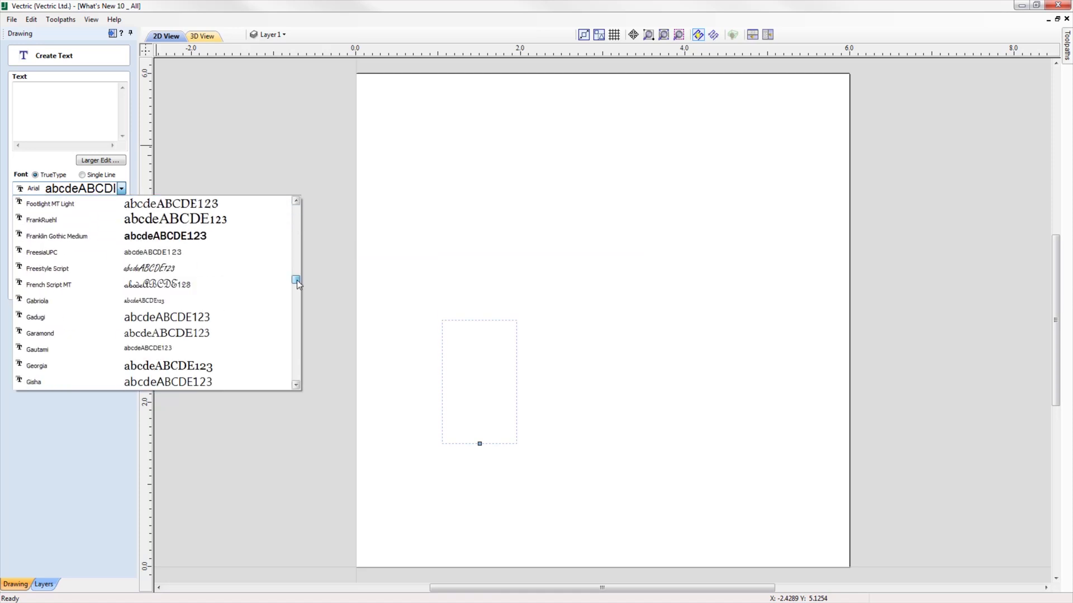
left_click(187, 317)
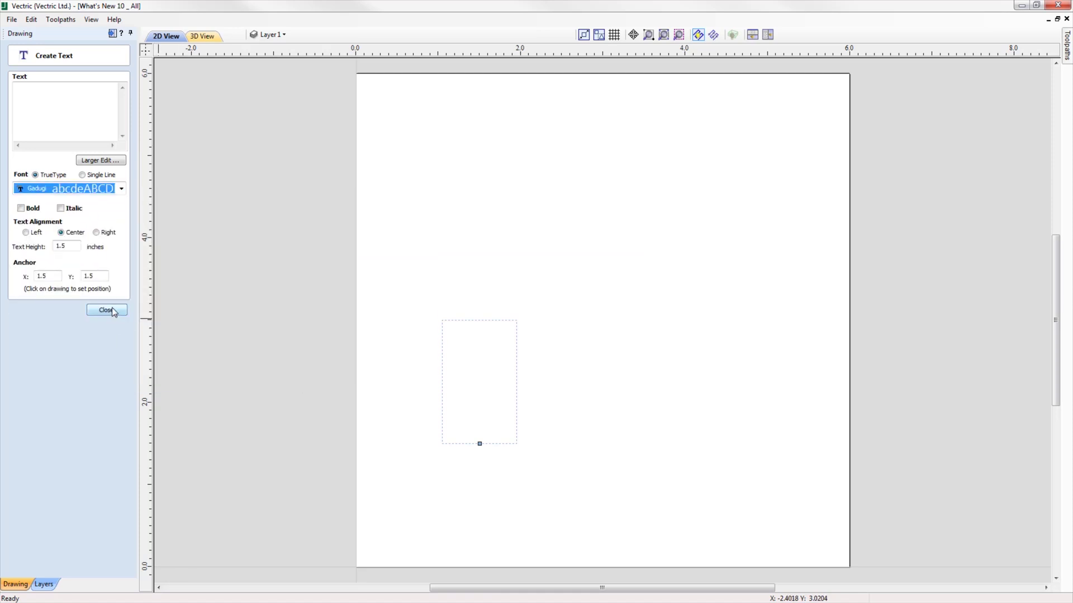
left_click(112, 310)
Step: Reopen Create Text to confirm Gadugi heads the recent fonts list, then close it
left_click(16, 143)
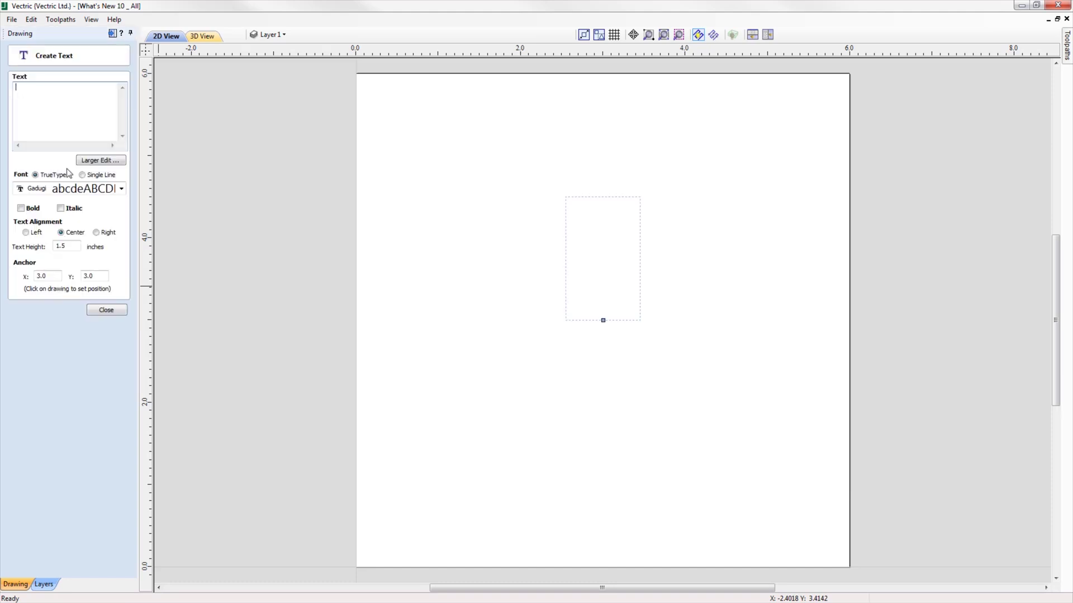
left_click(121, 189)
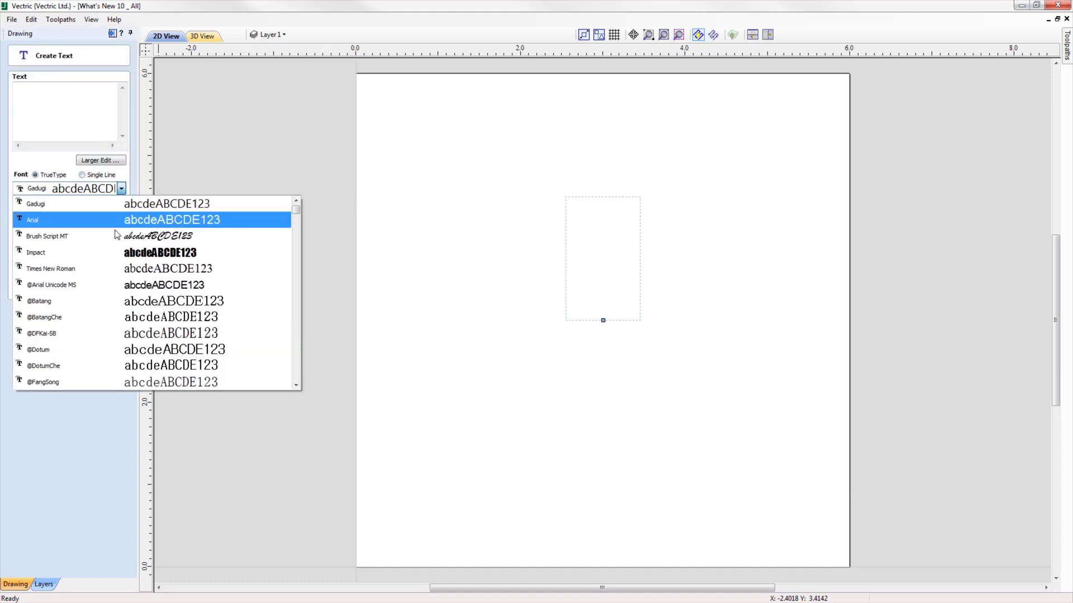
left_click(129, 204)
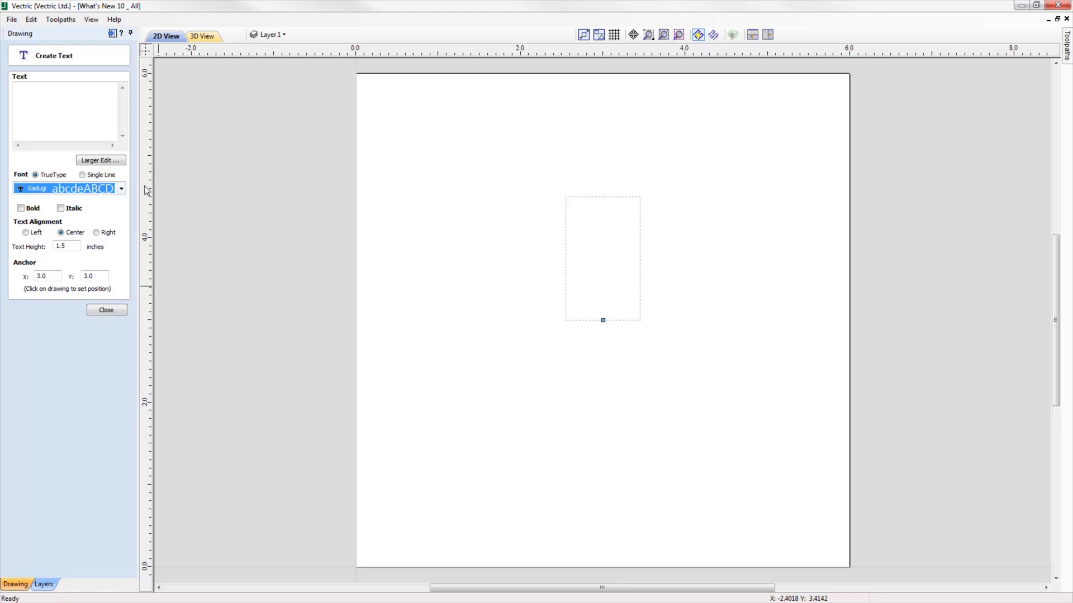
left_click(108, 310)
Step: Change Recent Font List Size from 5 to 7 in Edit > Options, then start a new text item
left_click(31, 19)
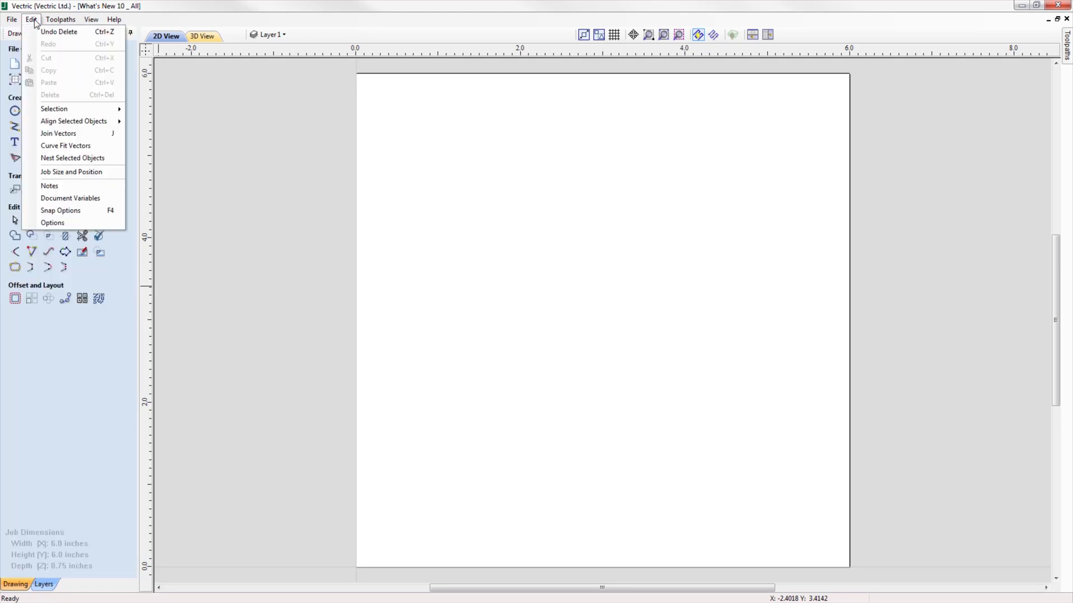
left_click(67, 221)
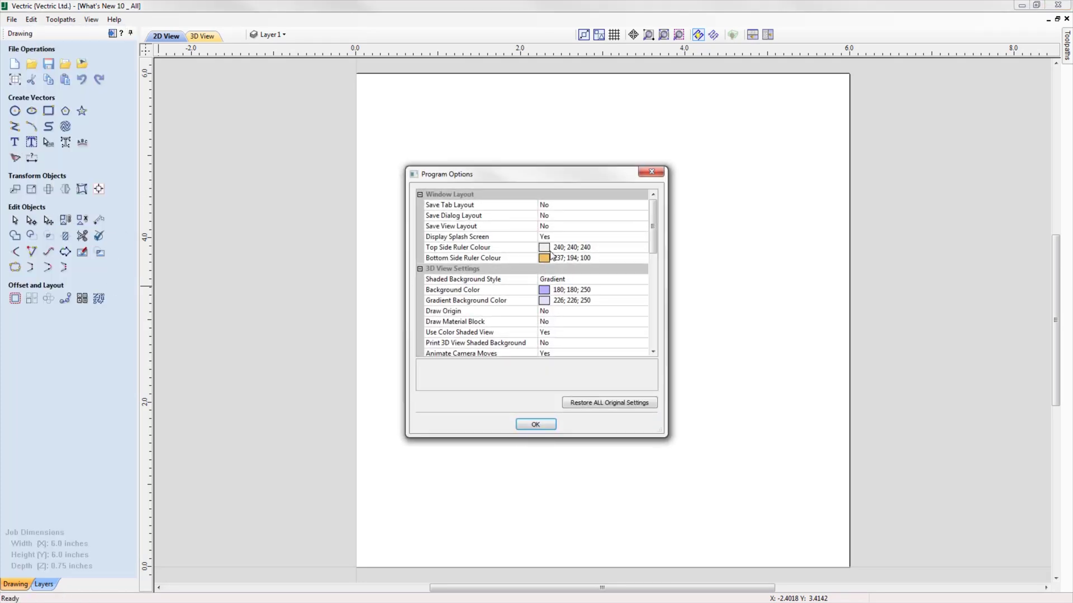
left_click_drag(654, 240, 628, 317)
left_click(549, 333)
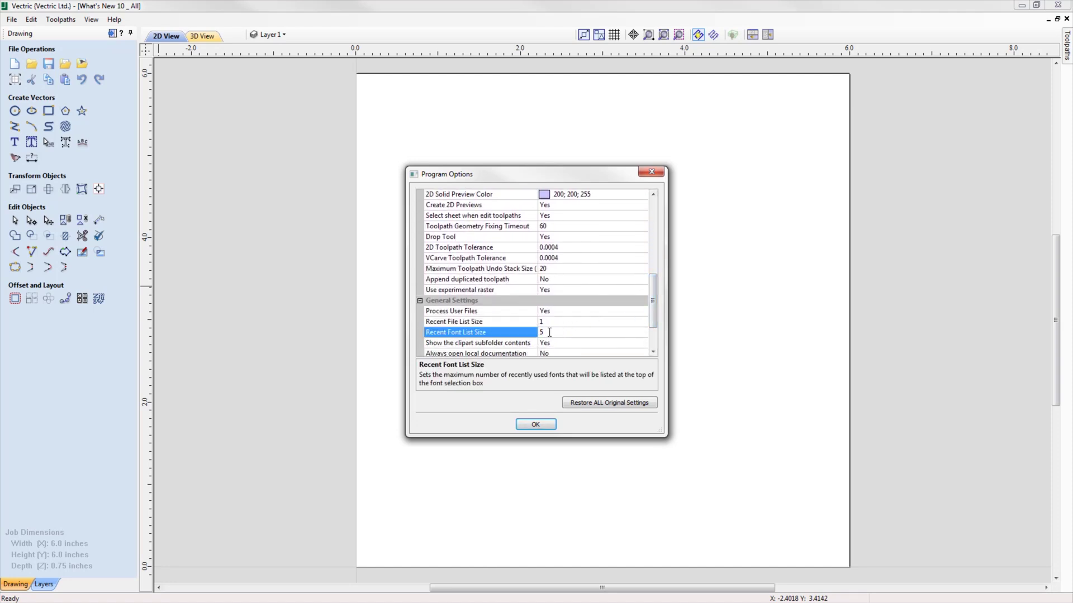
key("BackSpace")
left_click(536, 425)
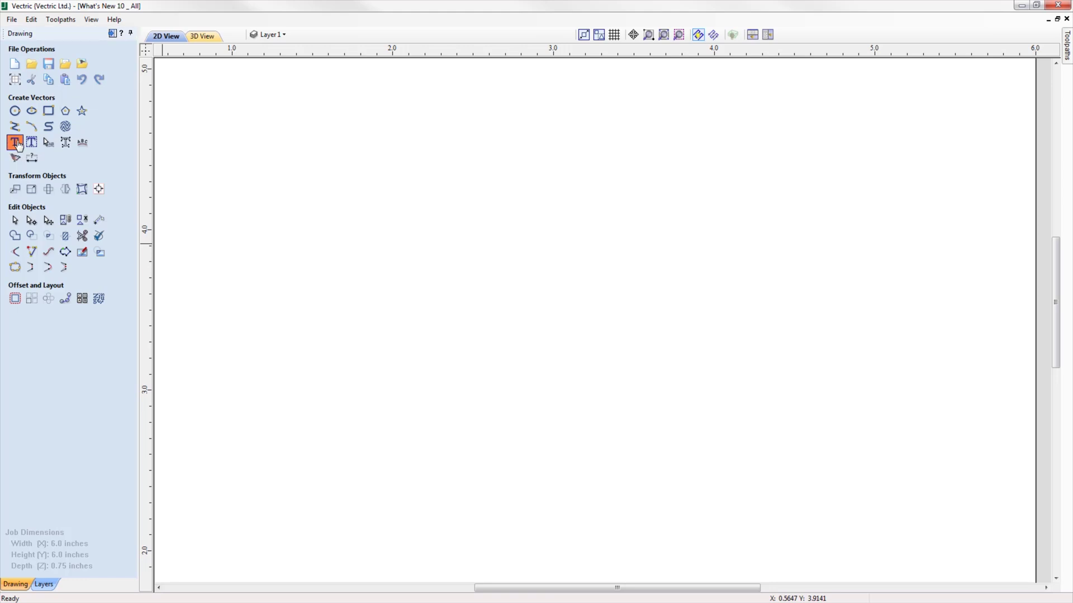
left_click(15, 142)
Step: Create the text 'Welding' in Brush Script MT near the page's upper left
left_click(271, 256)
left_click(42, 190)
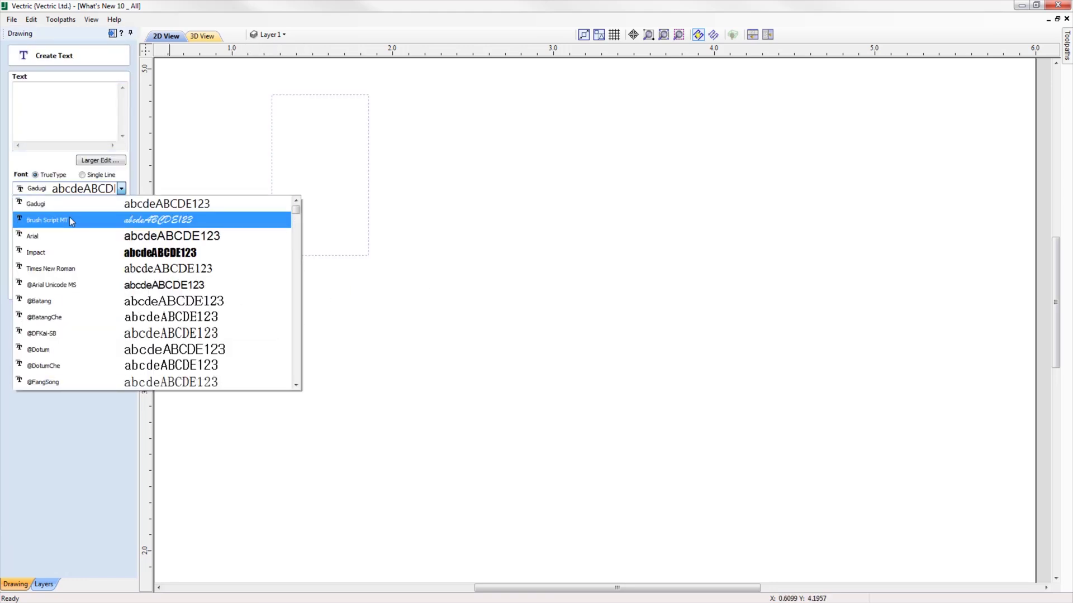
left_click(69, 219)
left_click(61, 126)
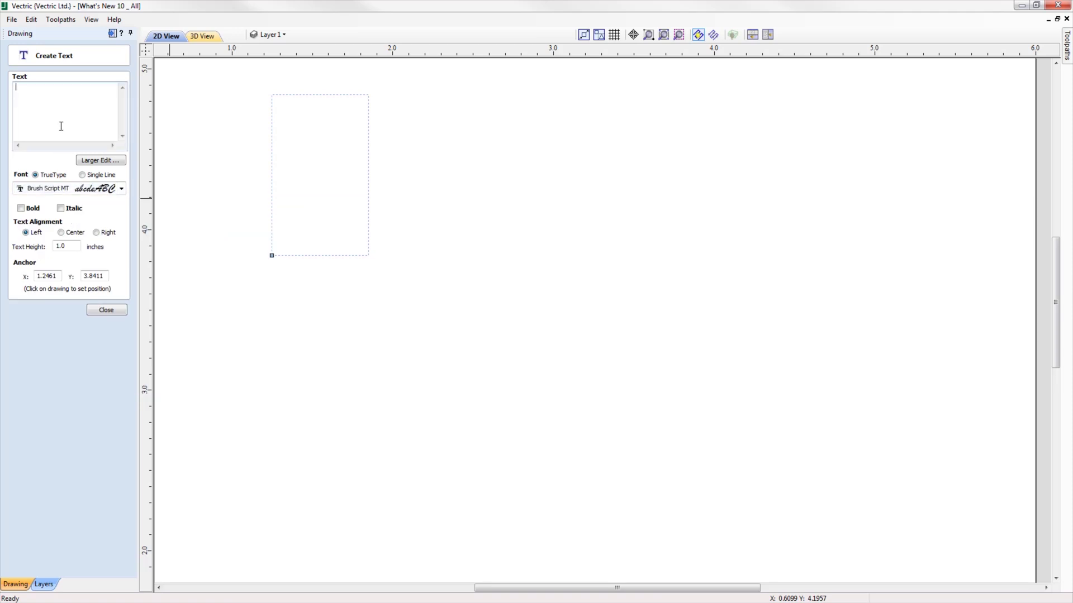
type("Welding")
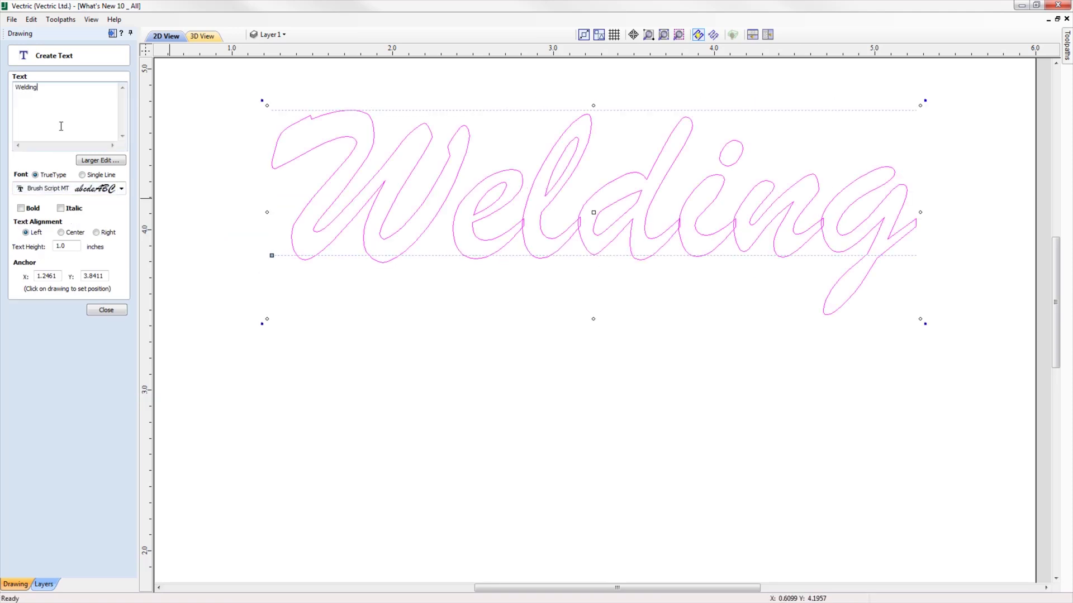
left_click(106, 310)
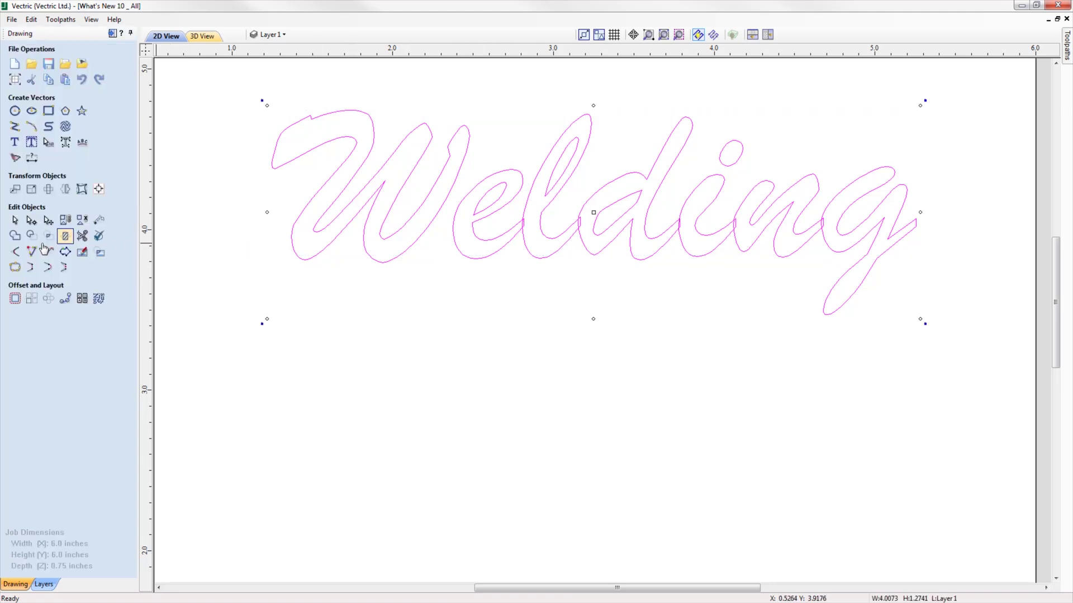
Step: Weld the Welding letters keeping the originals, move the welded outline lower, then weld the upper text
left_click(15, 237)
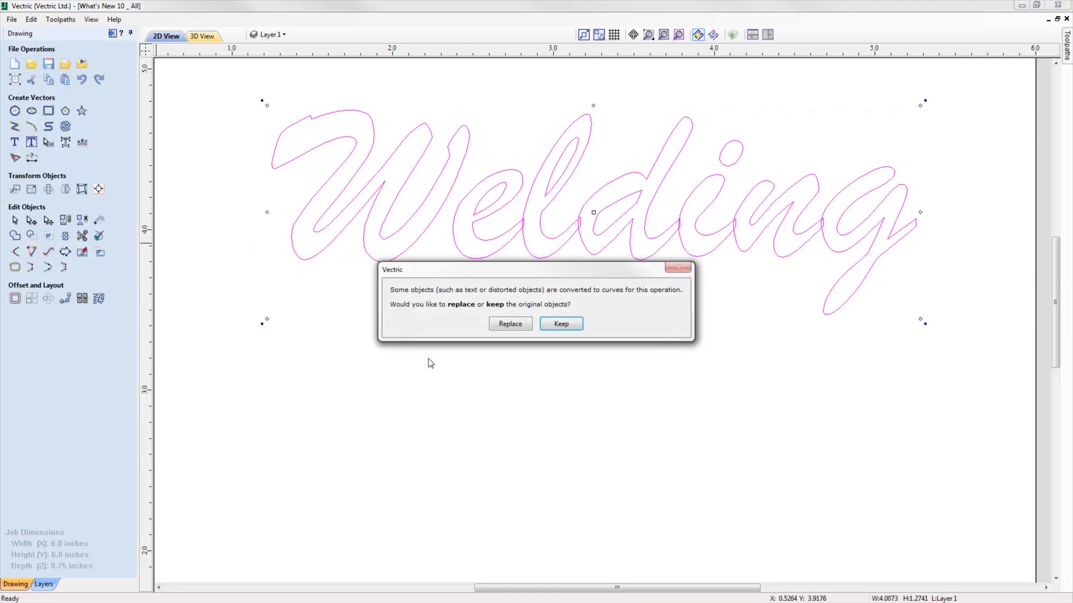
left_click(559, 324)
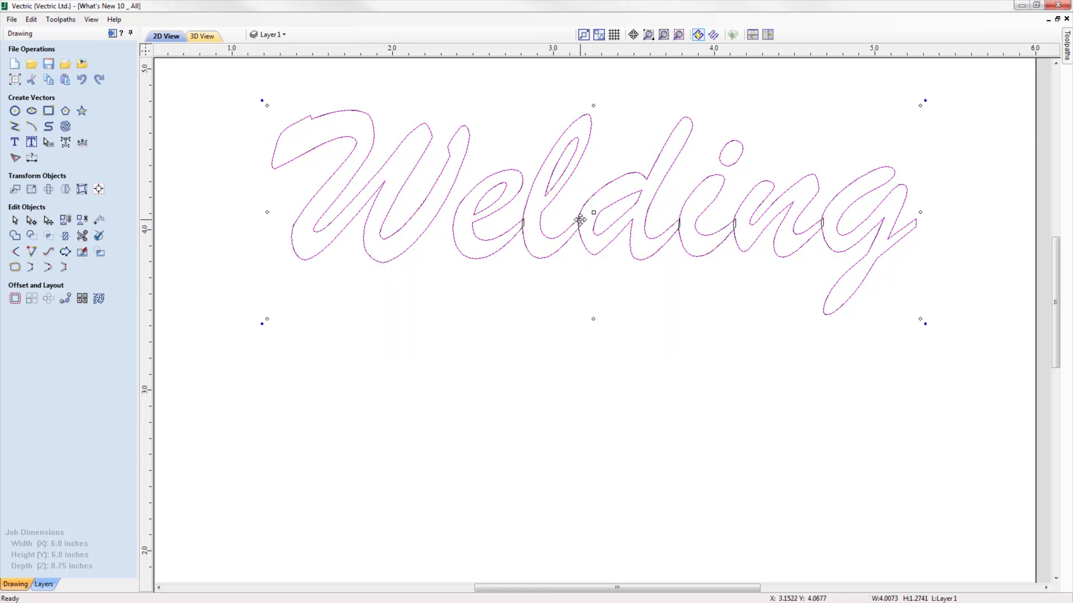
left_click_drag(580, 220, 577, 431)
left_click(248, 201)
left_click(15, 236)
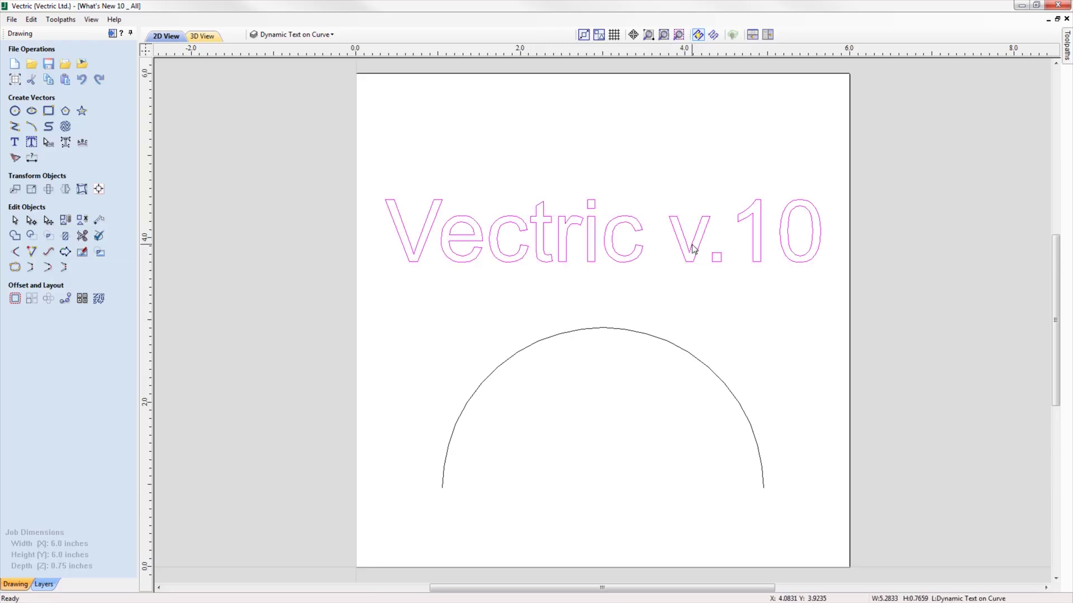
Step: Wrap the text onto the arc, trying right and centre alignment, with a 0.2 inch offset
left_click(676, 348, "shift")
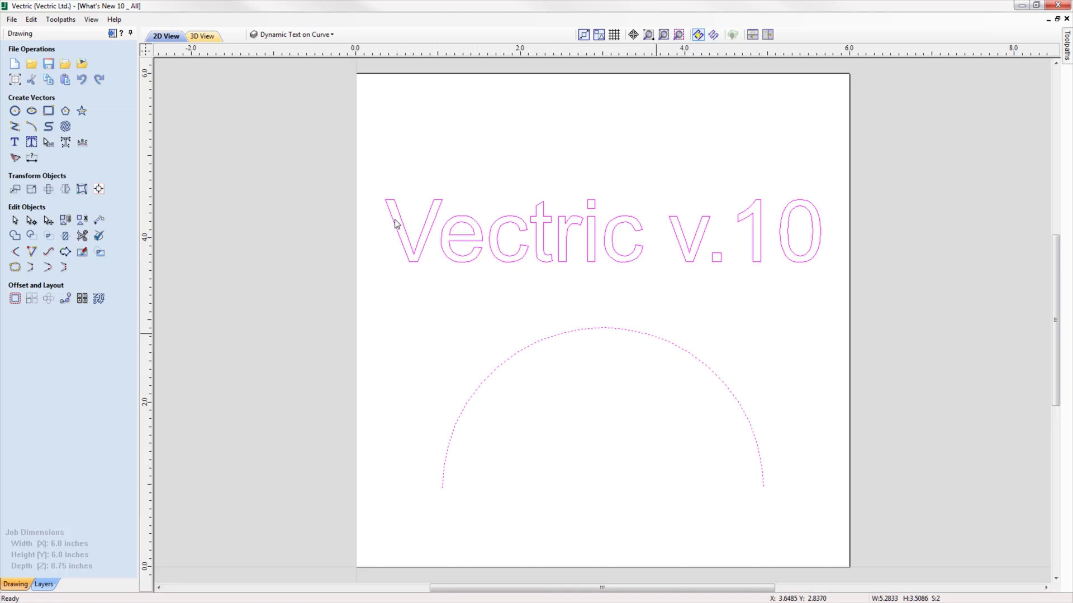
left_click(82, 148)
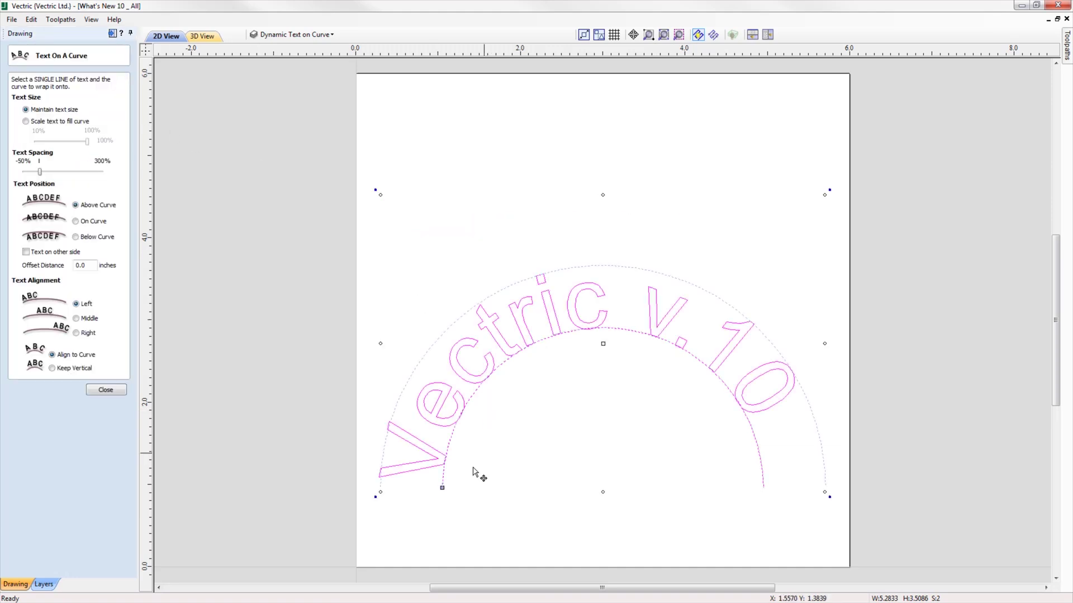
left_click_drag(443, 486, 445, 461)
left_click(81, 334)
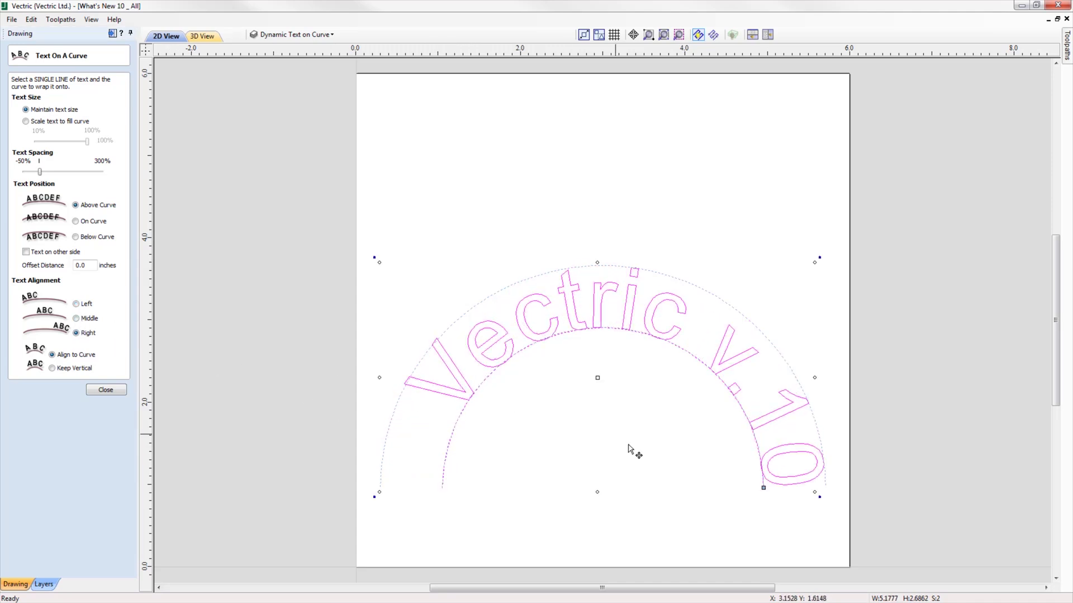
left_click_drag(763, 486, 748, 421)
left_click(91, 321)
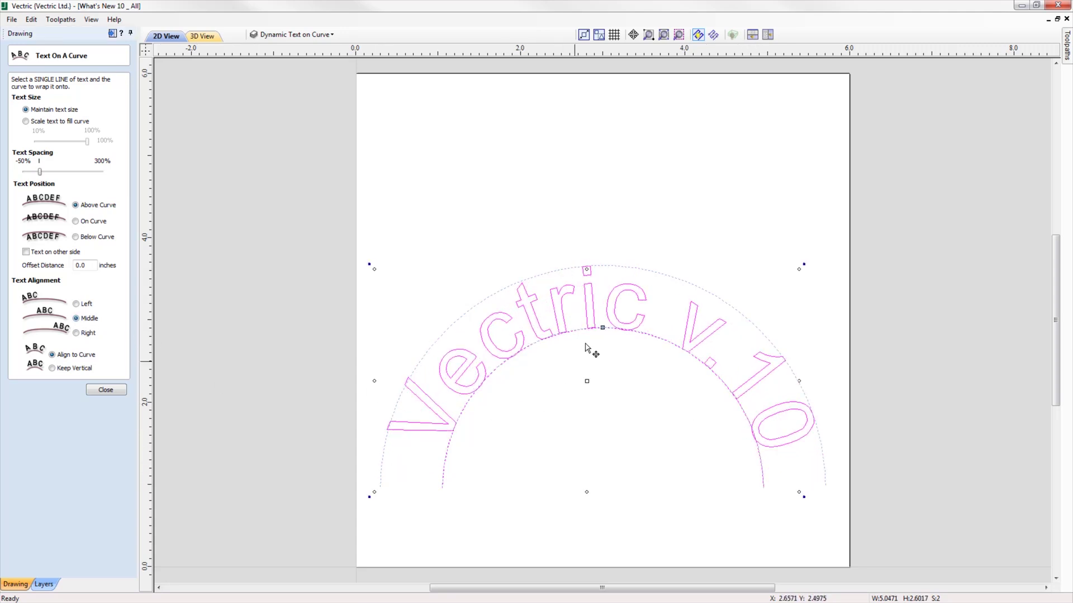
mouse_move(602, 328)
left_mouse_down()
mouse_move(586, 327)
mouse_move(648, 337)
mouse_move(597, 329)
left_mouse_up()
left_click_drag(82, 265, 87, 265)
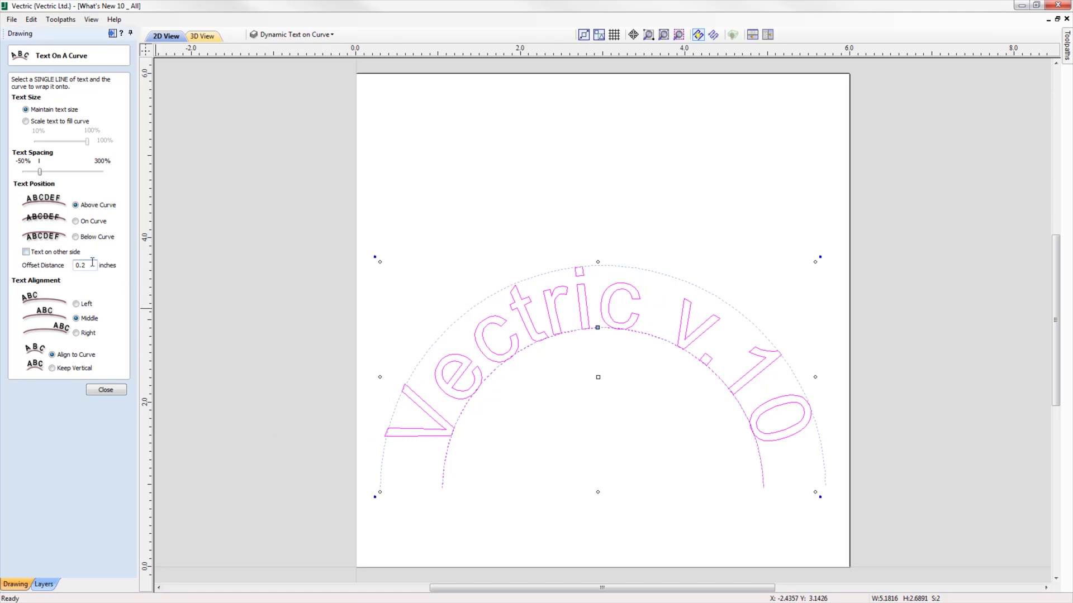
type("2")
key("Return")
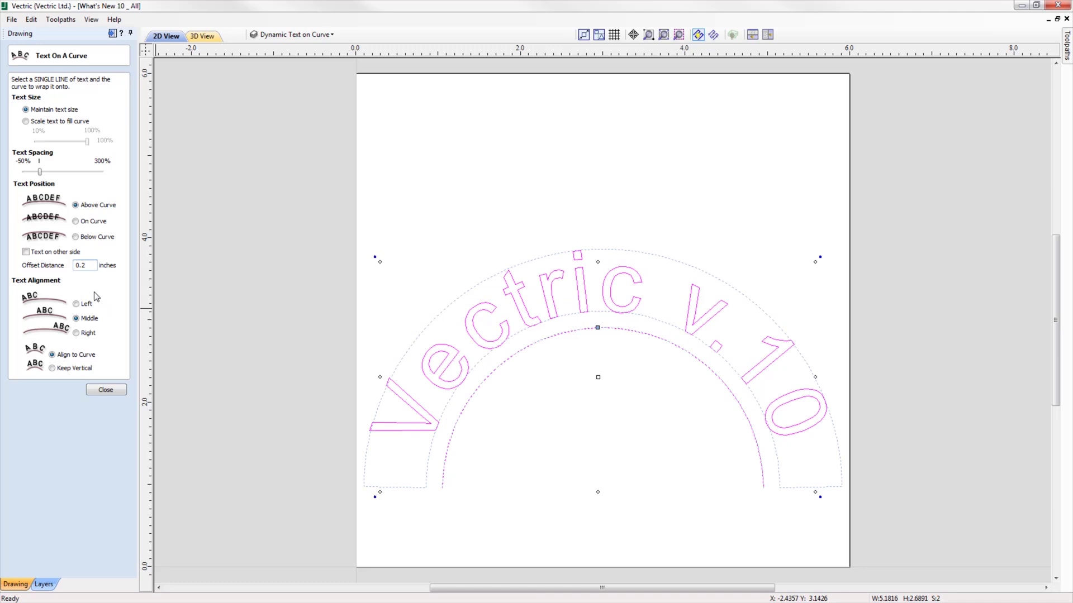
left_click(112, 390)
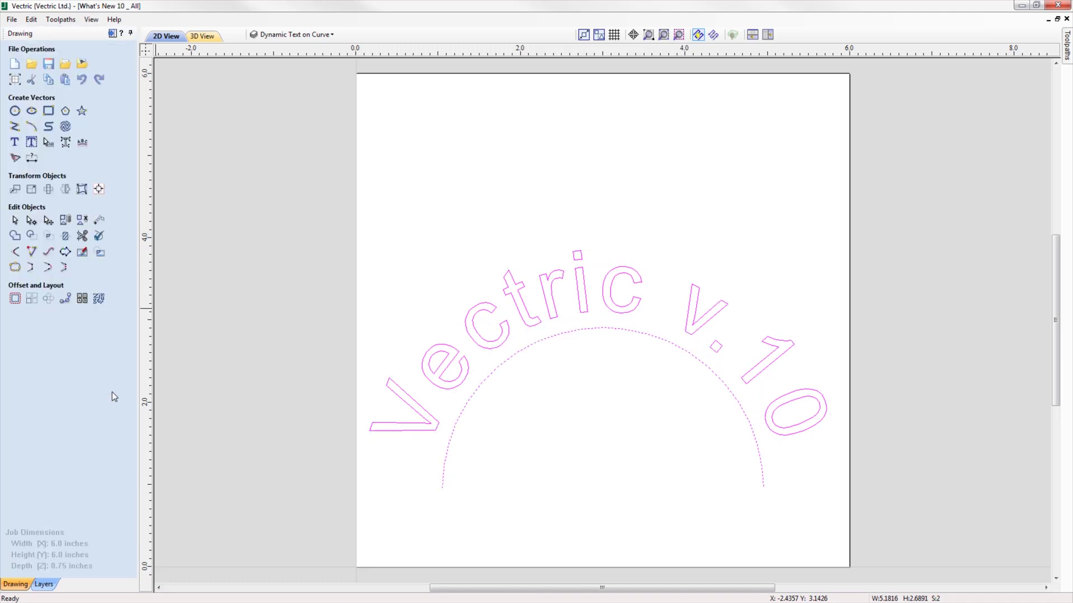
Step: Move the curved text upward and realign it to the arc's right end
left_click(263, 473)
left_click(505, 362)
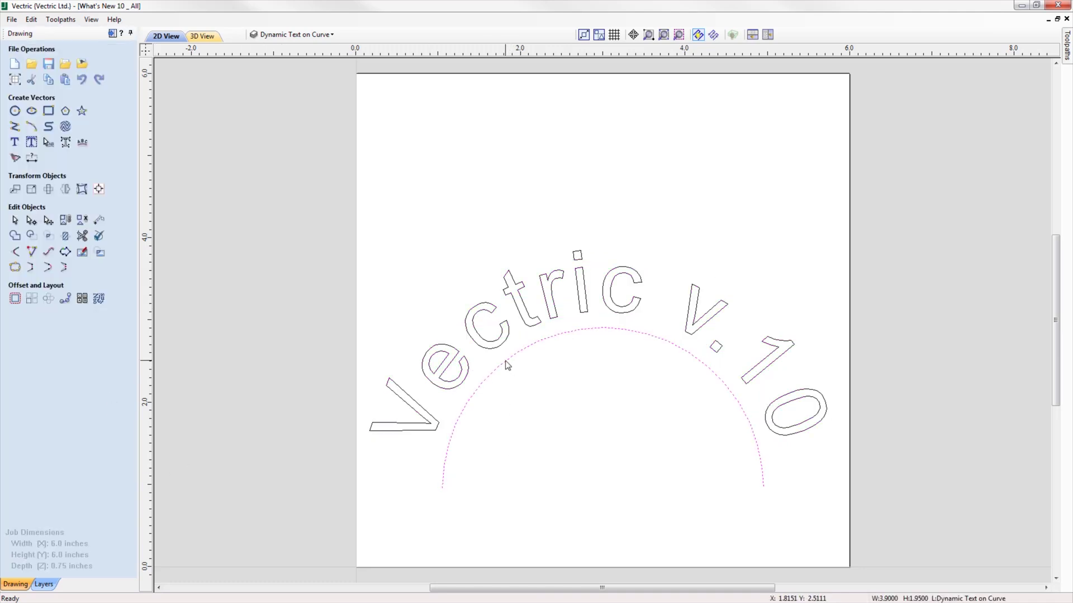
left_click(580, 313)
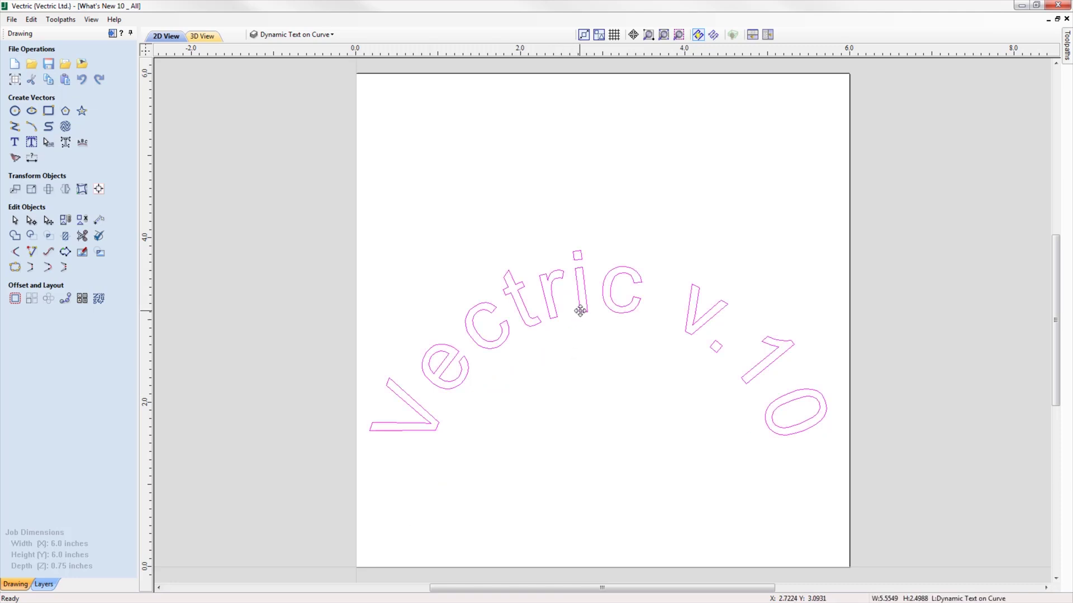
left_click_drag(580, 313, 581, 185)
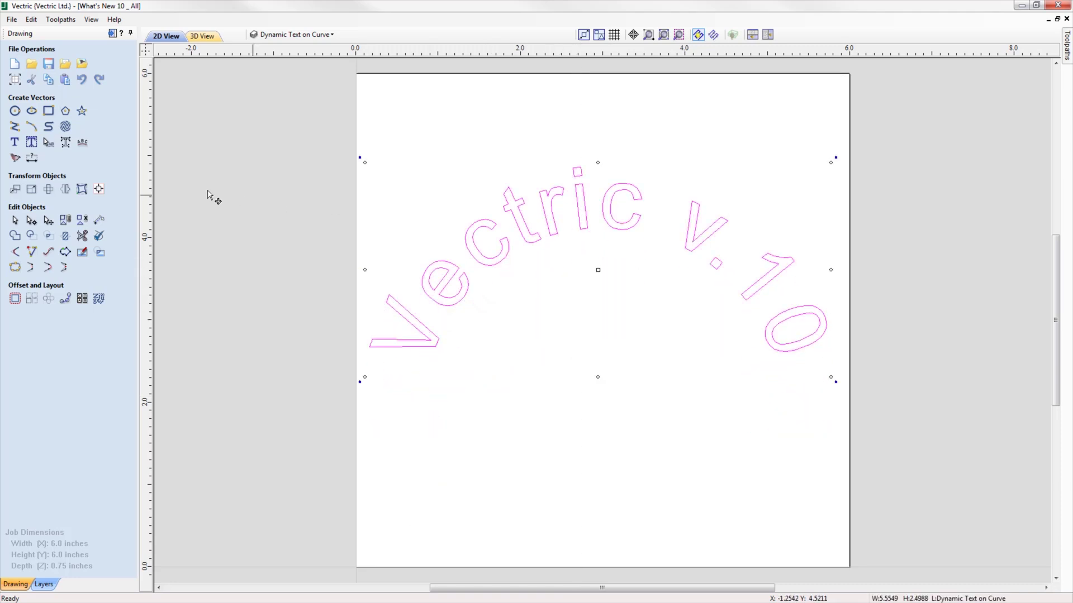
left_click(83, 143)
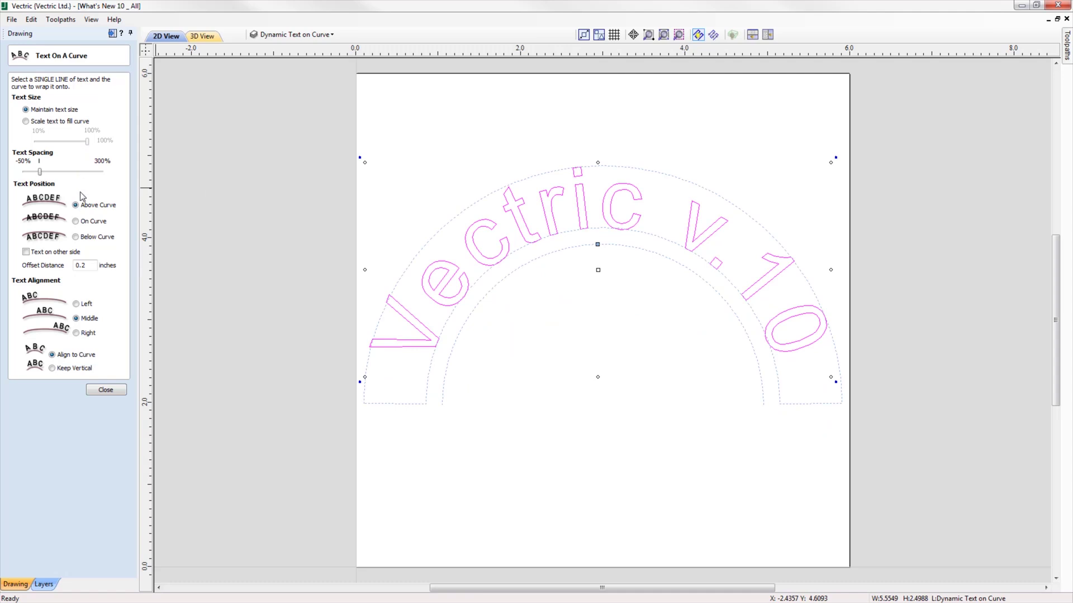
left_click(76, 333)
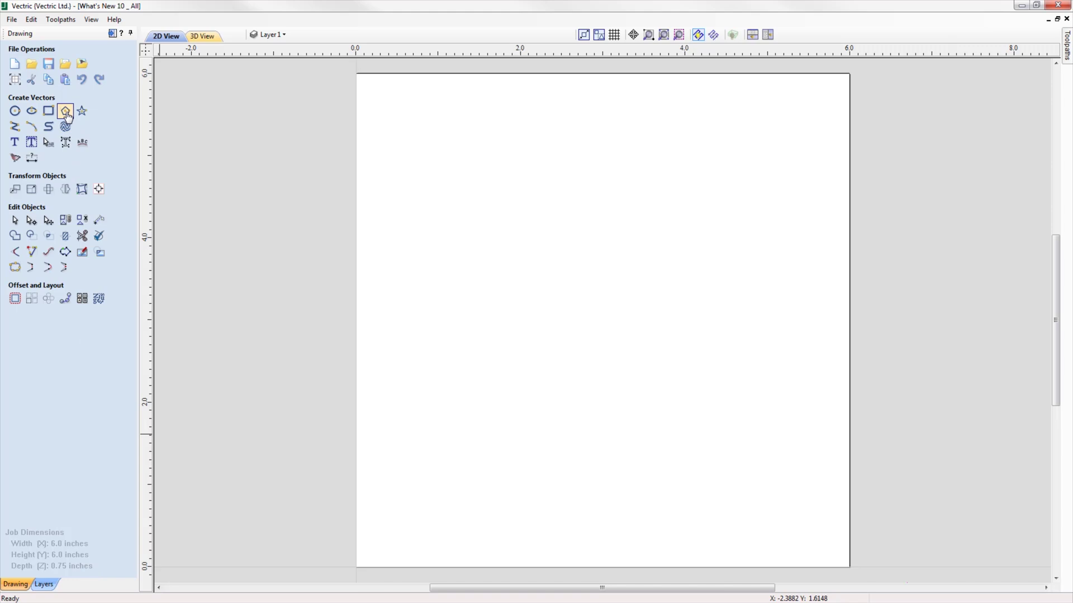
Step: Draw a three-sided polygon with a 2-inch side length
left_click(66, 112)
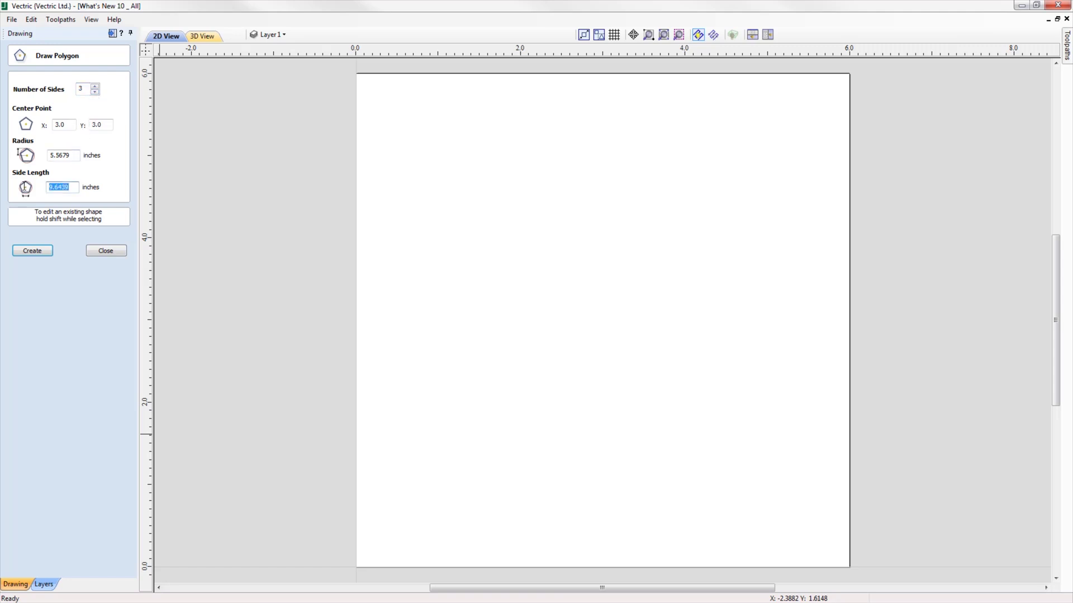
type("2")
left_click(39, 249)
left_click(108, 249)
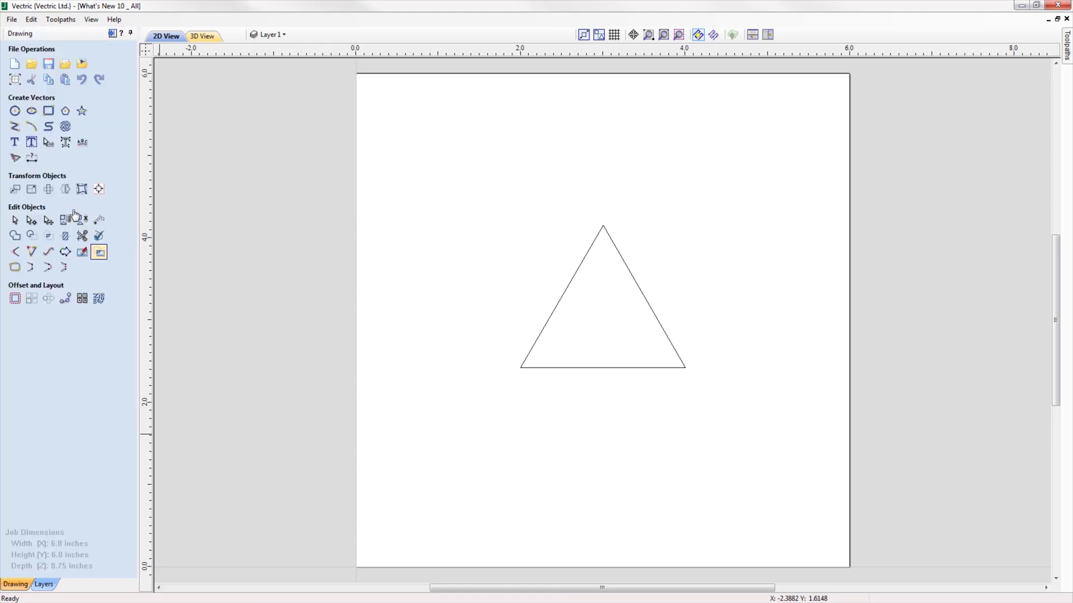
Step: Dimension the triangle's left edge, placing the 2.0 label beside it
left_click(32, 158)
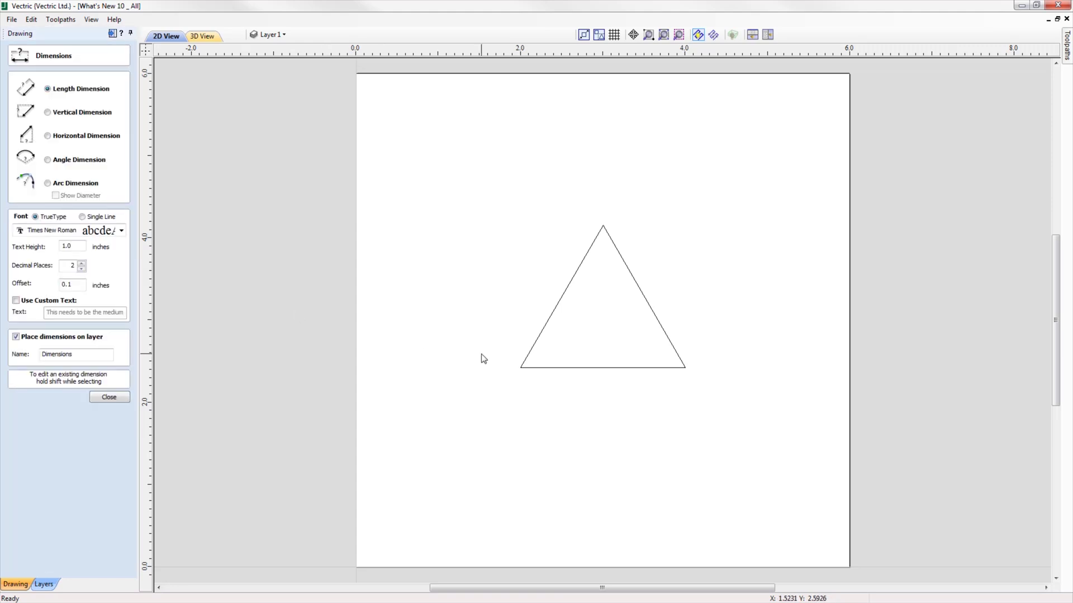
left_click(522, 362)
left_click(602, 227)
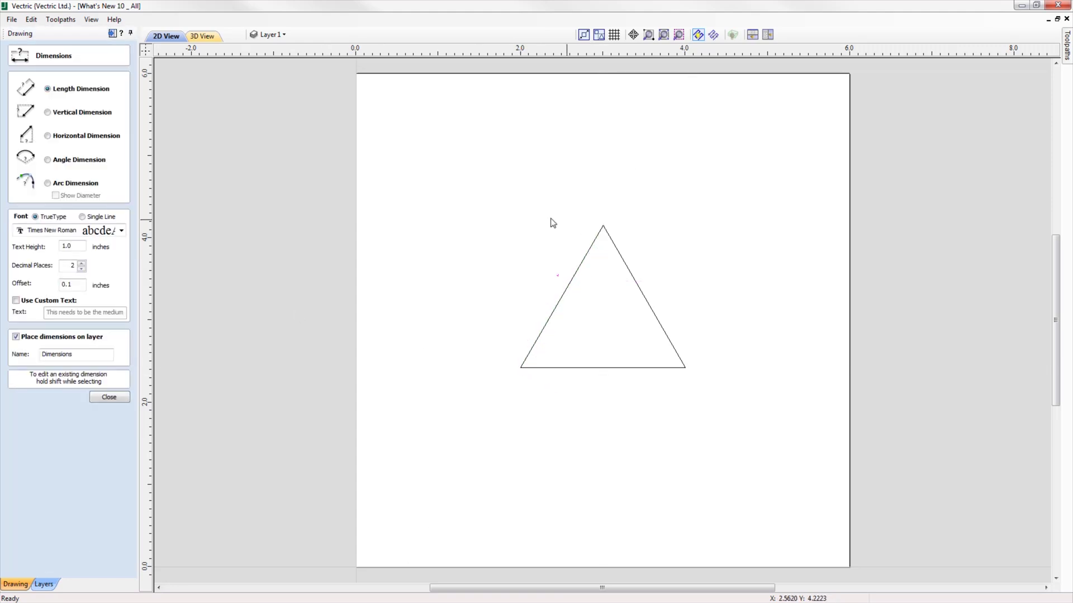
left_click(460, 208)
left_click(108, 397)
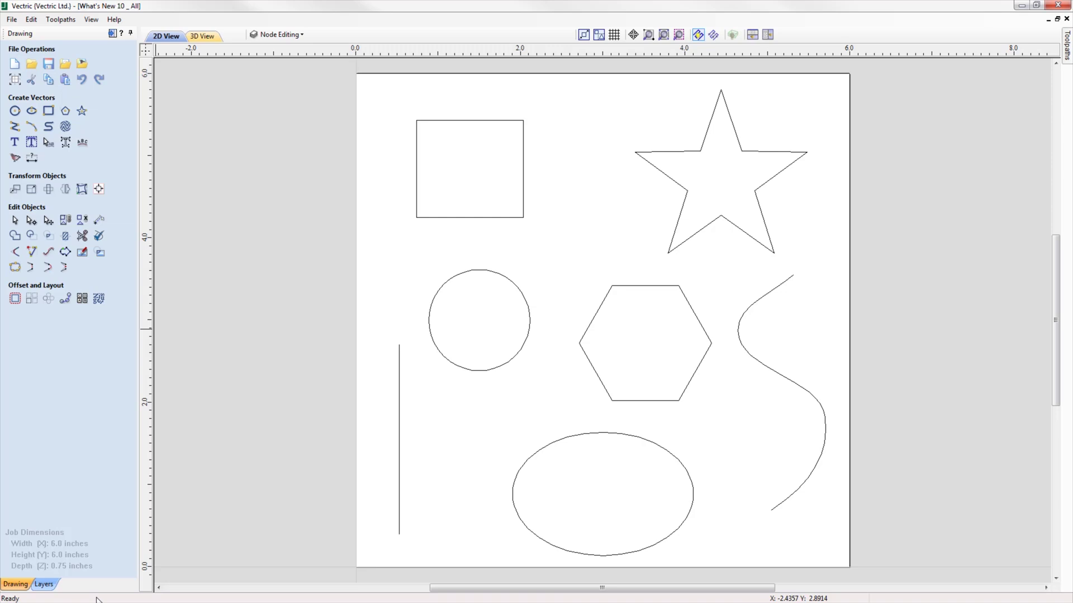
Step: Reopen and close the editing forms of the circle and the ellipse
left_click(479, 372)
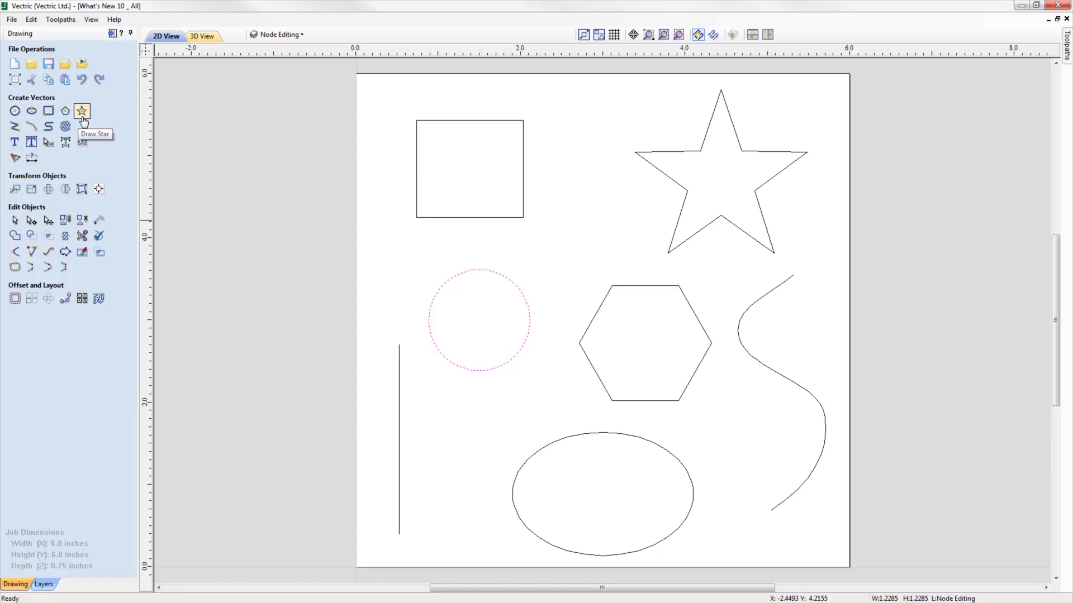
key("e")
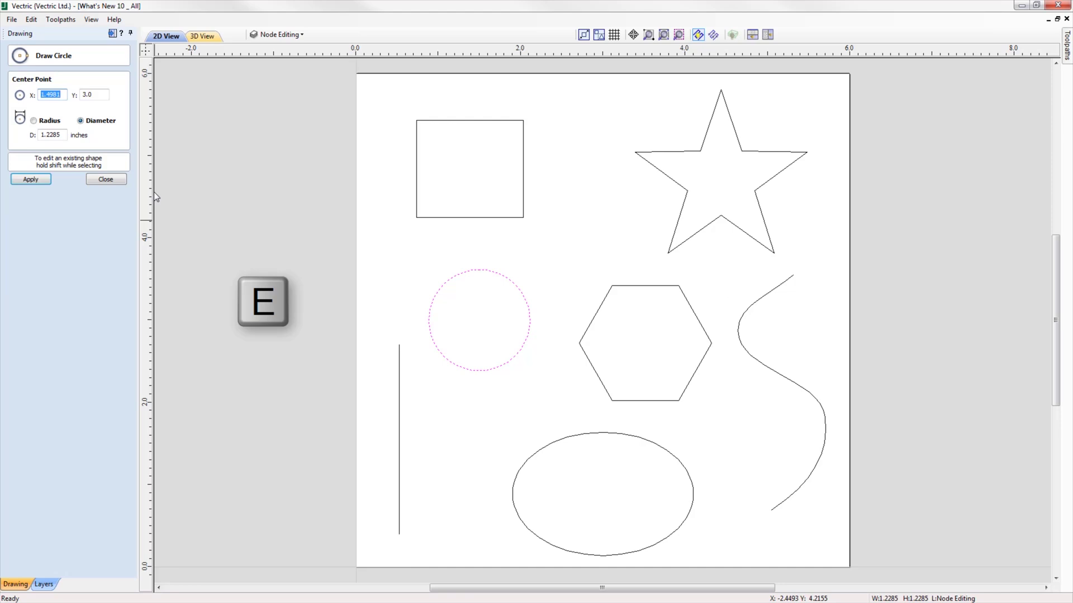
key("Escape")
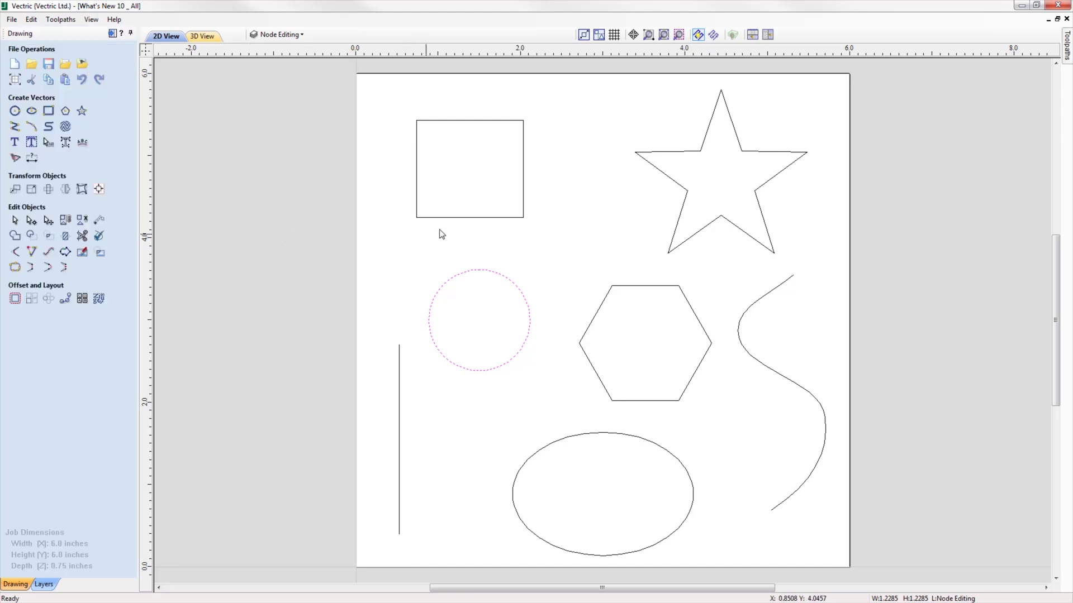
left_click(576, 435)
key("e")
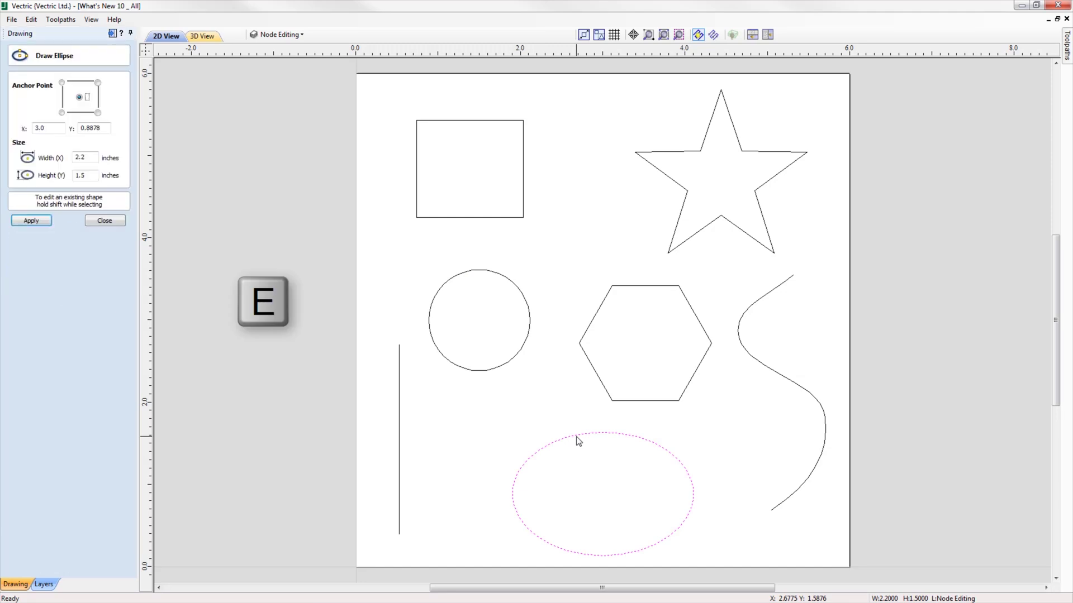
key("Escape")
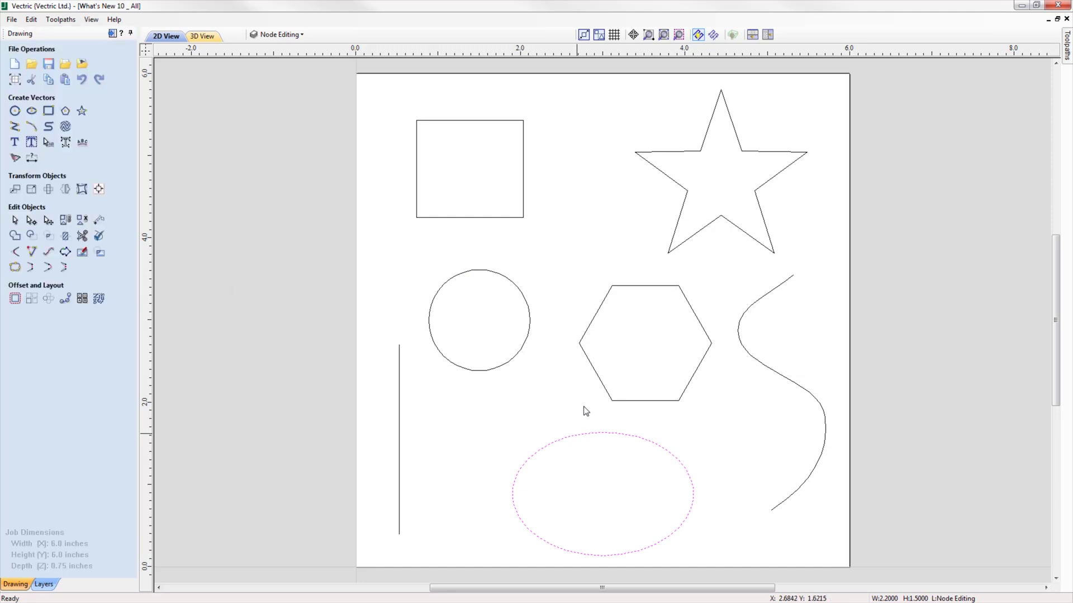
Step: Reopen and close the editing forms of the square, hexagon and star
left_click(519, 222)
left_click(519, 220)
key("e")
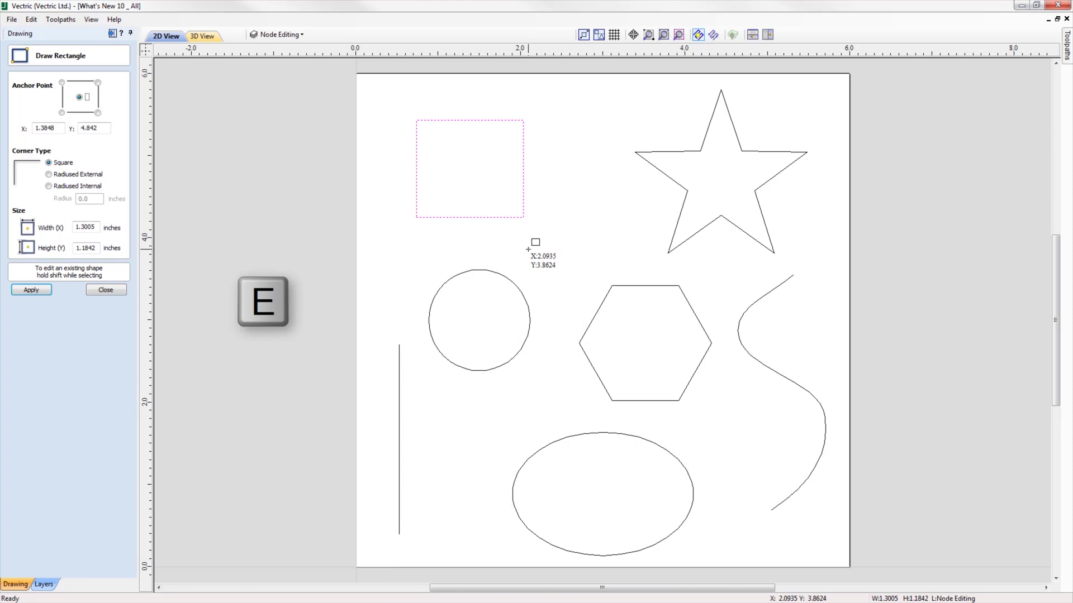
key("Escape")
left_click(598, 311)
key("e")
key("Escape")
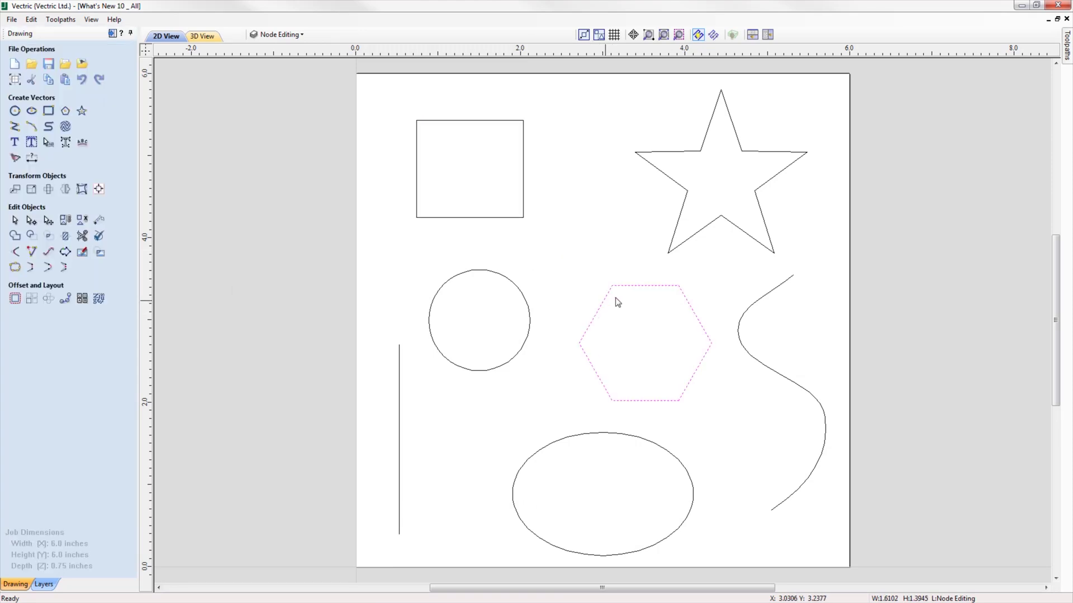
left_click(666, 254)
key("e")
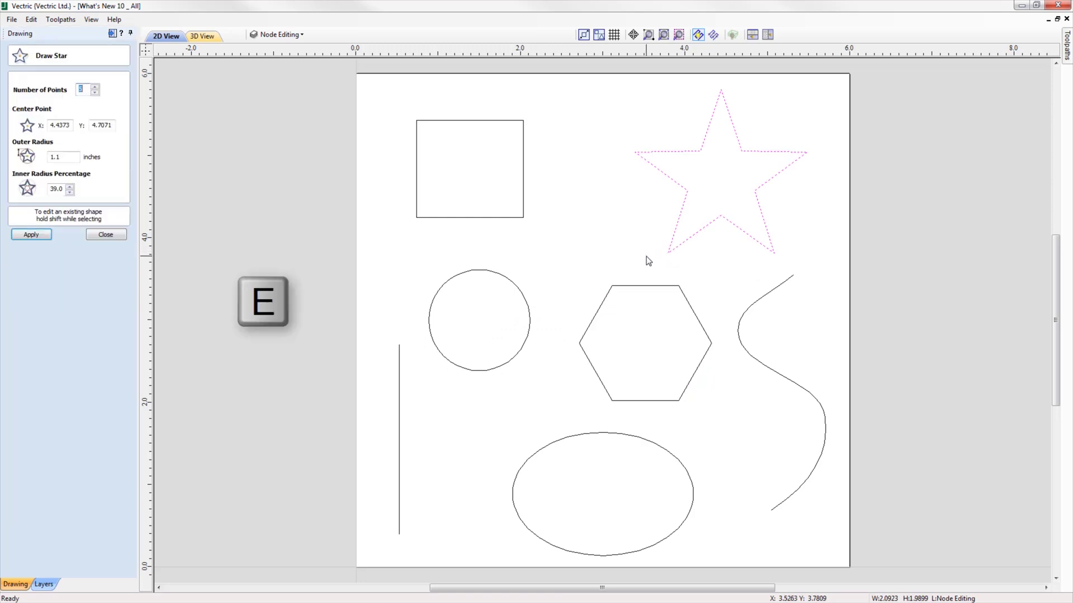
key("Escape")
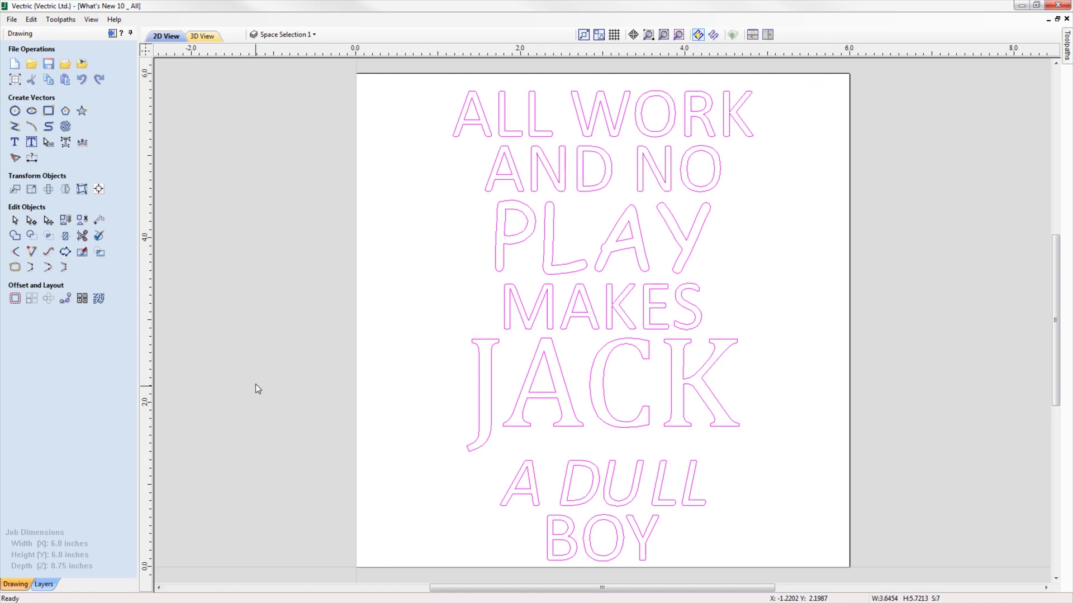
Step: Hide layer Space Selection 1, and show Space Selection 2 and make it active
left_click(269, 345)
left_click(285, 34)
left_click(269, 109)
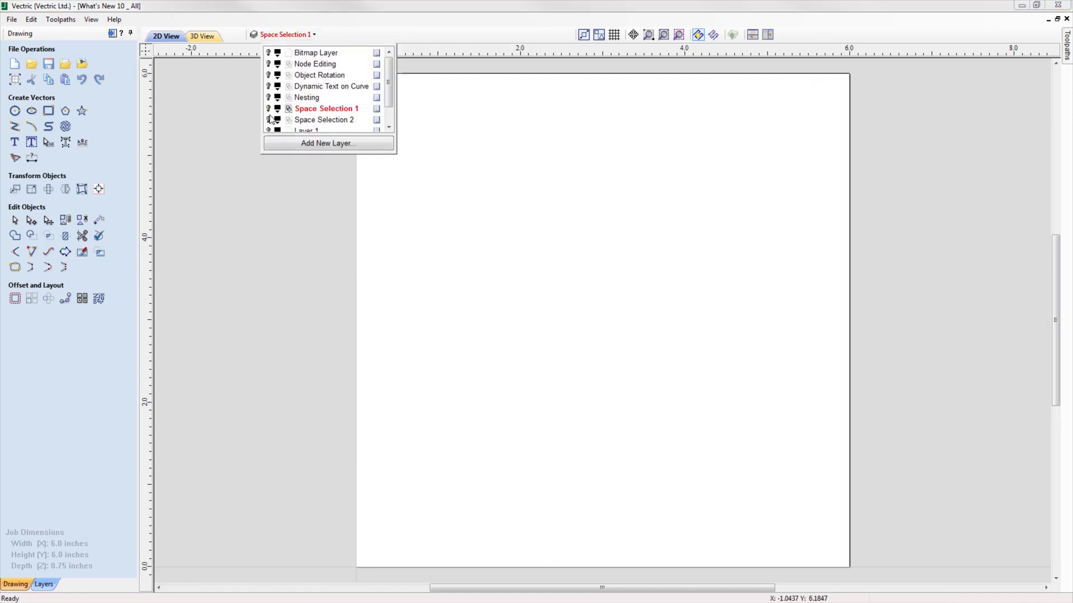
left_click(269, 120)
left_click(325, 119)
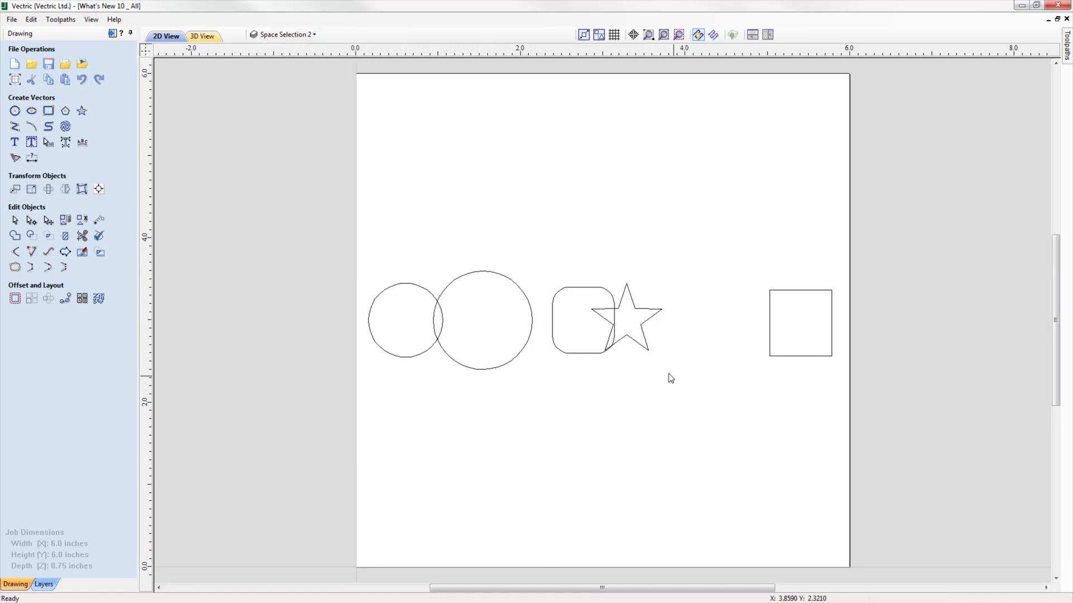
Step: Space the star, both circles, rounded rectangle and square evenly horizontally
left_click(651, 318)
left_click(478, 350, "shift")
left_click(550, 354, "shift")
left_click(386, 326, "shift")
left_click(753, 320, "shift")
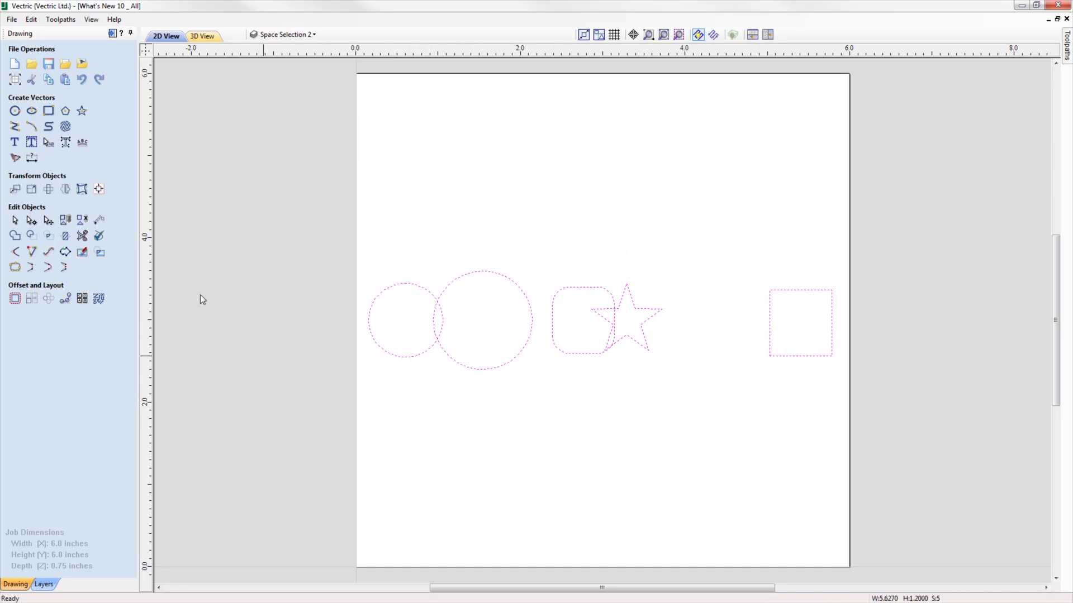
left_click(99, 188)
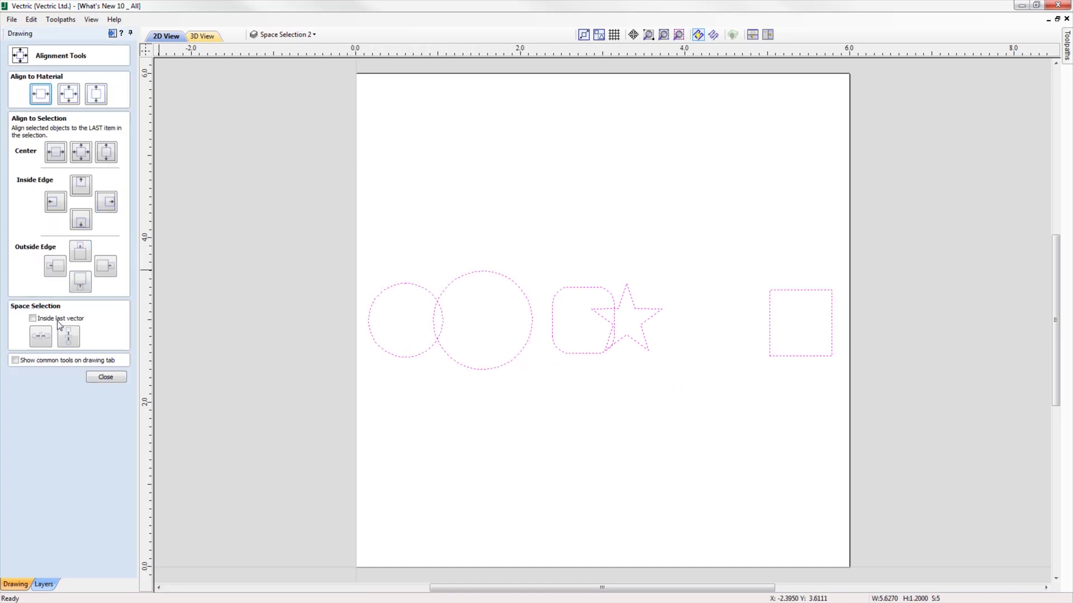
left_click(44, 339)
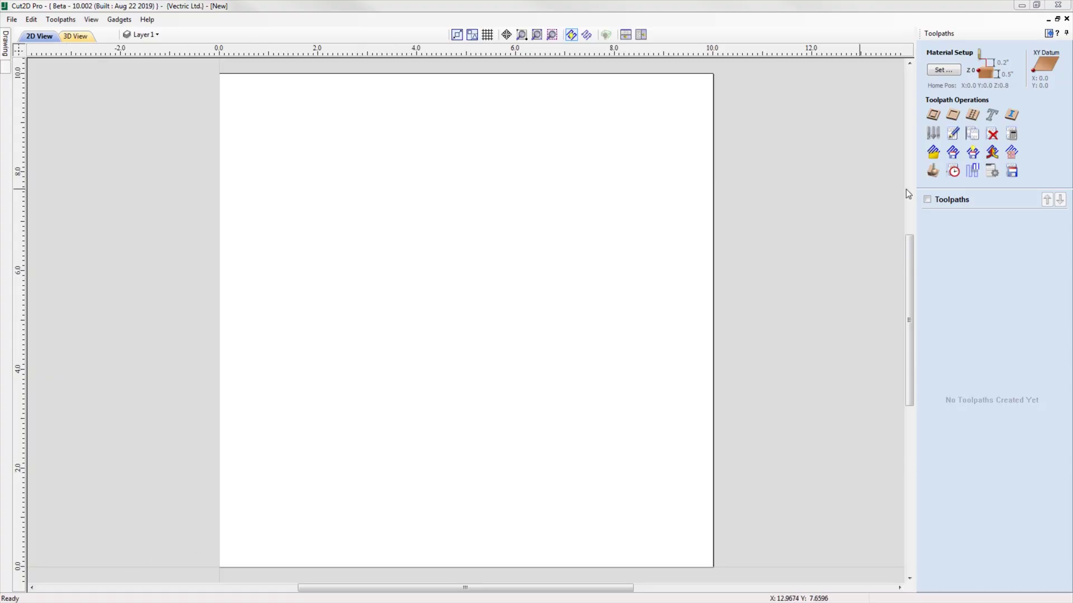
Step: In the Tool Database, browse the MDF, Softwood and Hardwood materials and the Desktop and Large machines
left_click(934, 134)
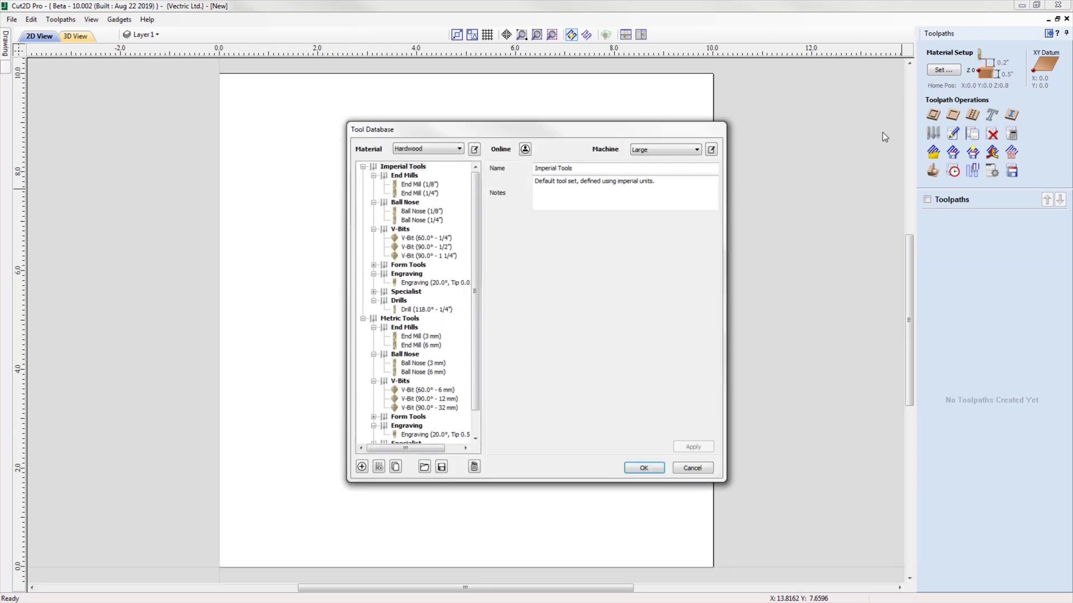
left_click(447, 148)
left_click(441, 159)
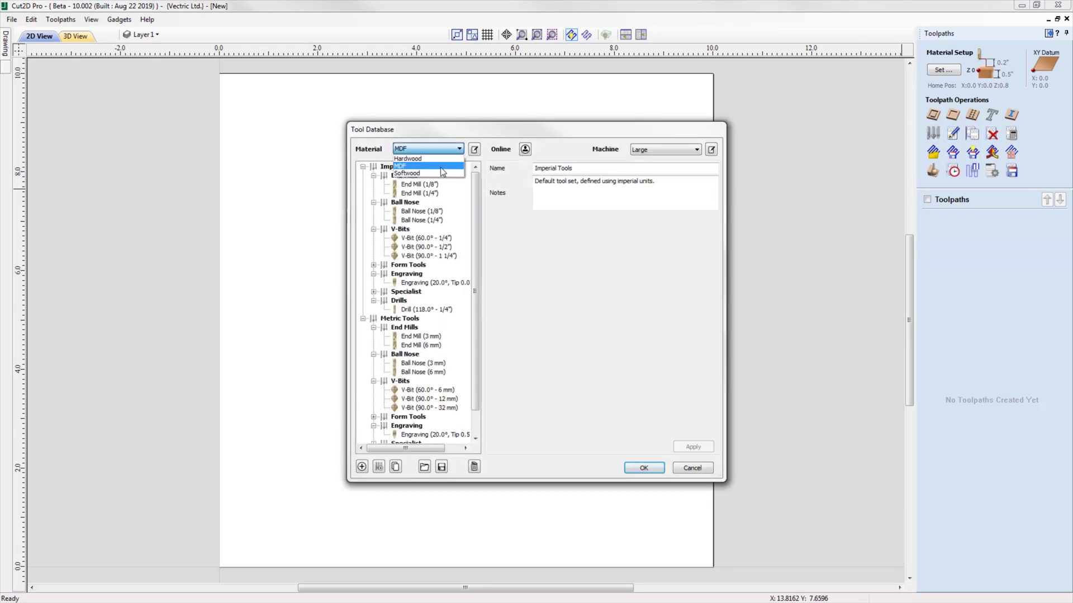
left_click(443, 172)
left_click(445, 147)
left_click(444, 160)
left_click(676, 151)
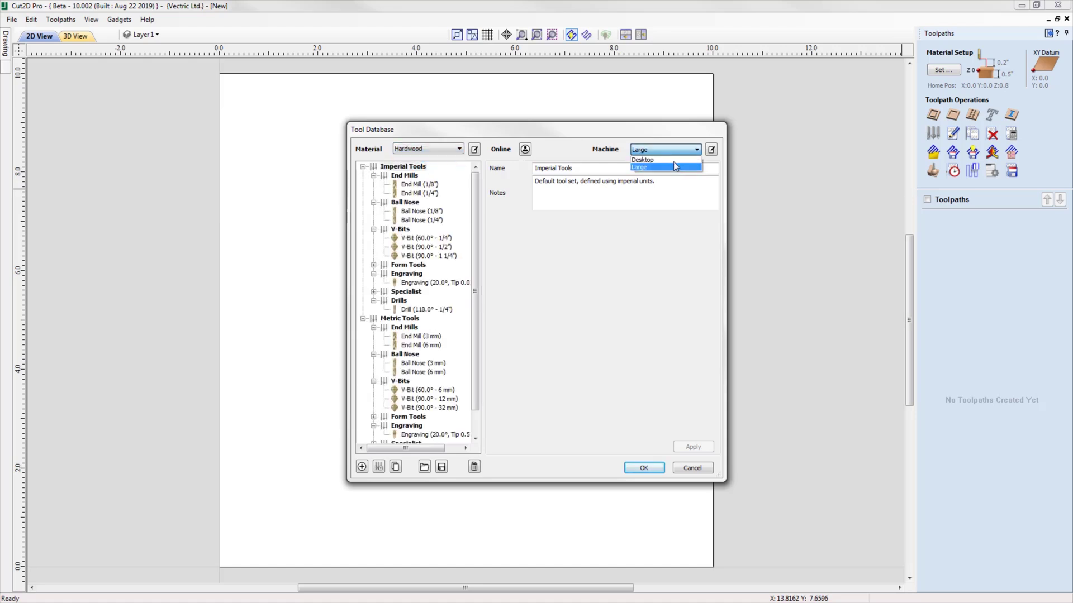
left_click(675, 160)
left_click(678, 151)
left_click(676, 166)
Step: Compare the 1/4" End Mill settings across MDF, Softwood and Hardwood
left_click(423, 213)
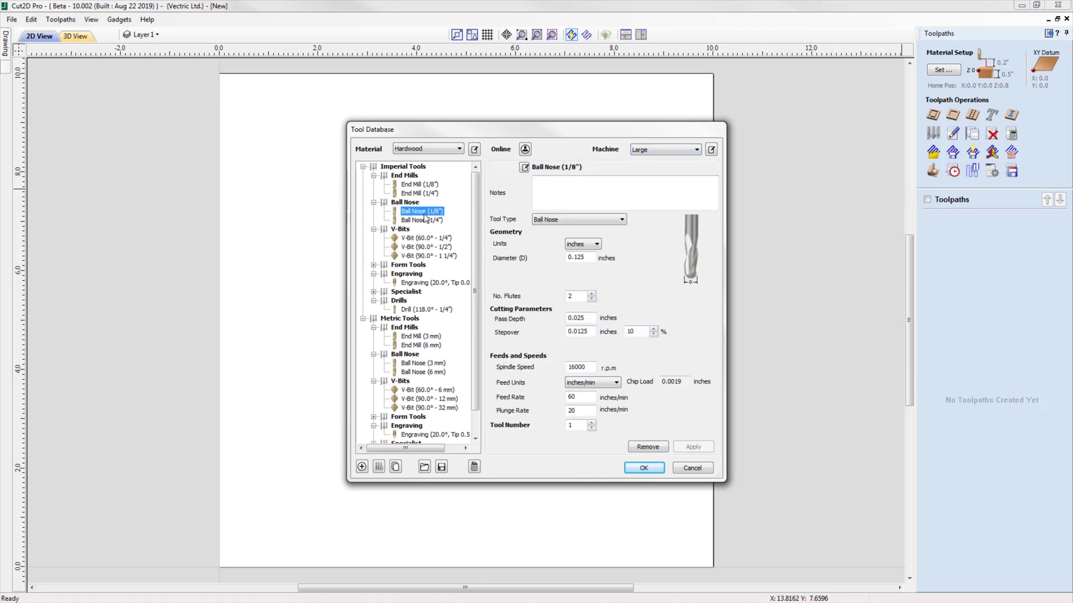
left_click(423, 194)
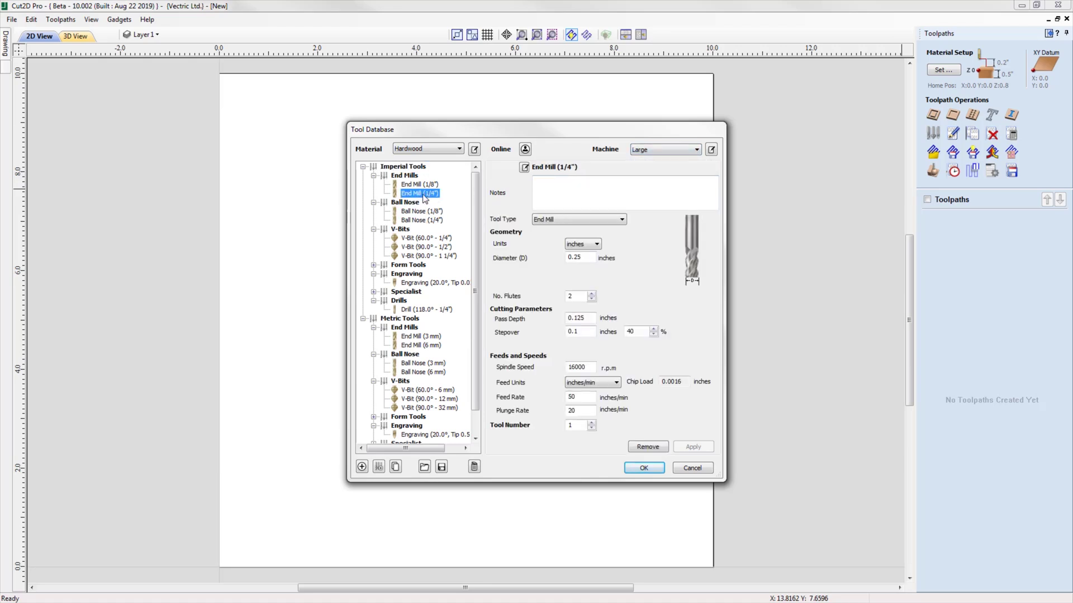
left_click(423, 149)
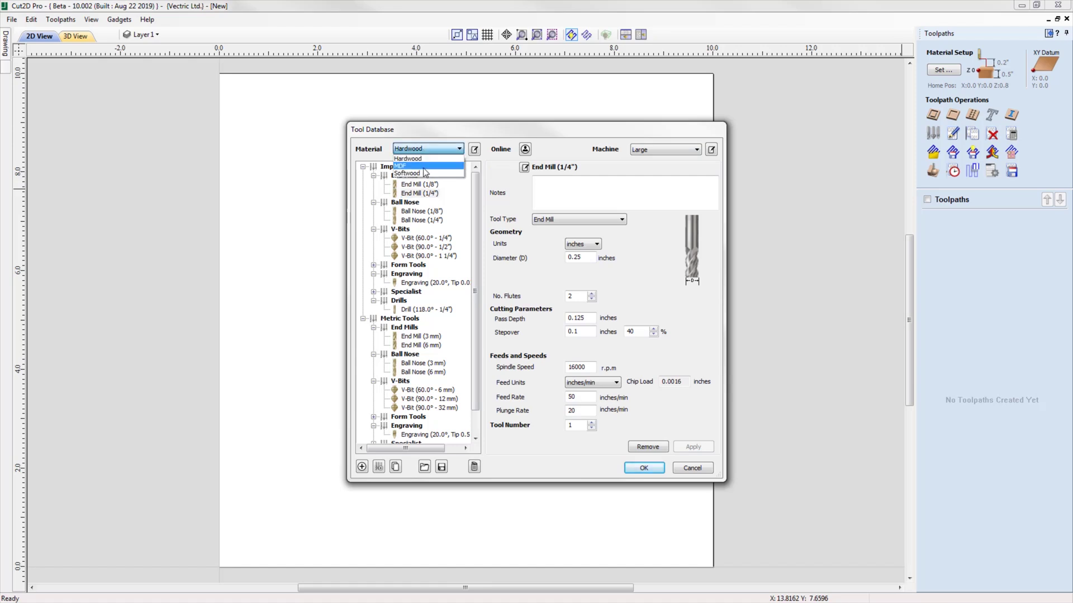
left_click(426, 173)
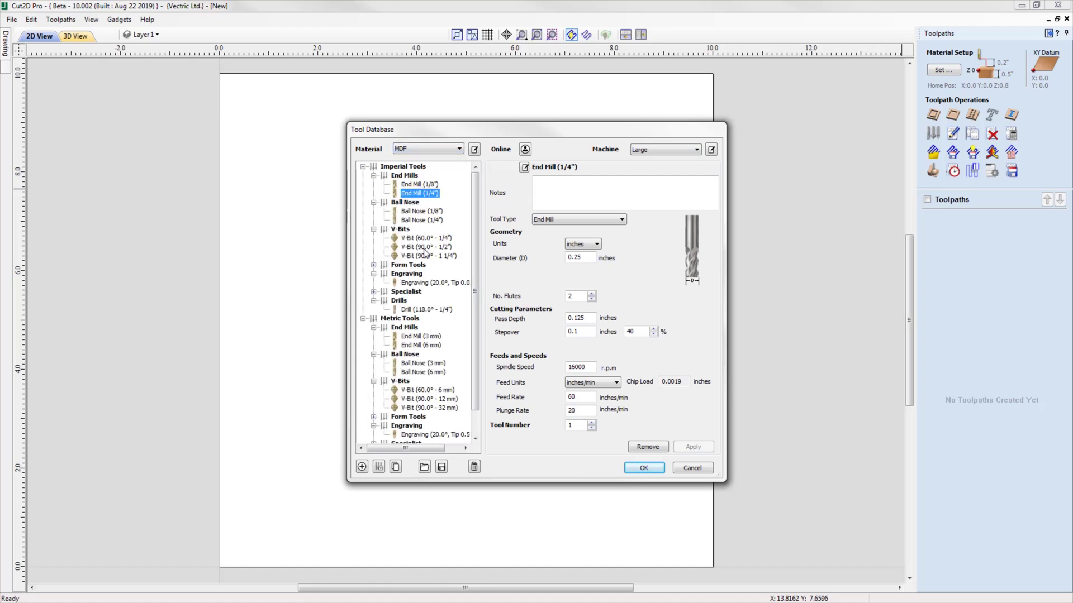
left_click(426, 149)
left_click(426, 181)
left_click(430, 148)
left_click(430, 163)
Step: Add a new material named 'Plywood'
left_click(475, 149)
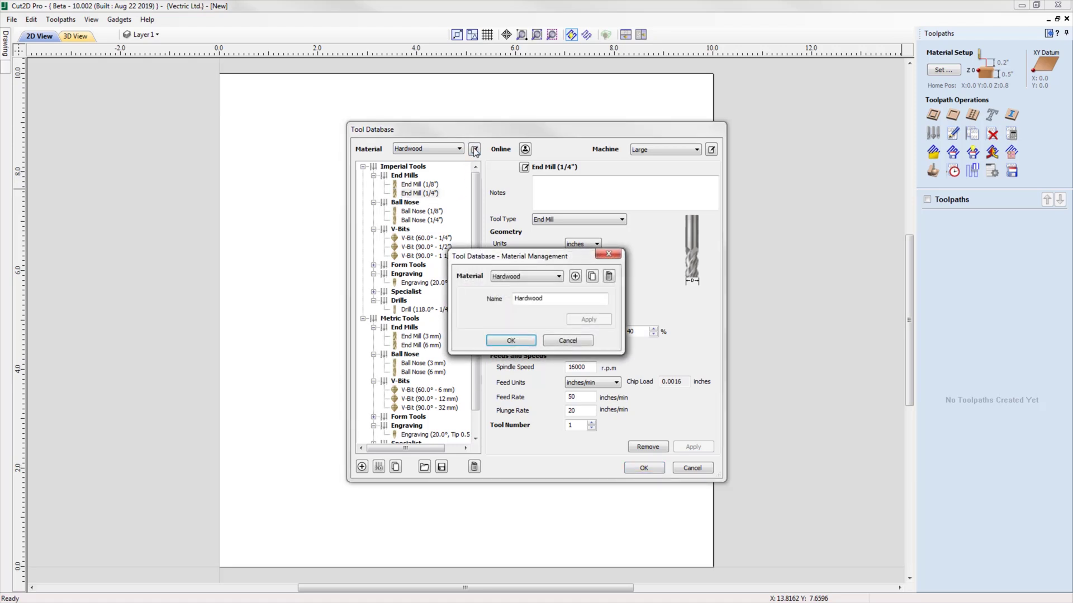
left_click(575, 276)
type("Plywood")
left_click(584, 320)
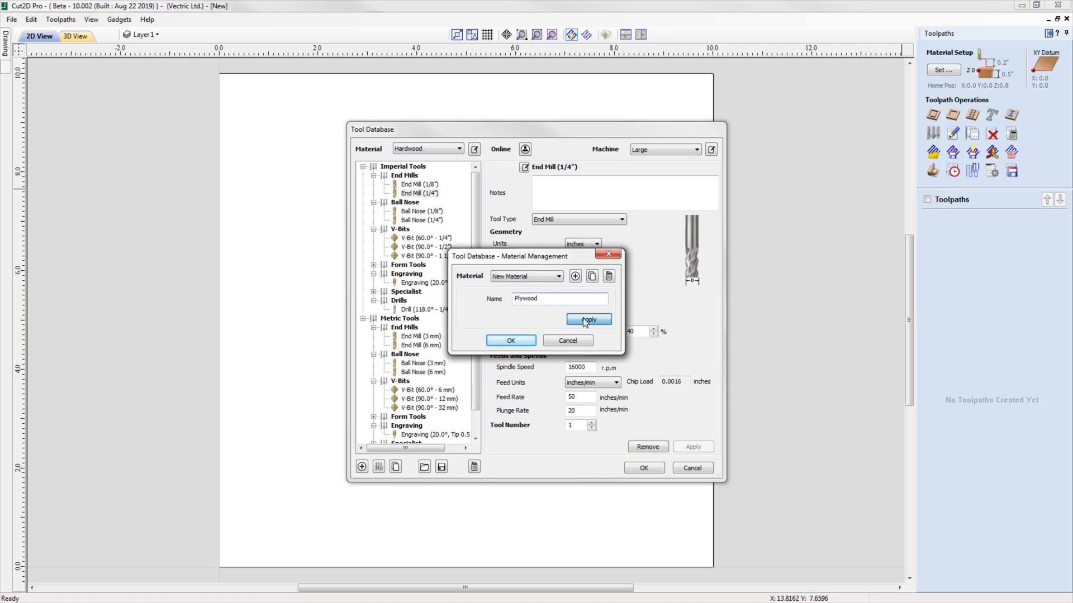
left_click(512, 341)
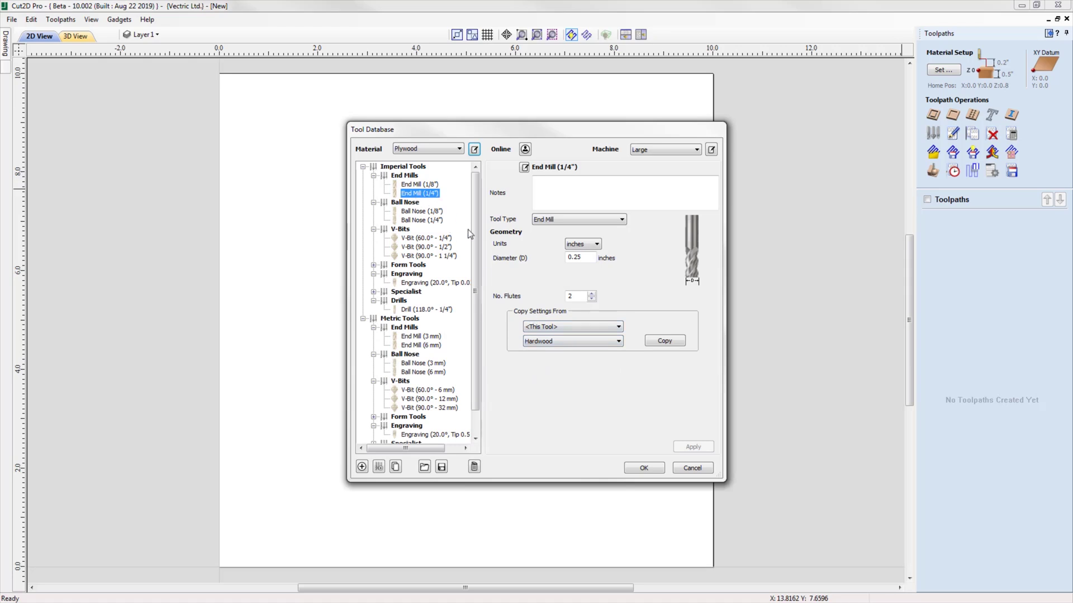
Step: Copy Hardwood values to Plywood, then set pass depth 0.25 and feed rate 150
left_click(672, 343)
left_click_drag(574, 318, 598, 314)
type("25")
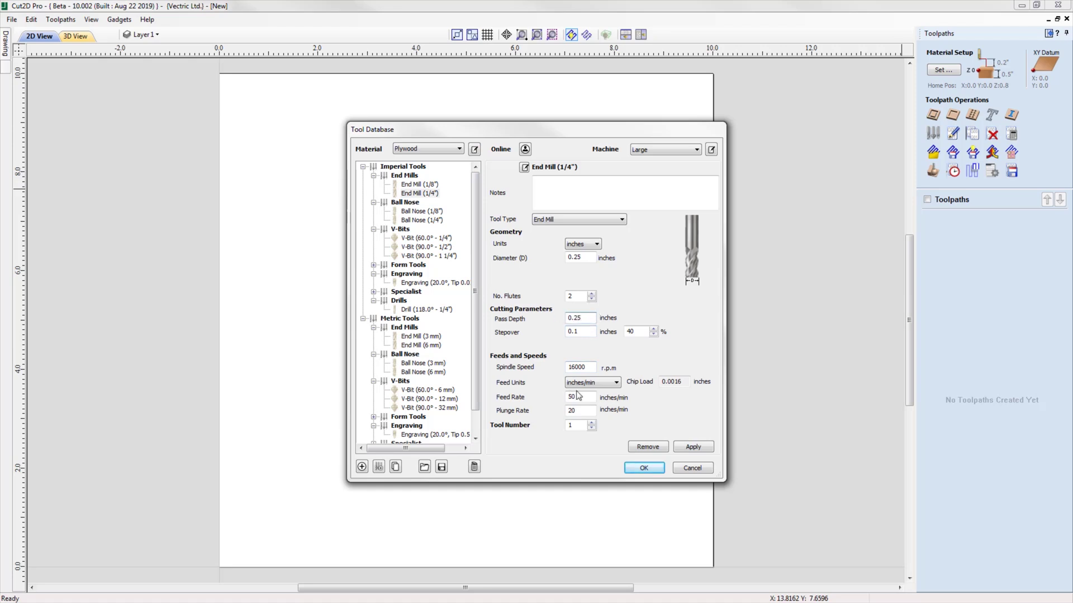
double_click(585, 396)
type("150")
left_click(692, 448)
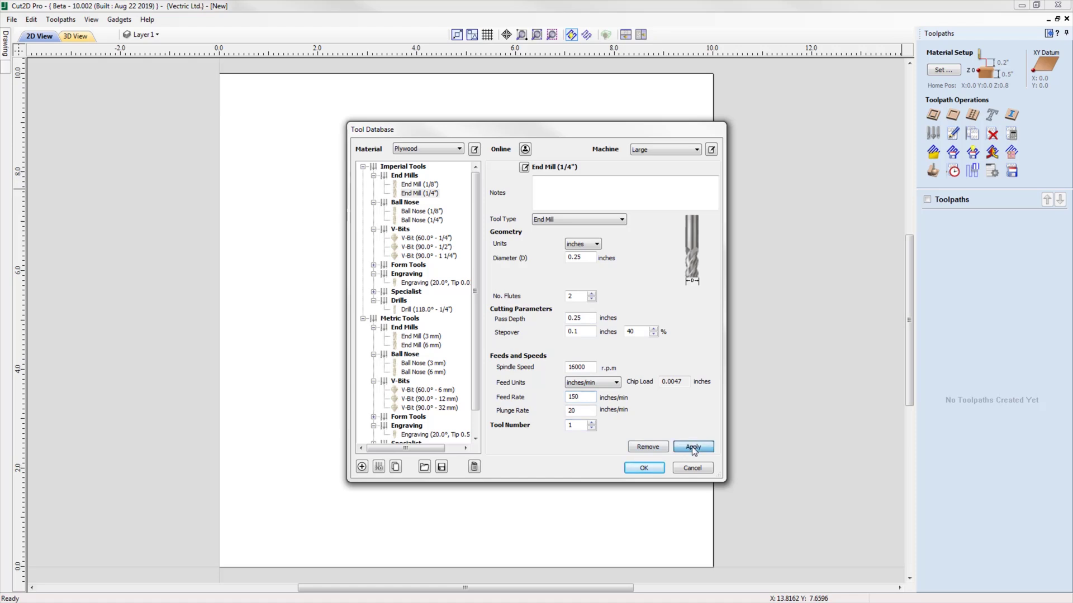
Step: Toggle between Hardwood and Plywood to compare the tool's cutting values
left_click(435, 149)
left_click(433, 162)
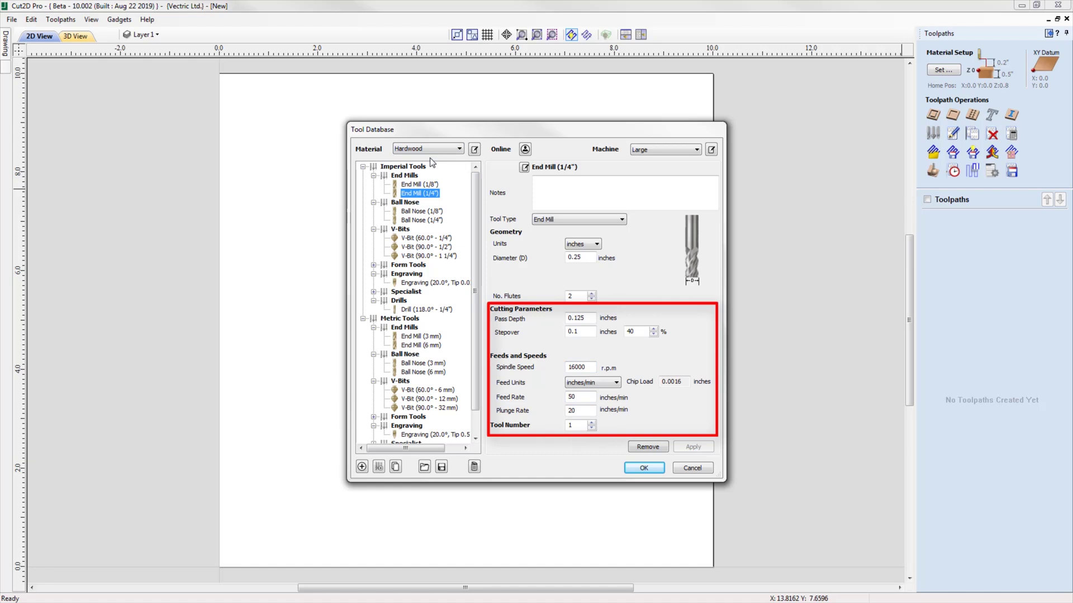
left_click(430, 149)
left_click(425, 173)
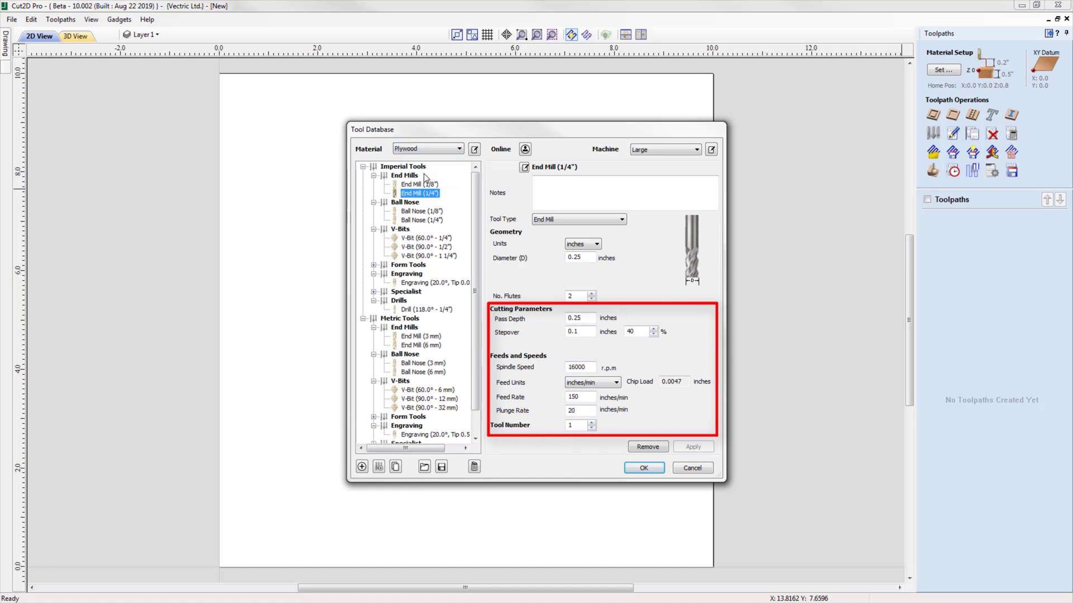
left_click(430, 149)
left_click(433, 159)
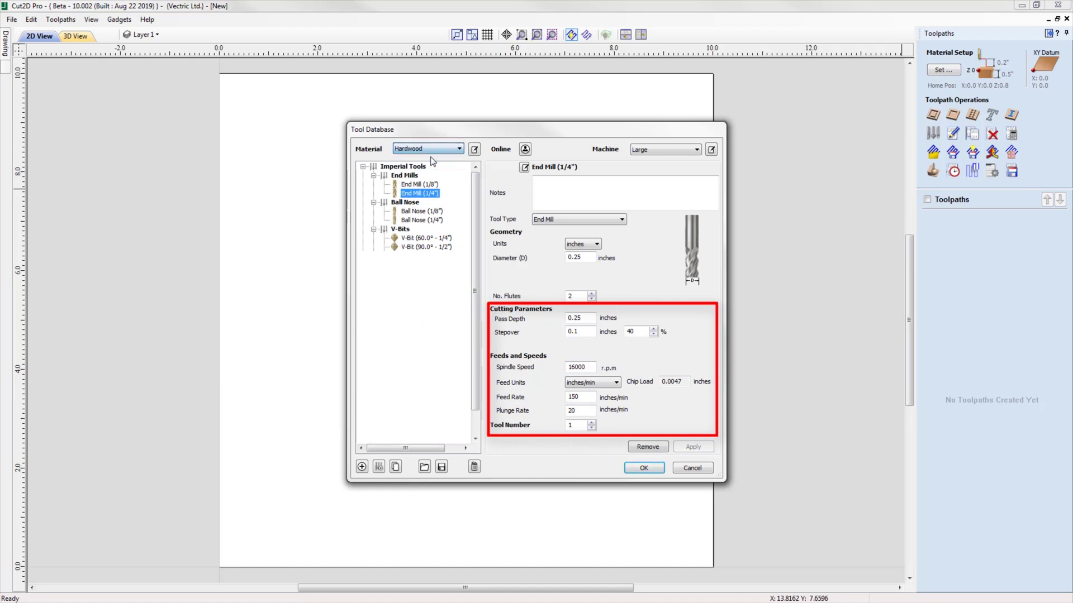
left_click(431, 150)
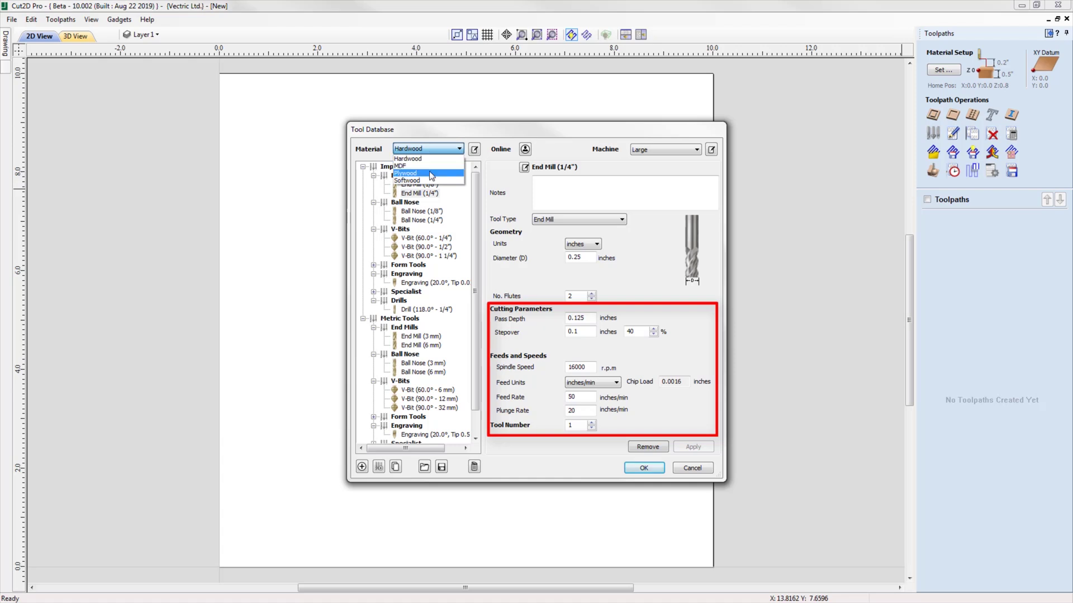
left_click(431, 174)
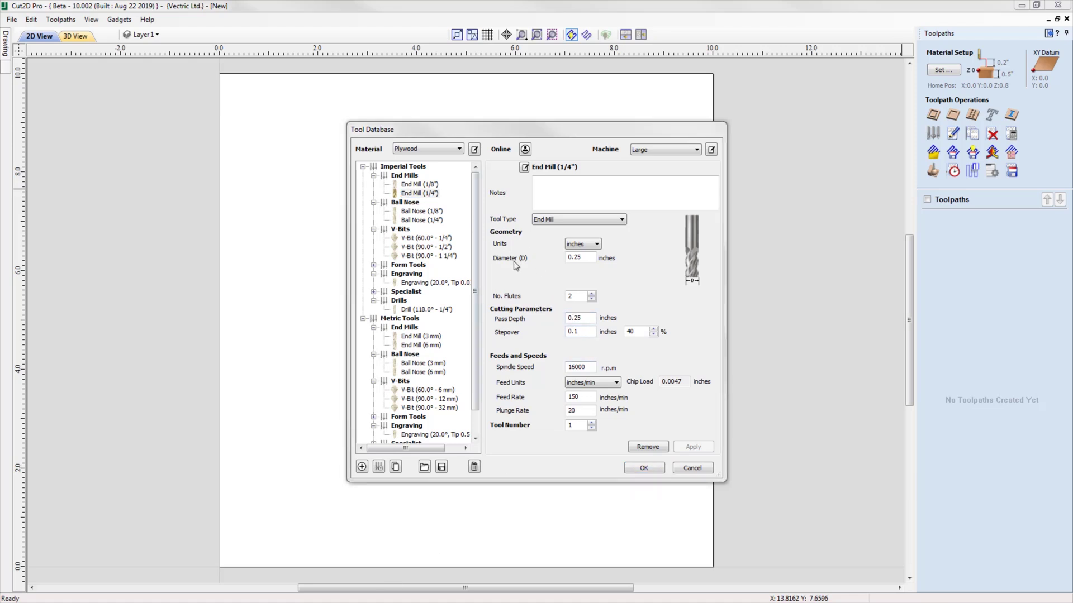
Step: Hide unset tools and compare the Hardwood and Plywood tool lists
right_click(430, 195)
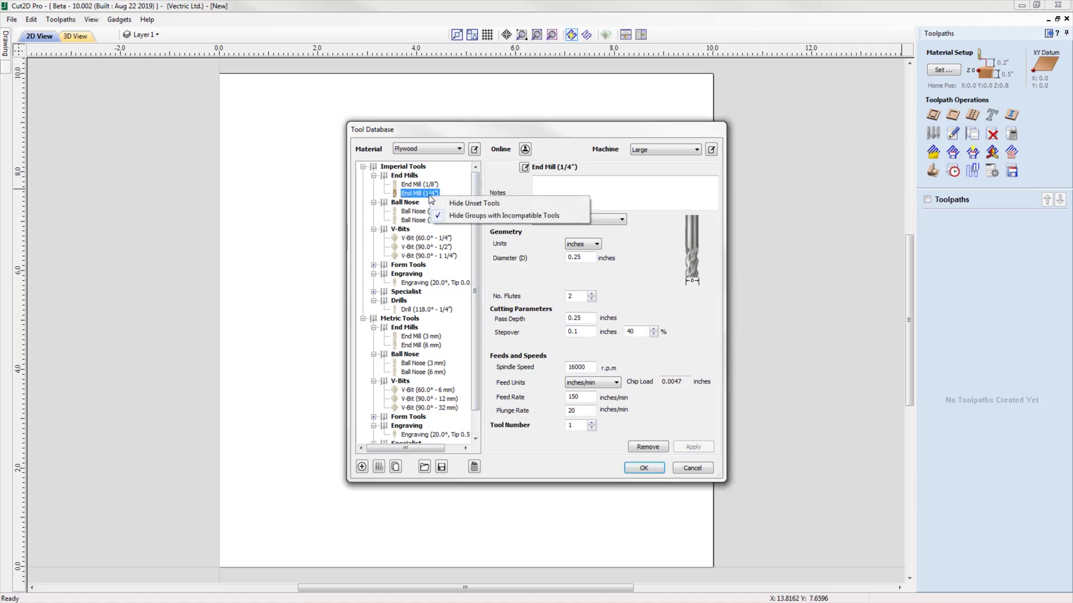
left_click(512, 204)
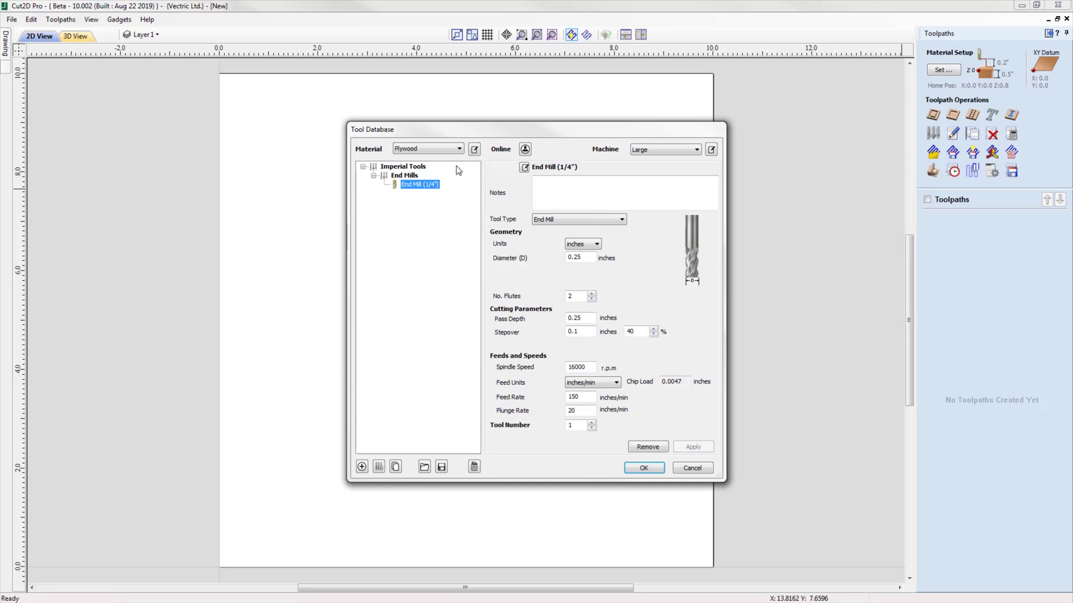
left_click(431, 147)
left_click(429, 159)
left_click(427, 149)
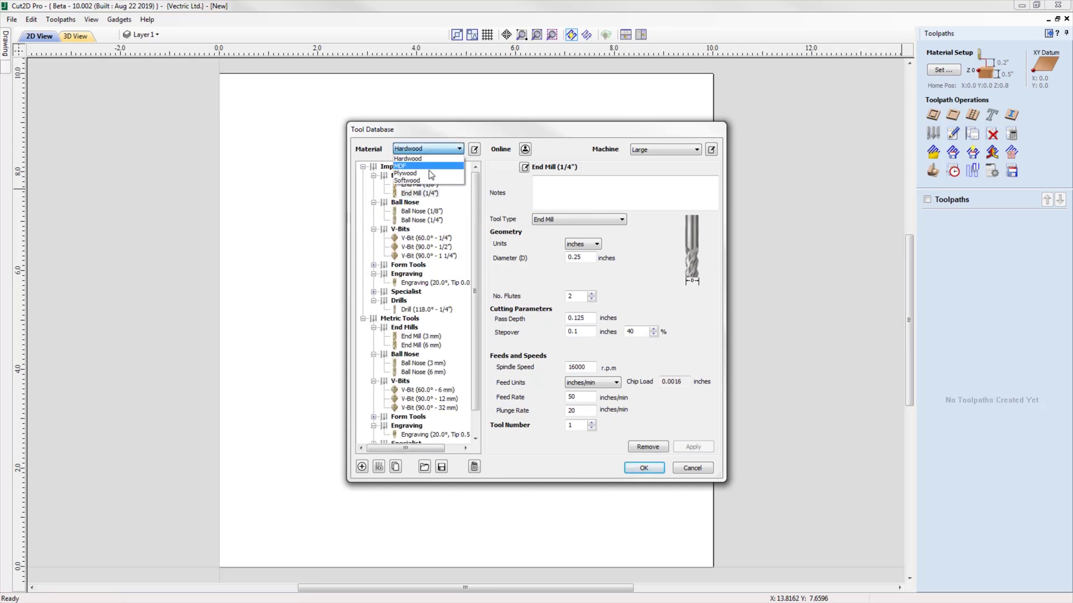
left_click(430, 173)
Step: Return to Hardwood and open the End Mill name format editor
left_click(445, 150)
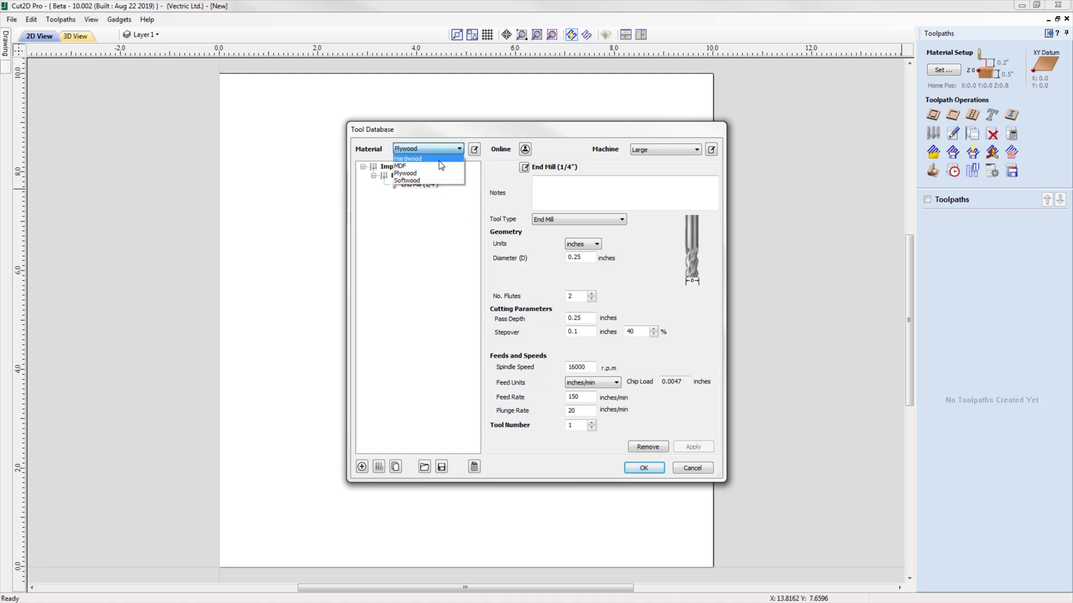
left_click(441, 157)
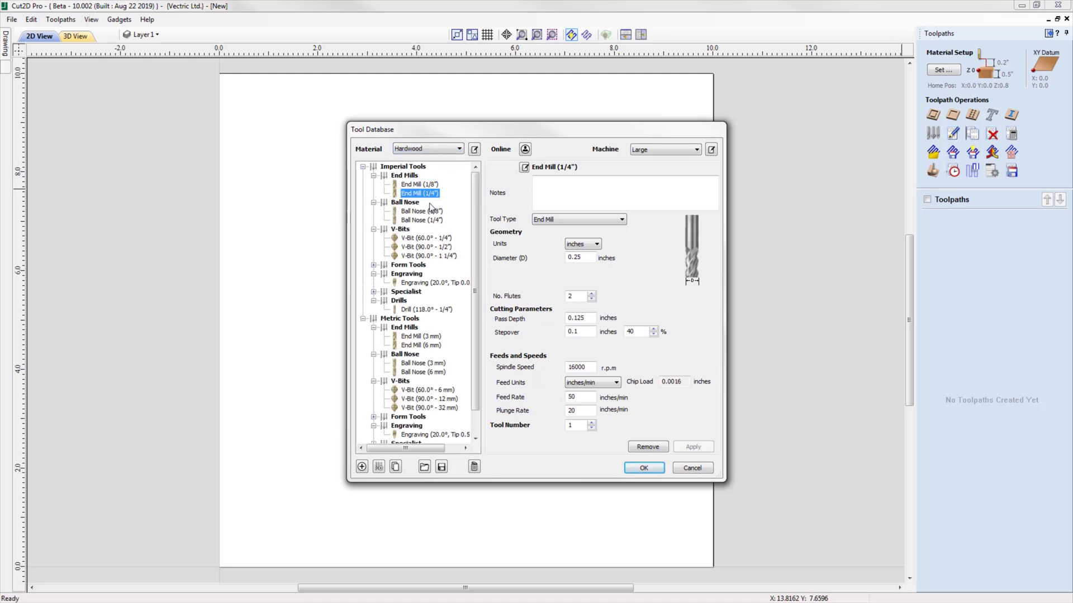
left_click(526, 168)
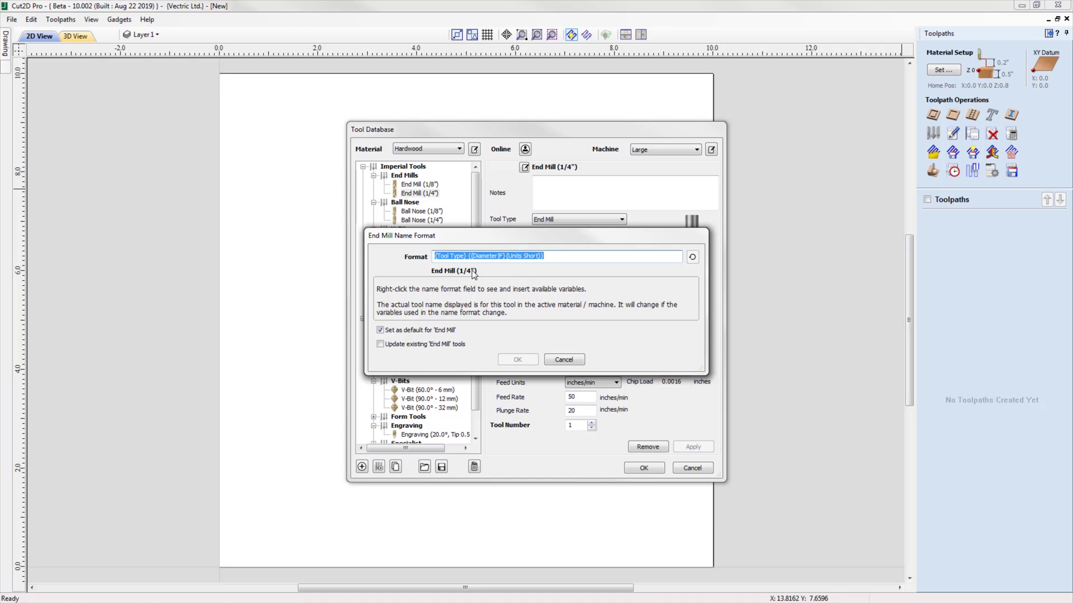
Step: Browse the available tool name variables, then cancel the name format dialog
left_click(547, 257)
right_click(547, 258)
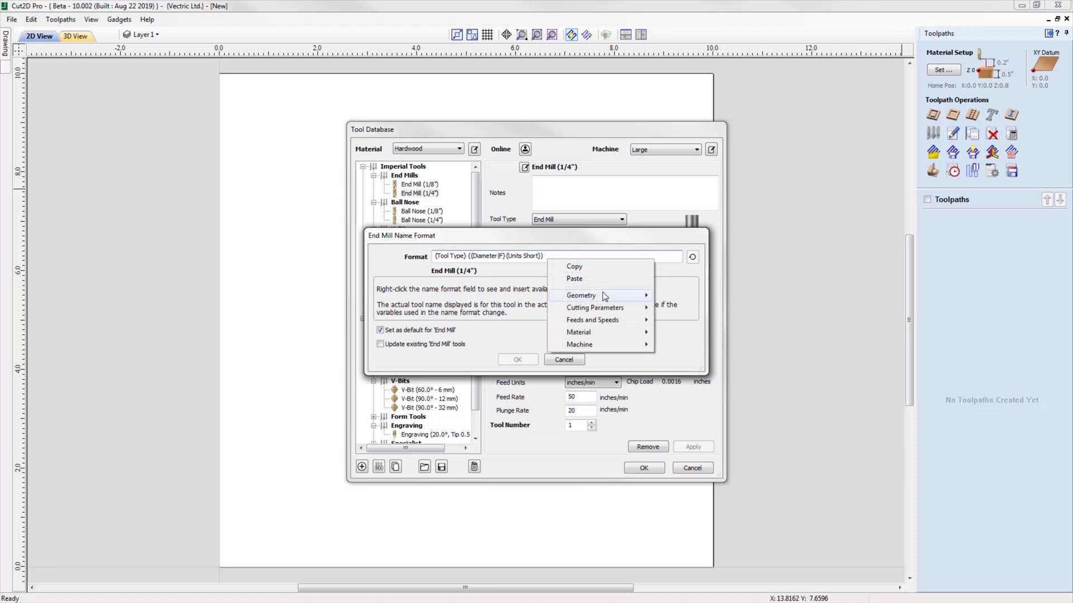
mouse_move(605, 309)
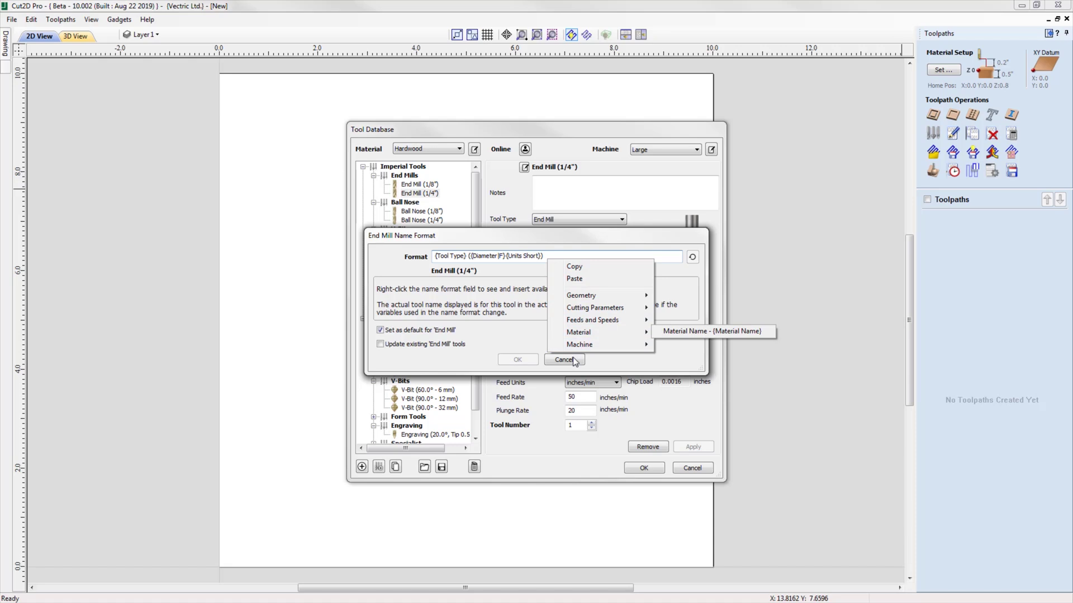
mouse_move(578, 351)
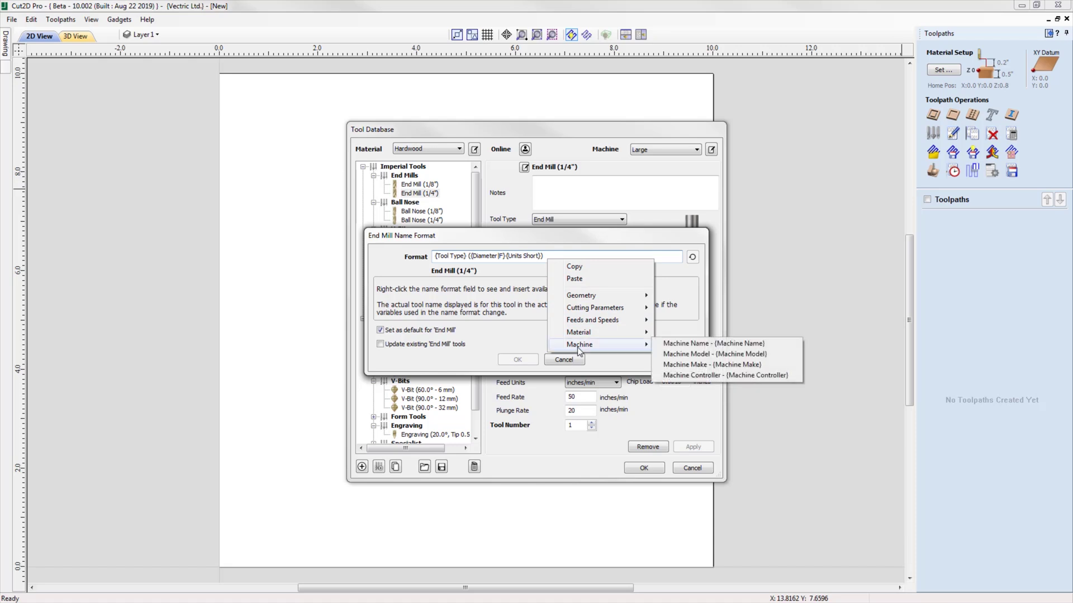
left_click(564, 359)
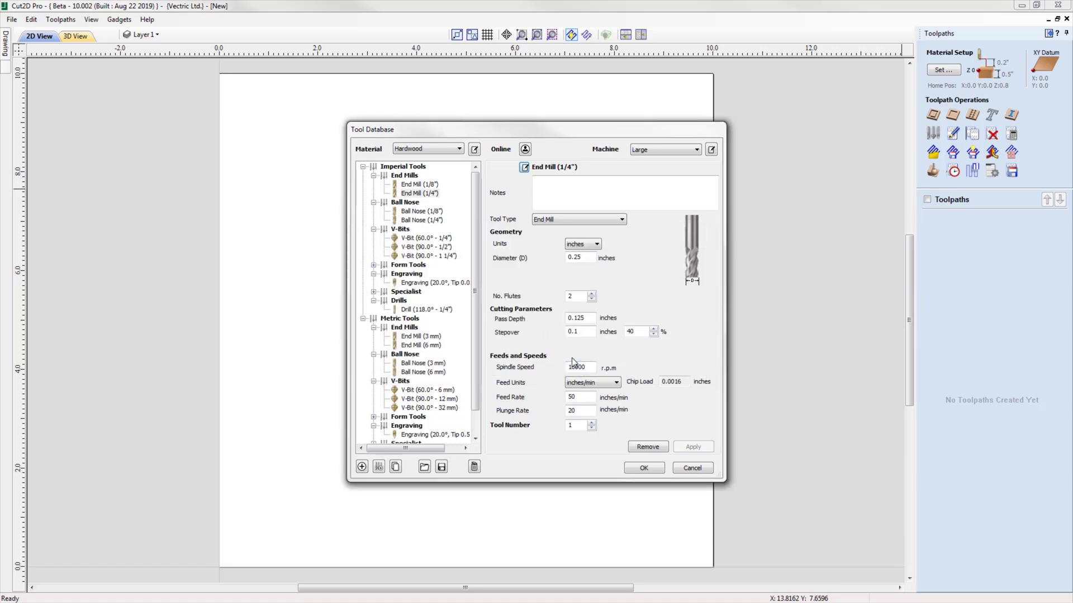
Step: Test a larger diameter and 3 flutes, then restore the original diameter and 2 flutes
double_click(575, 258)
type("0.5")
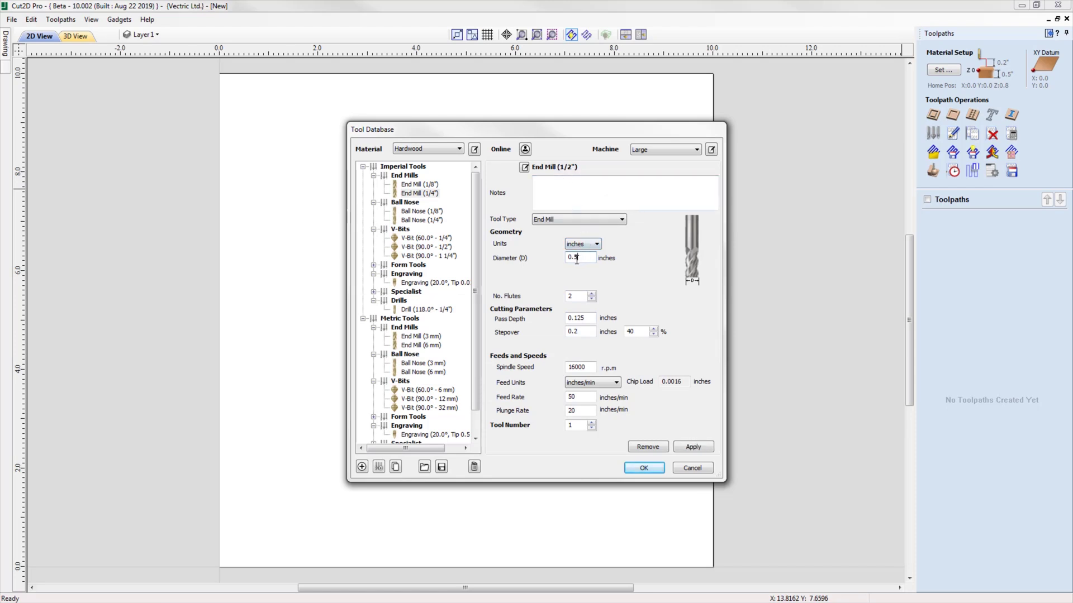
type("375")
key("BackSpace")
key("BackSpace")
key("BackSpace")
type("25")
left_click(597, 244)
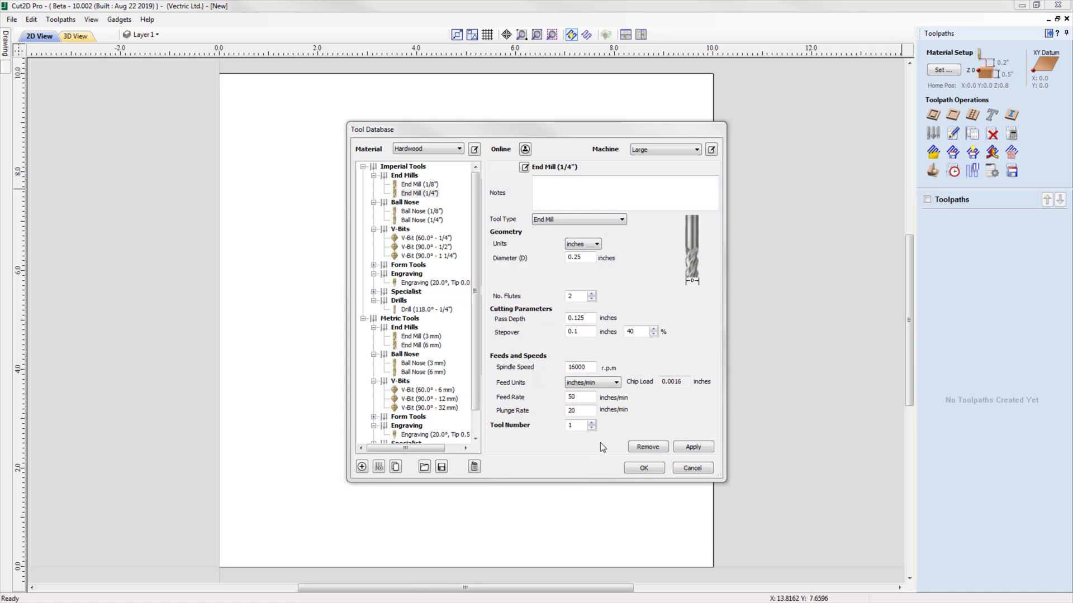
left_click(591, 294)
left_click(591, 299)
Step: Enable the Online option for uploading and downloading the tool database
left_click(525, 149)
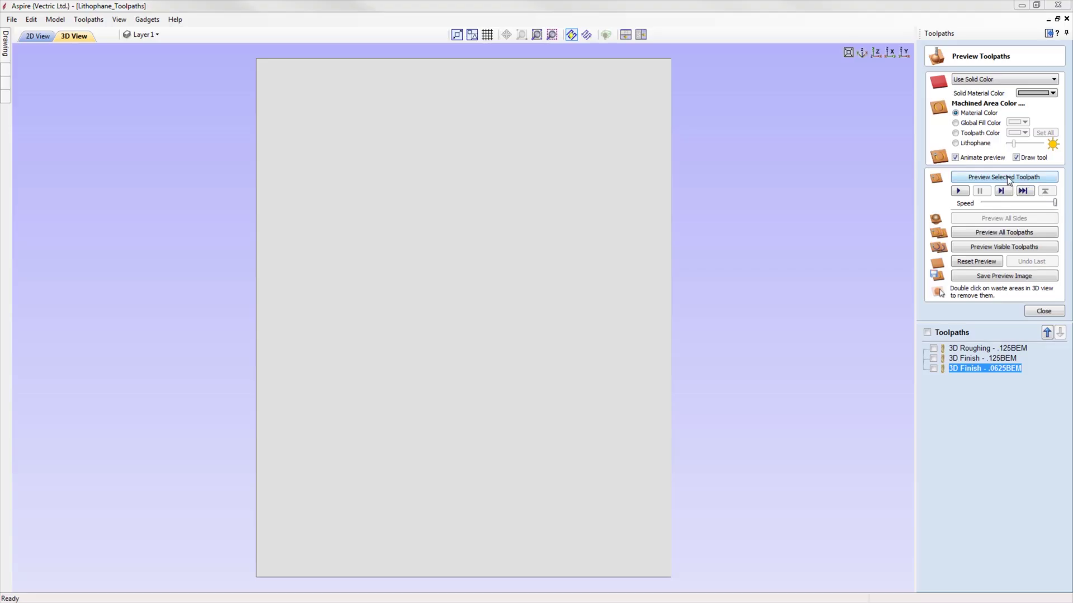
Step: Simulate the finish toolpath and shade it as a lithophane, fine-tuning the backlight brightness
left_click(1008, 177)
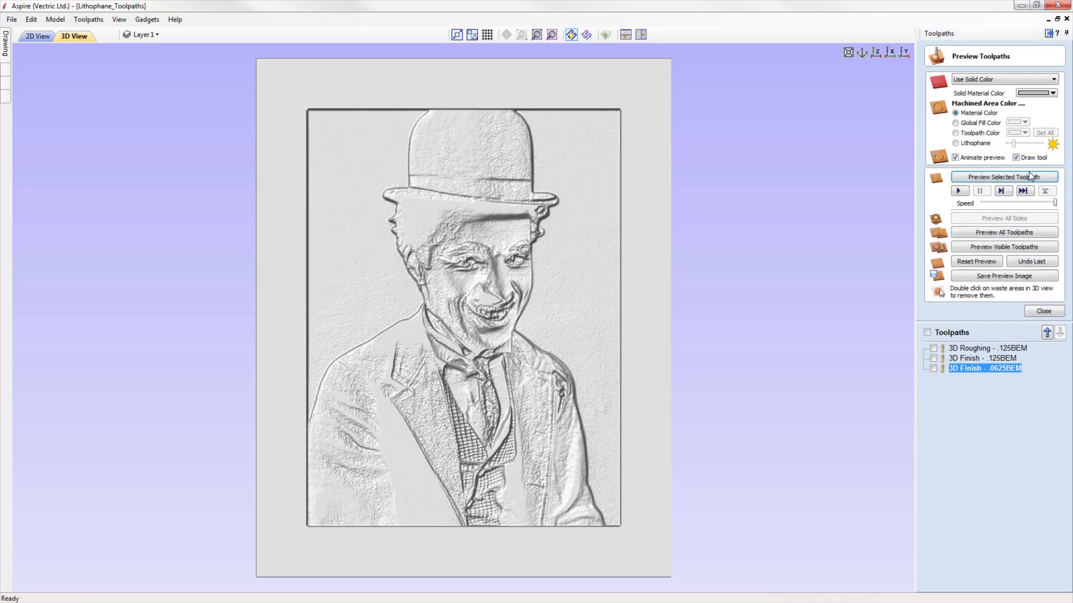
left_click(956, 144)
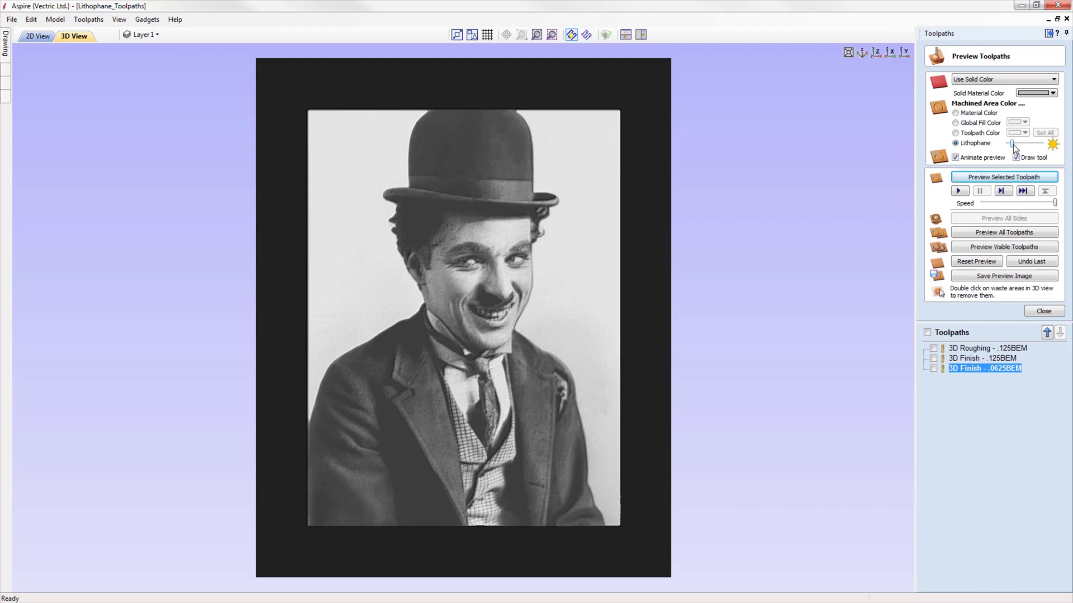
left_click_drag(1014, 144, 1020, 148)
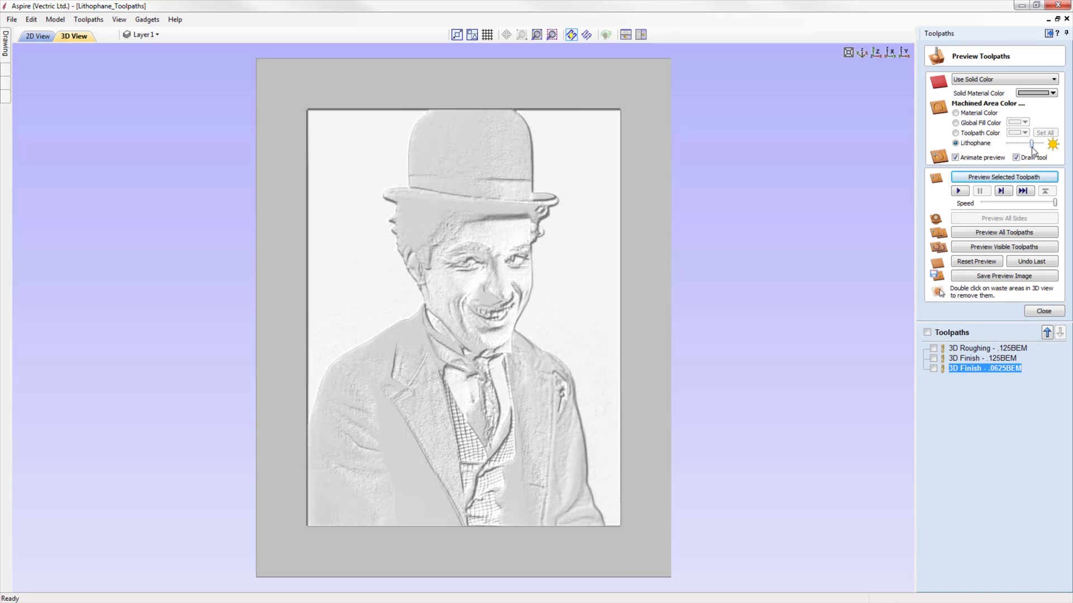
left_click_drag(1031, 149, 1017, 149)
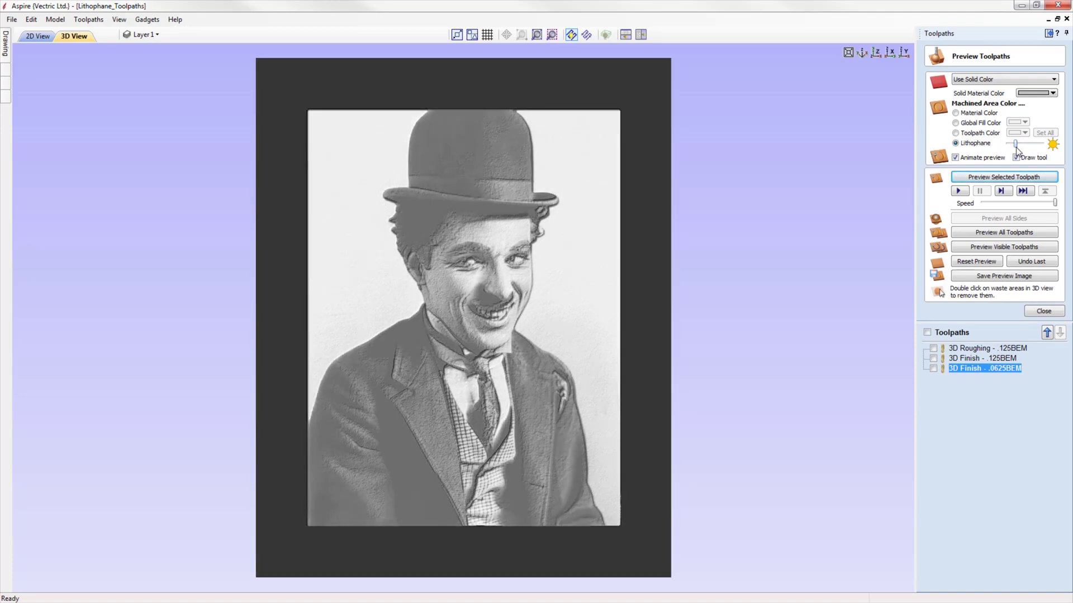
left_click_drag(1015, 149, 1013, 150)
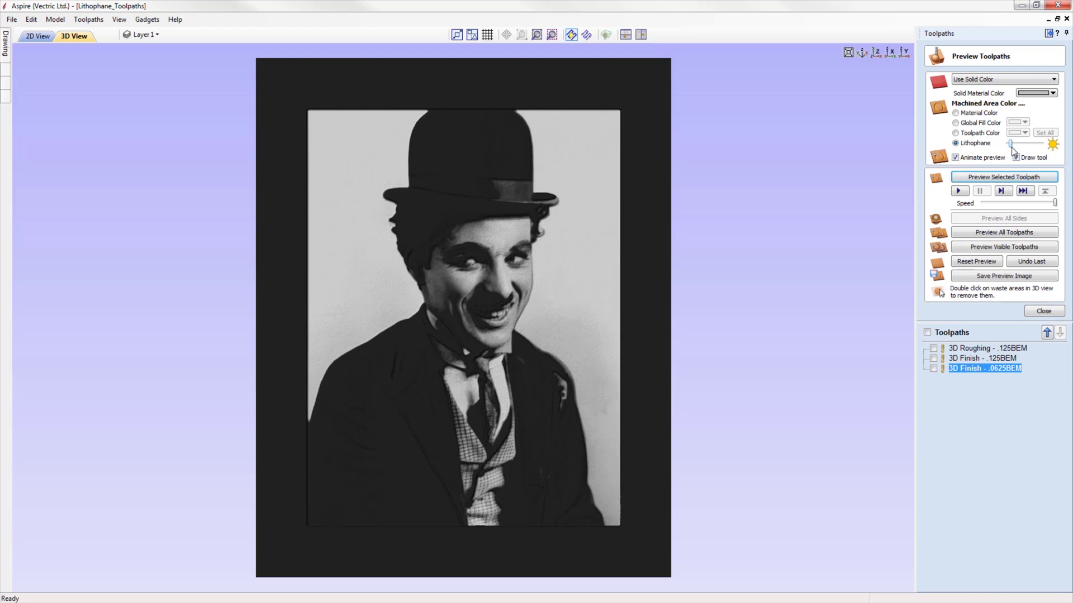
left_click_drag(1012, 150, 1015, 151)
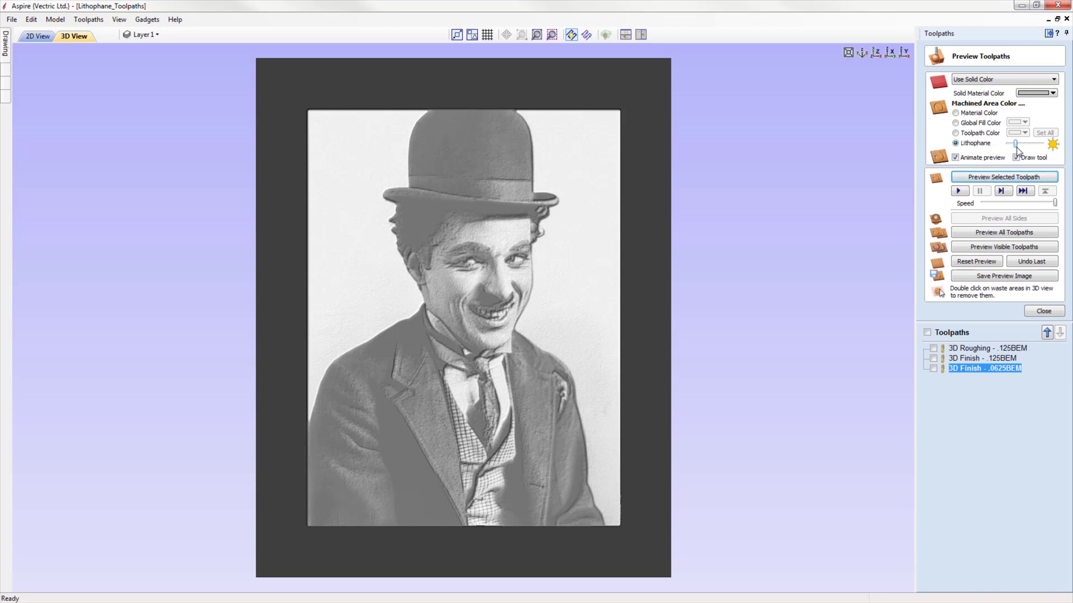
left_click_drag(1015, 148, 1017, 148)
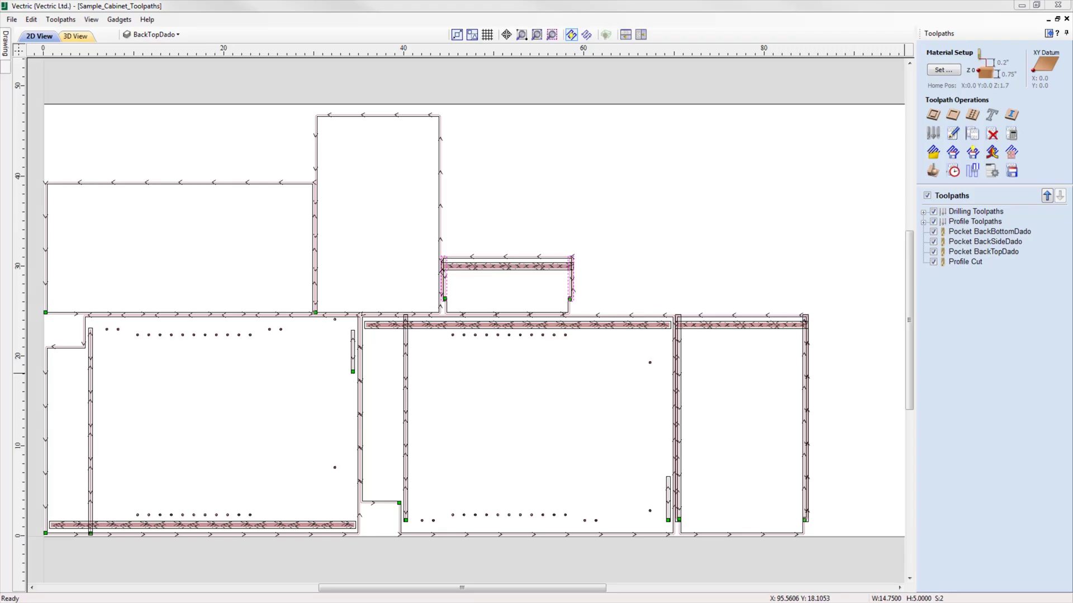
Step: Group the three pocket toolpaths and name the group 'Pocket Toolpaths'
left_click(923, 211)
left_click(924, 252)
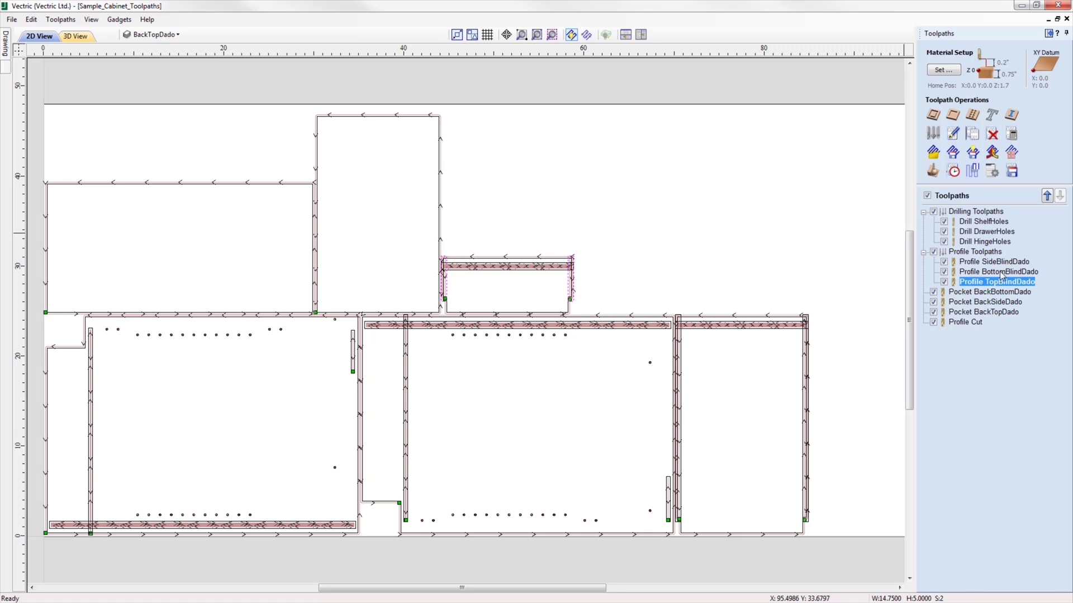
right_click(969, 294)
left_click(1028, 401)
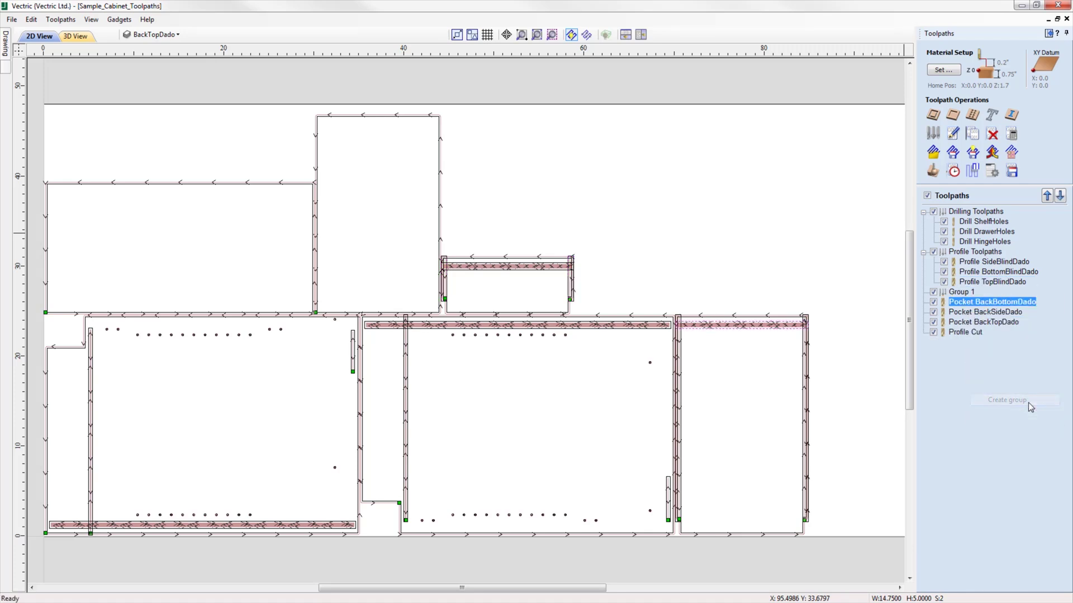
right_click(964, 296)
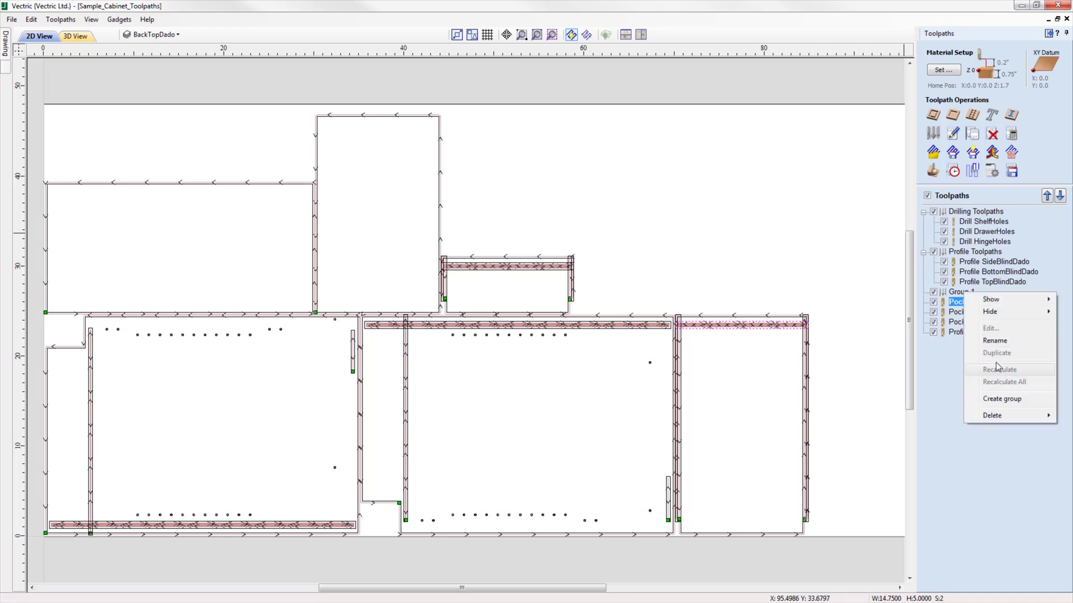
left_click(996, 341)
type("Pocket Toolpaths")
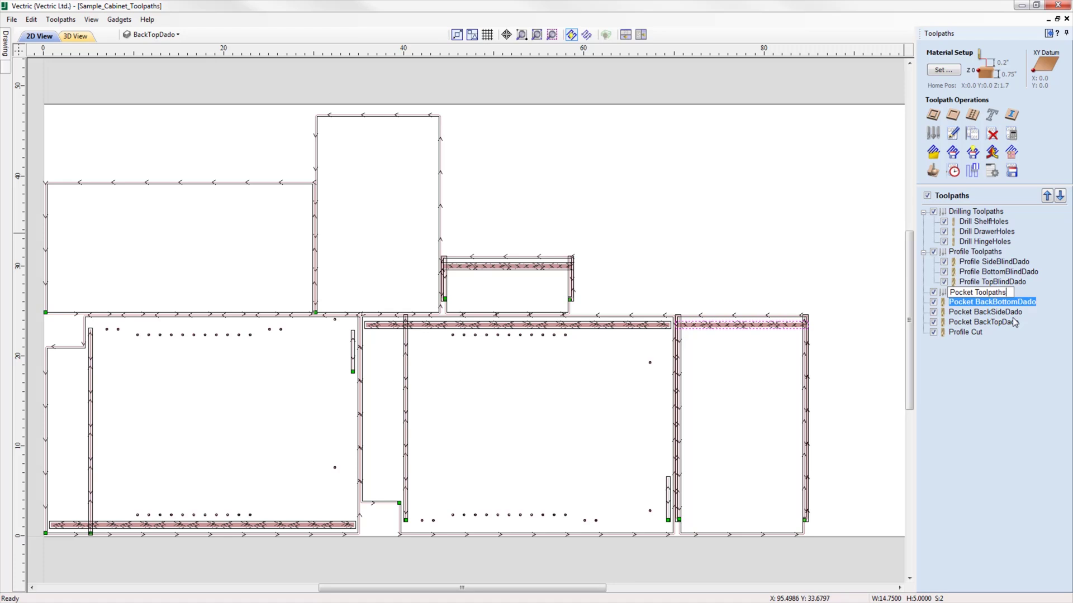
key("Return")
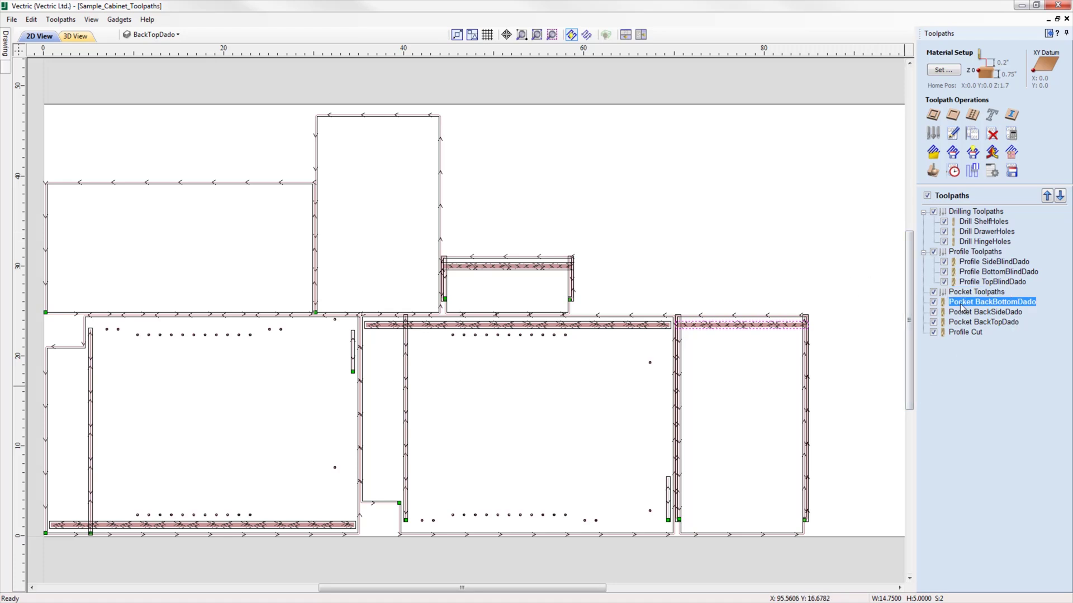
Step: Reorder Pocket BackBottomDado, then delete the group while keeping its sub-toolpaths
left_click_drag(961, 307, 986, 319)
right_click(981, 297)
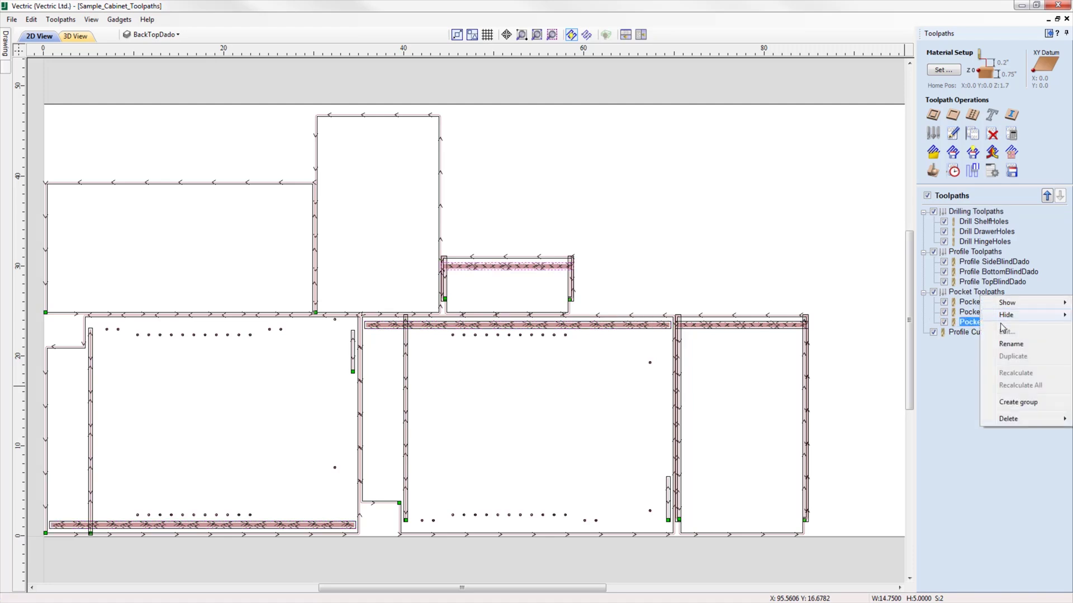
mouse_move(1014, 423)
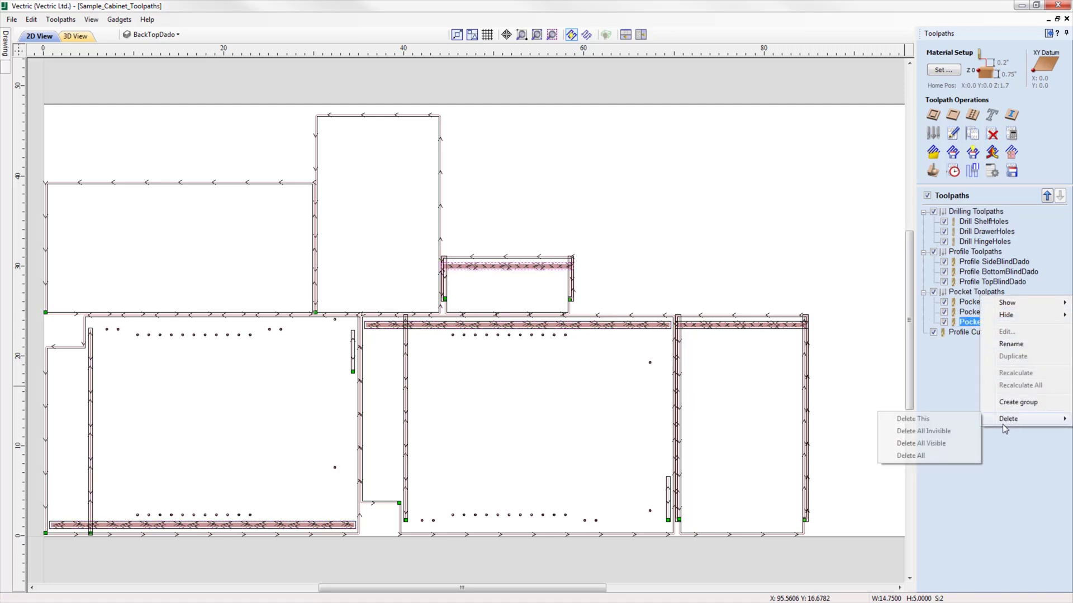
left_click(944, 418)
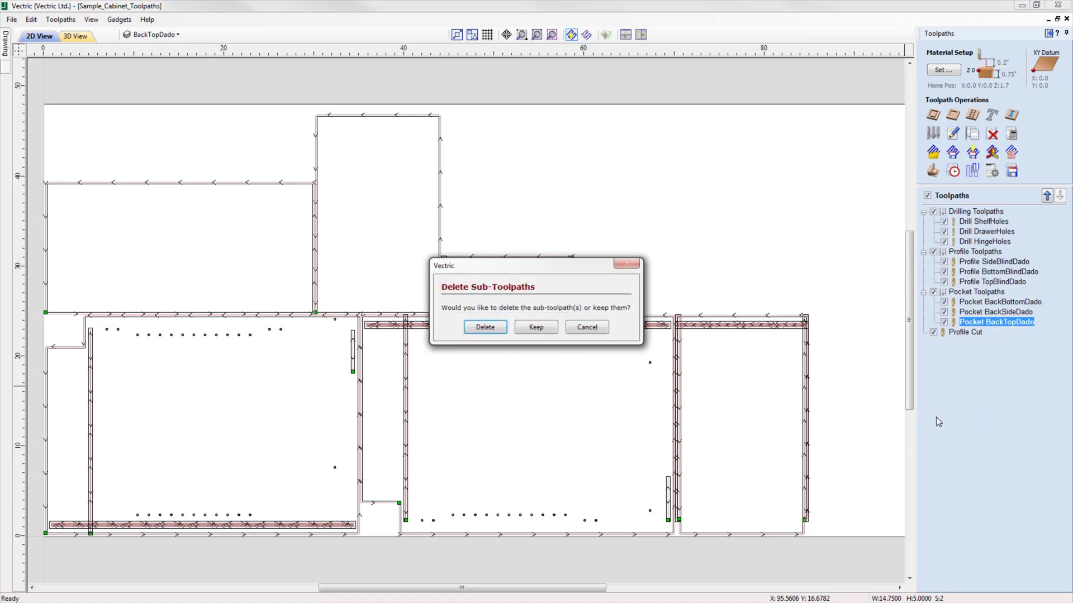
left_click(536, 327)
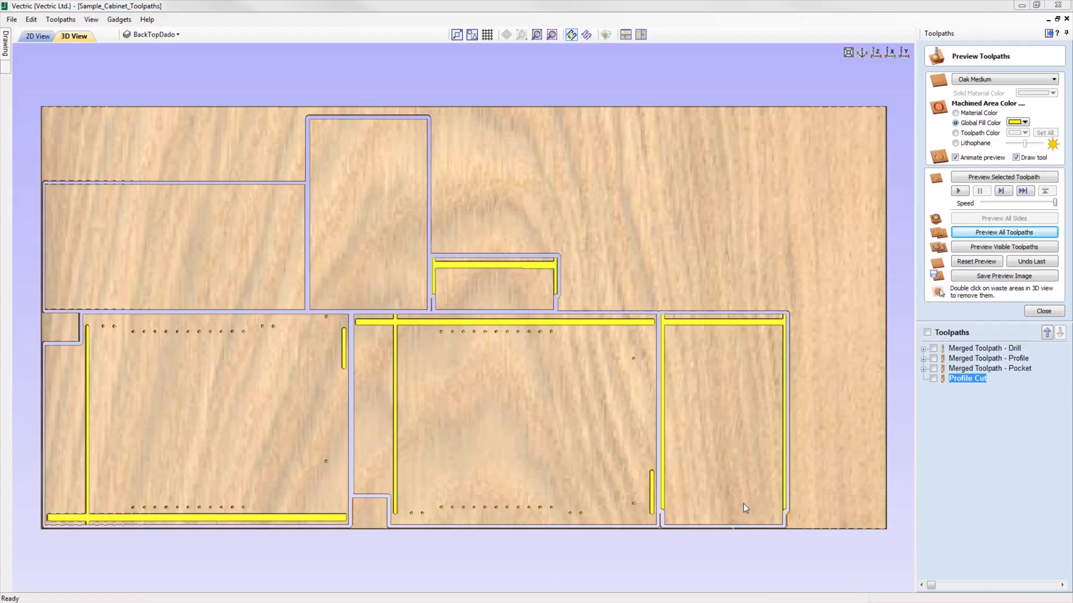
Step: Select Merged Toolpath - Drill, keep the G Code (inch) post processor, then cancel the Save As dialog
left_click(1044, 311)
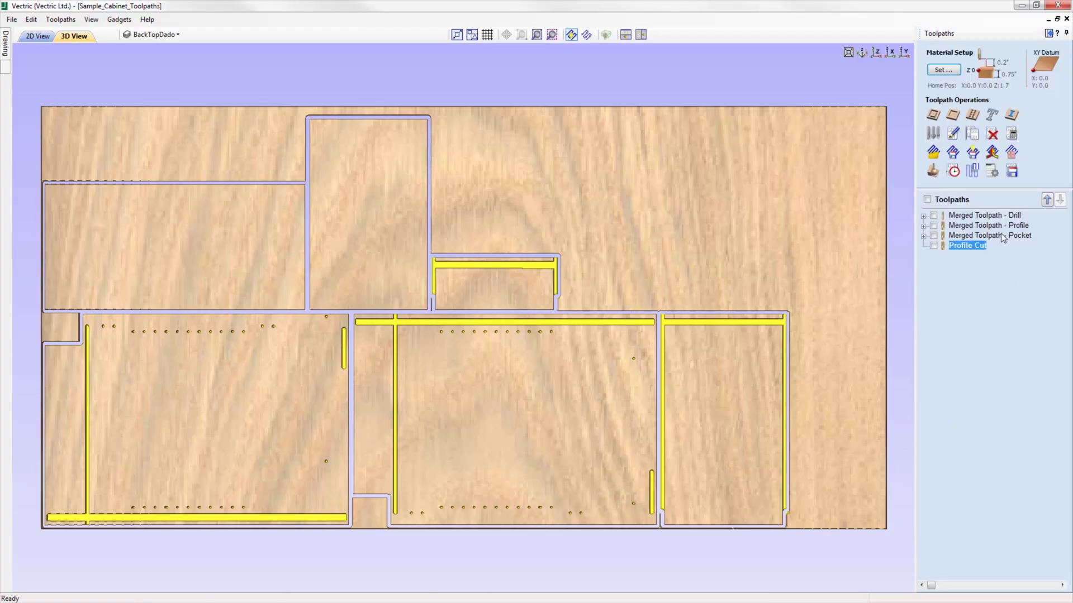
left_click(1000, 216)
left_click(1011, 171)
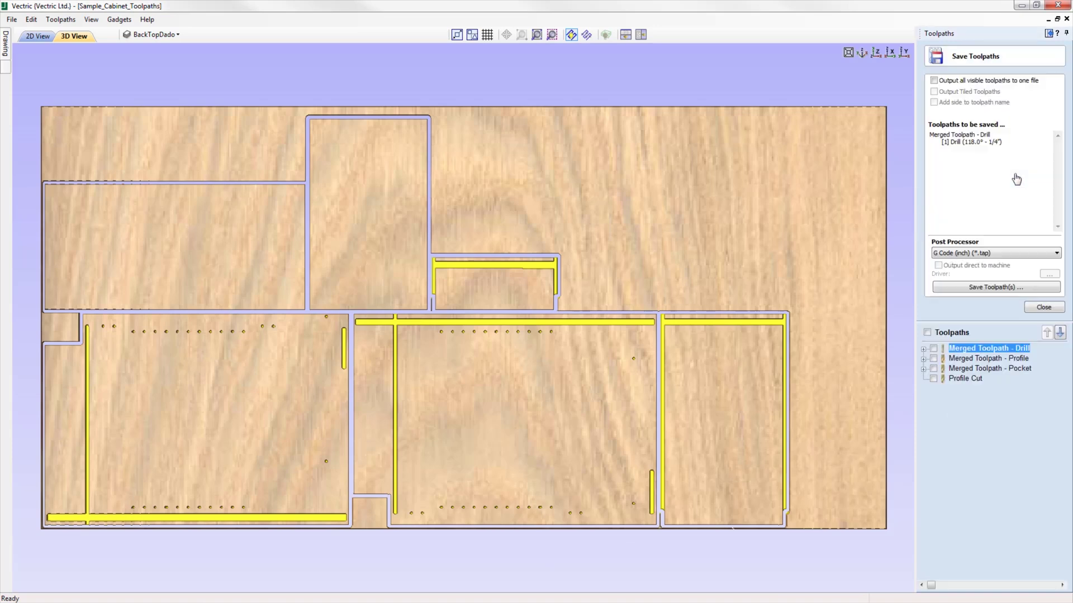
left_click(997, 254)
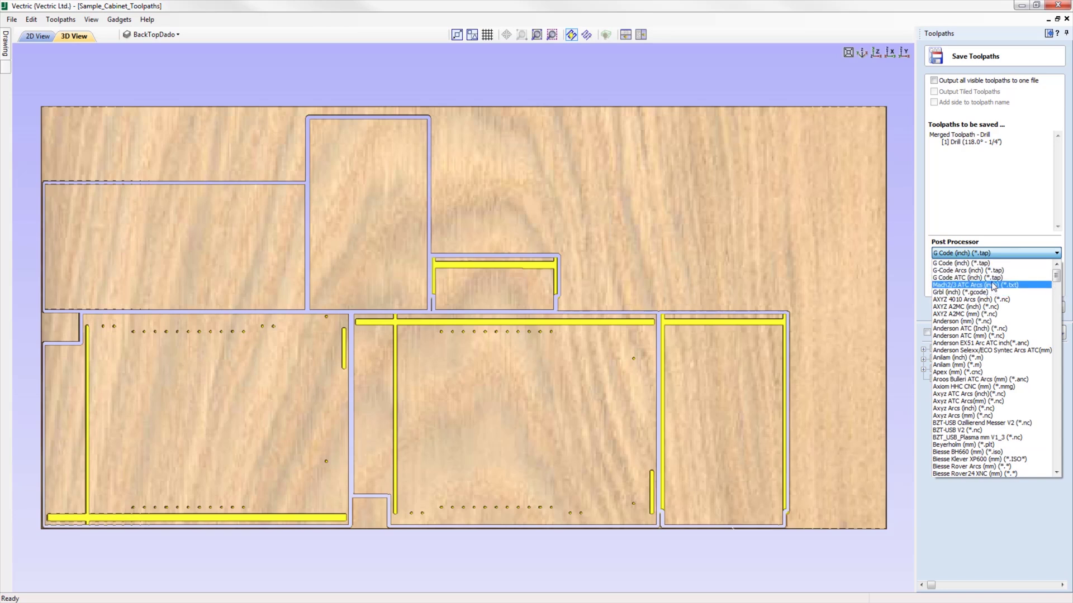
left_click(989, 267)
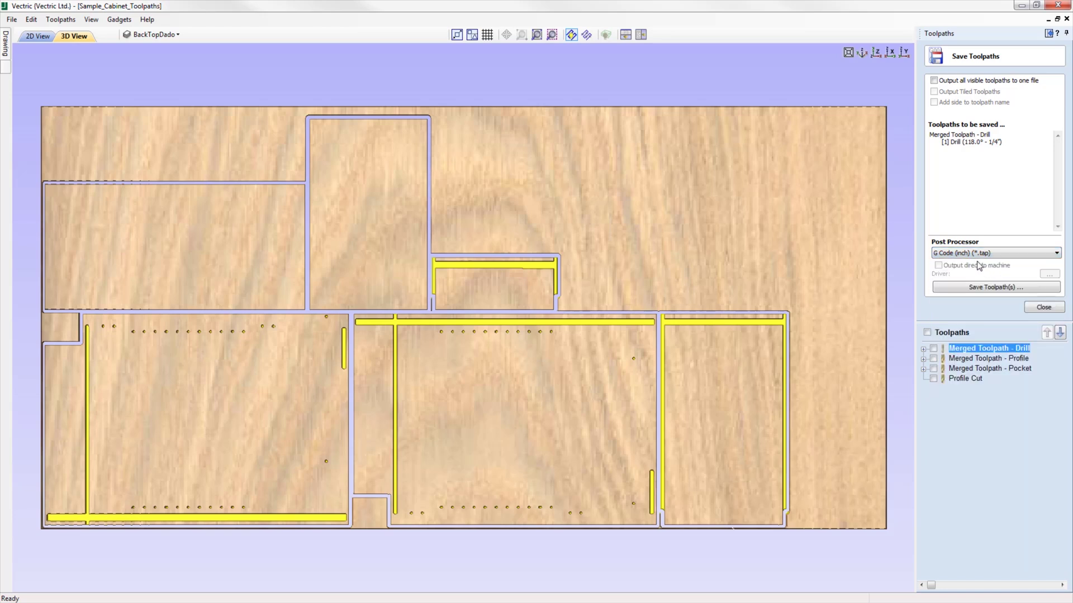
left_click(1017, 289)
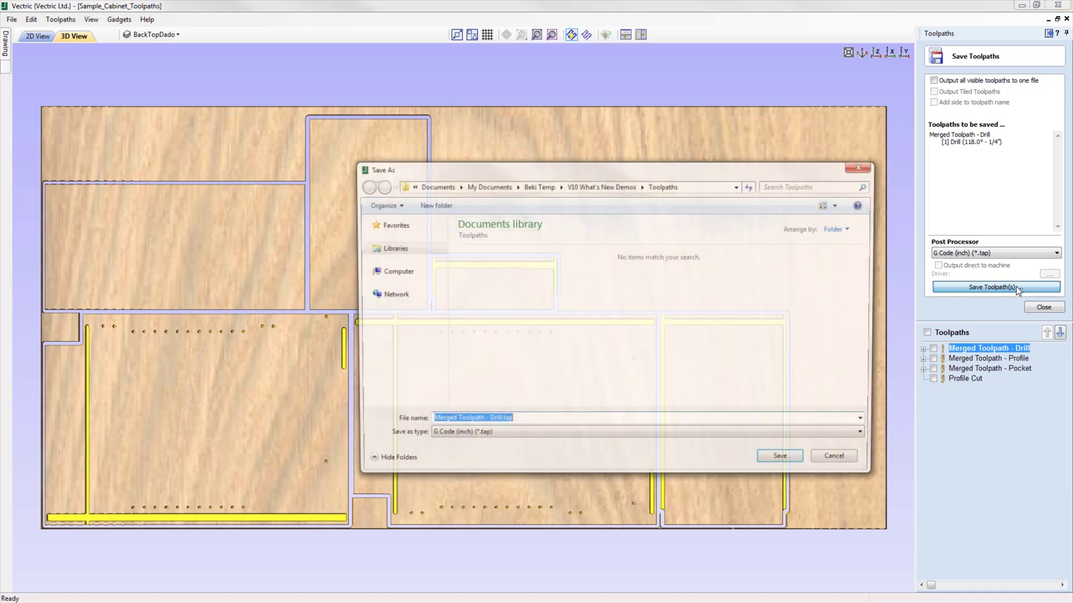
left_click(833, 461)
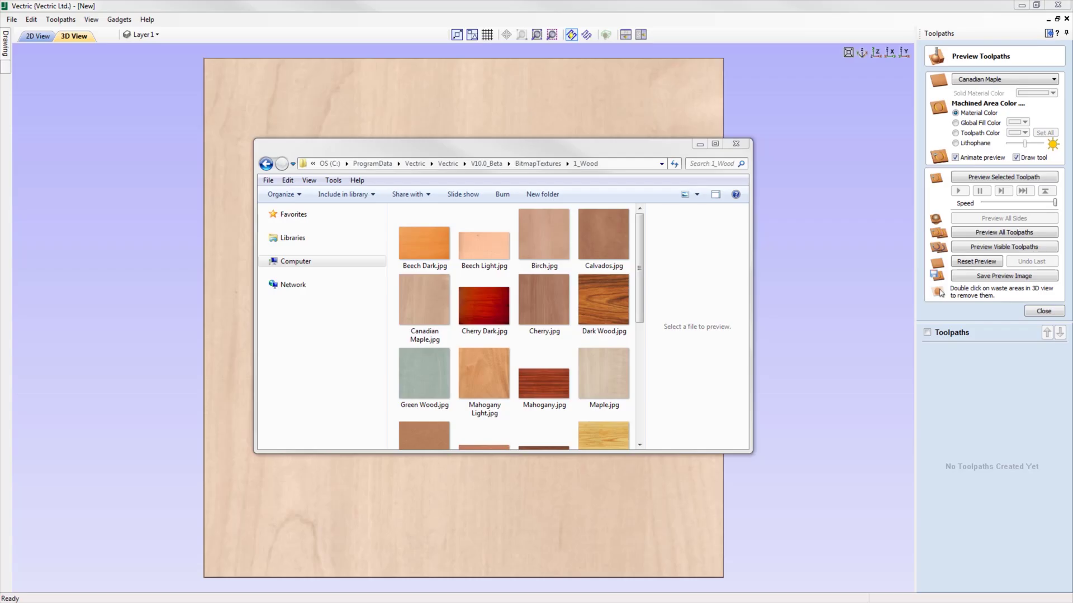
Step: Look inside the BitmapTextures metals texture folder, then close the folder window
mouse_move(638, 267)
left_mouse_down()
mouse_move(636, 367)
mouse_move(642, 272)
left_mouse_up()
left_click(549, 169)
double_click(490, 239)
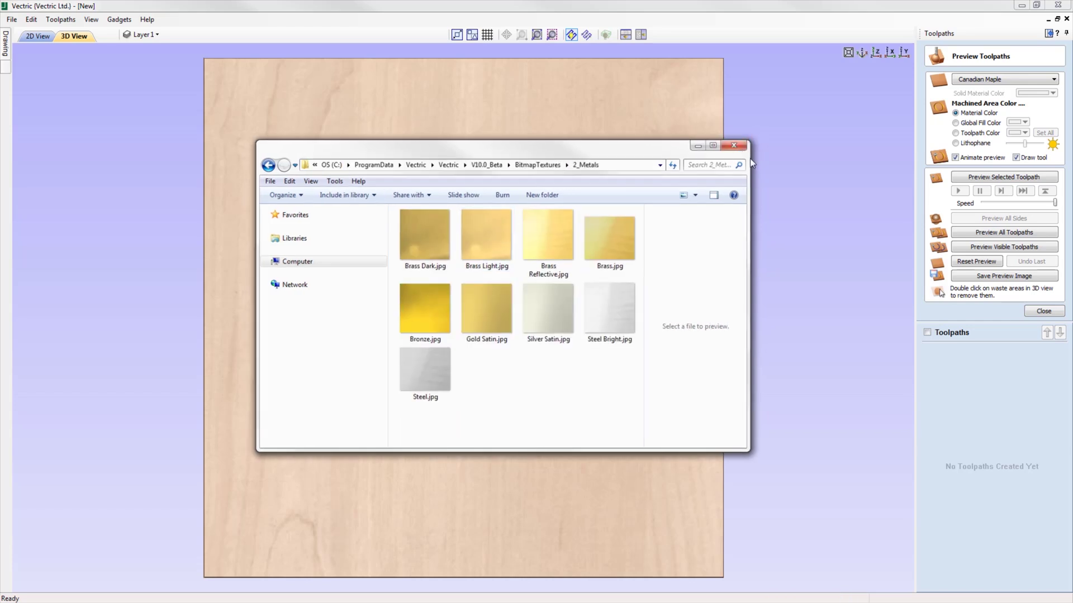
key("Escape")
Step: Add Brushed Aluminium.jpg from My Pictures as the material texture and tilt the board to view it
left_click(1041, 78)
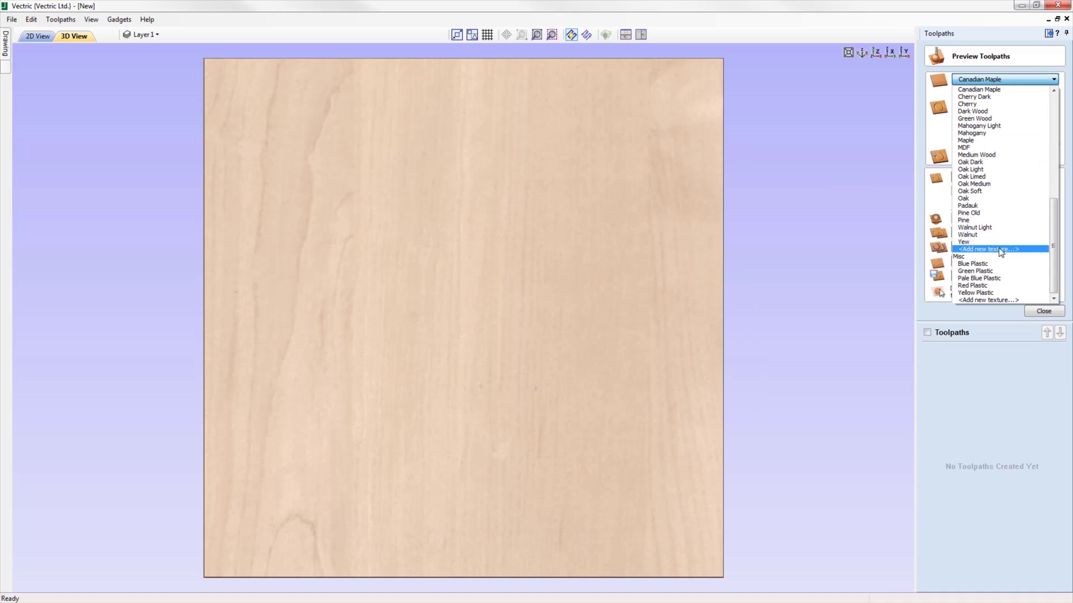
left_click_drag(1053, 250, 1054, 137)
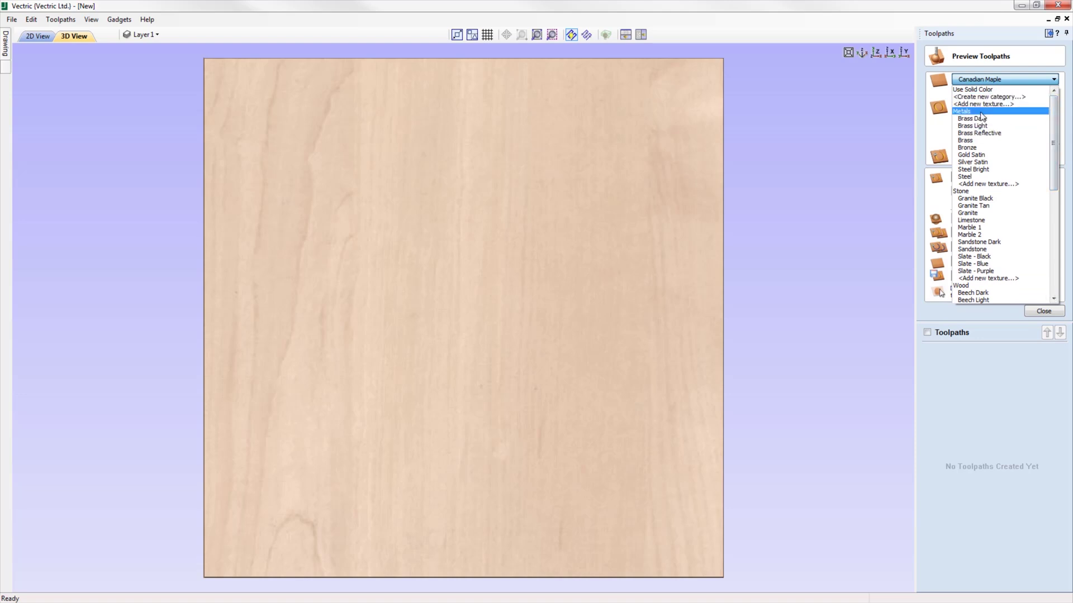
left_click(1011, 186)
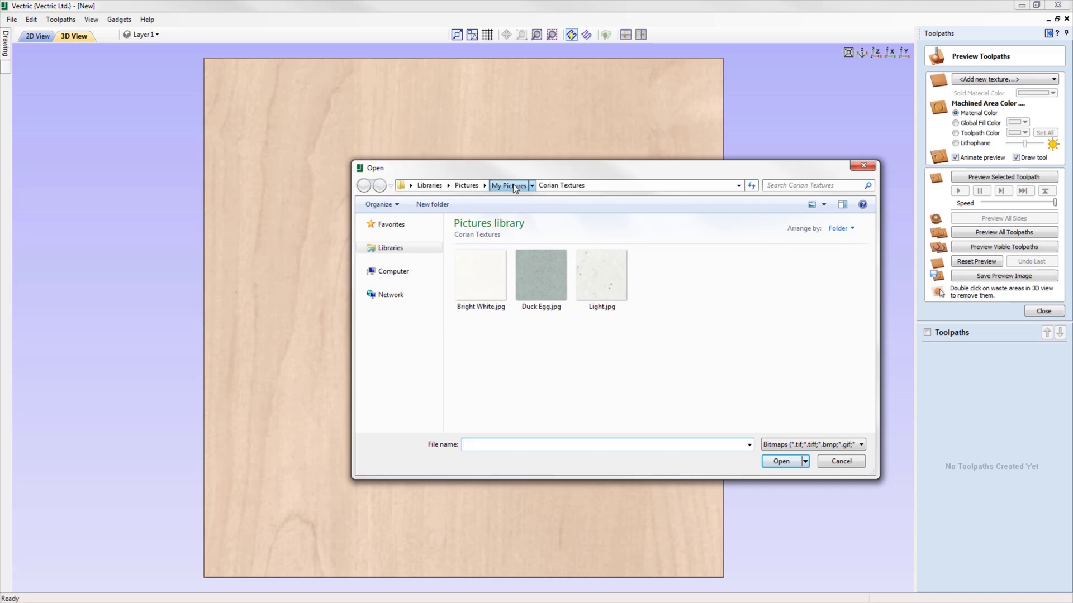
left_click(514, 188)
left_click(534, 276)
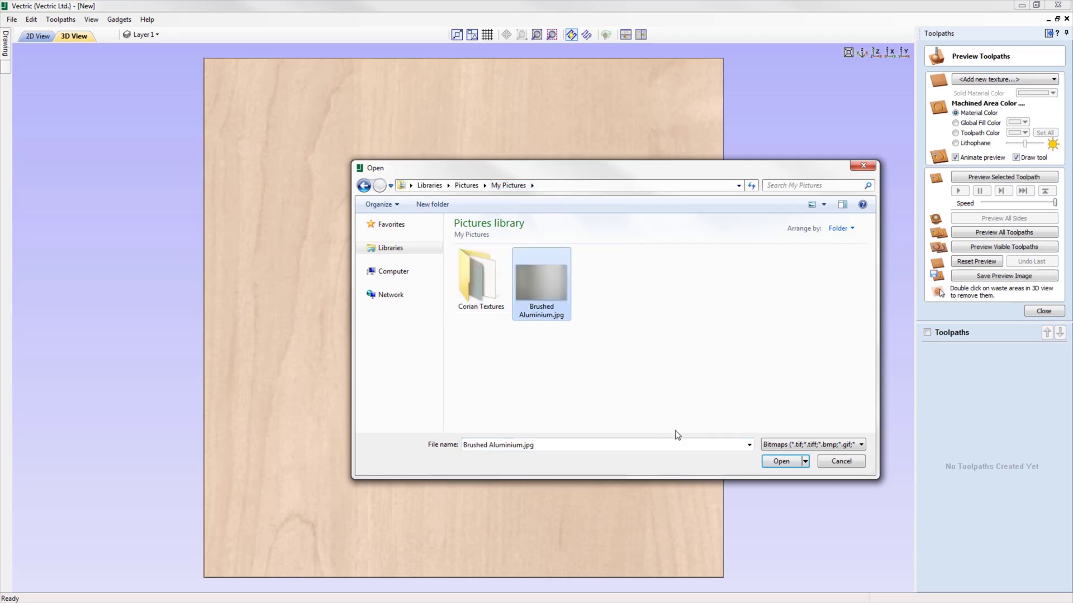
left_click(781, 462)
mouse_move(550, 401)
left_mouse_down()
mouse_move(630, 435)
mouse_move(570, 492)
left_mouse_up()
left_click(1048, 82)
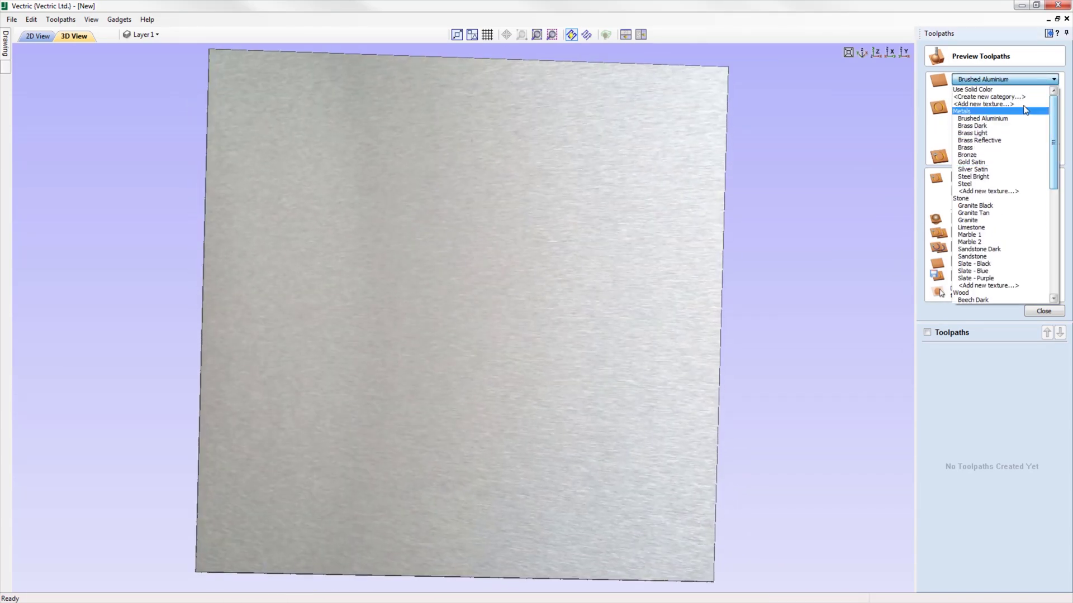
Step: Create the Corians texture category and load the Bright White, Duck Egg and Light Corian images into it
left_click(995, 96)
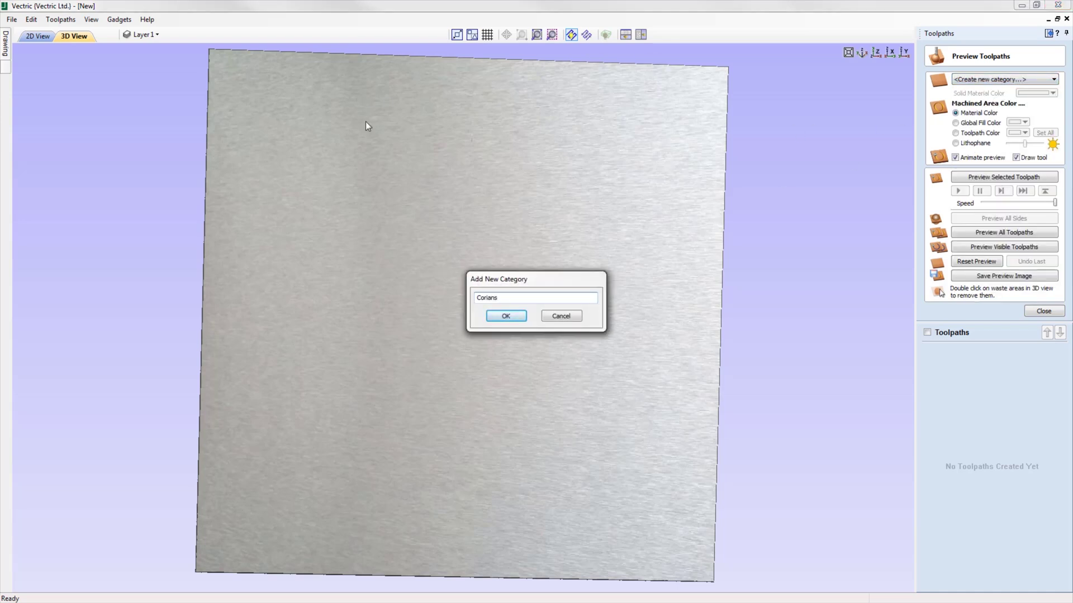
left_click(506, 316)
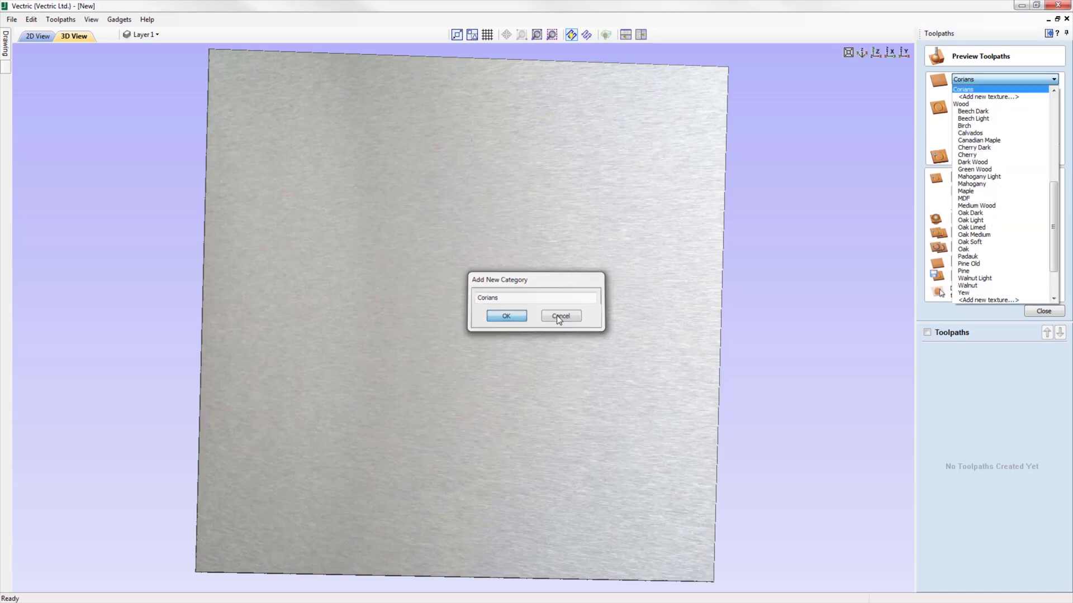
left_click(989, 95)
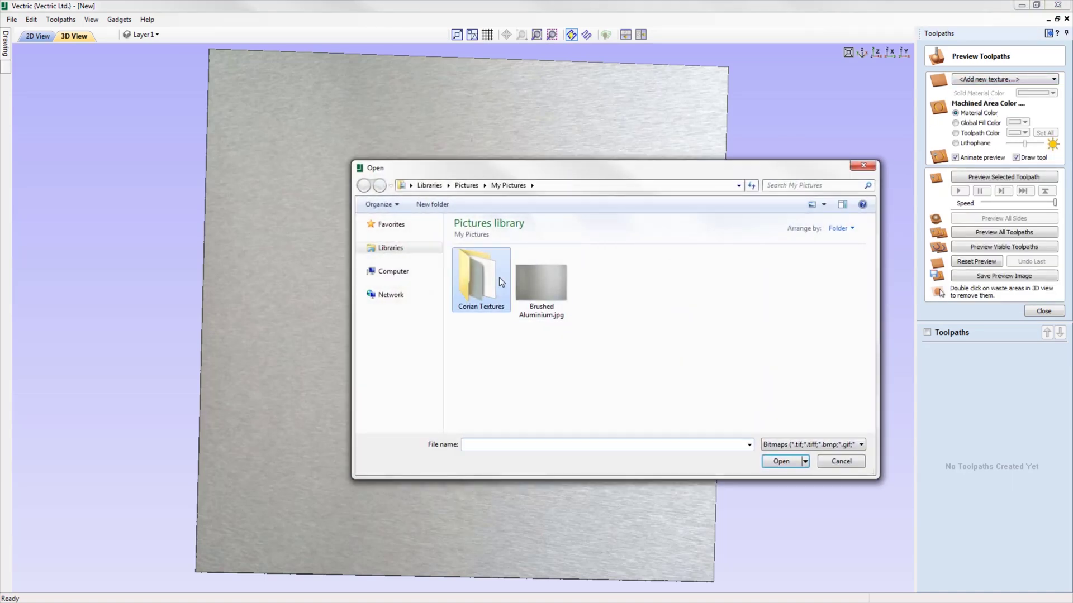
double_click(498, 277)
left_click_drag(699, 329, 469, 291)
left_click(780, 460)
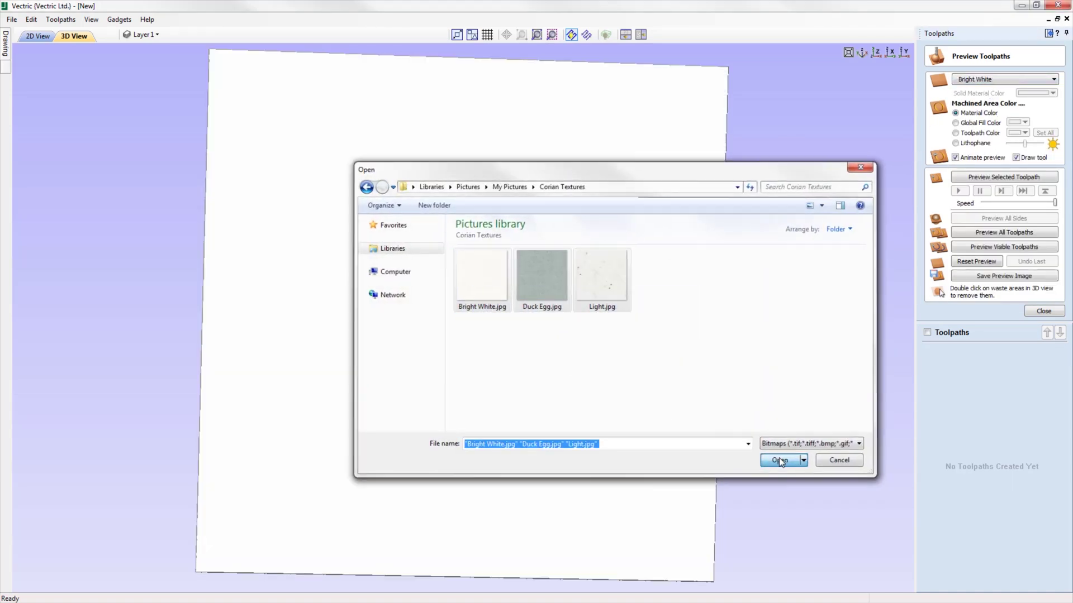
Step: Rotate the Bright White board and review the Corians entries in the texture list
left_click_drag(531, 343, 935, 128)
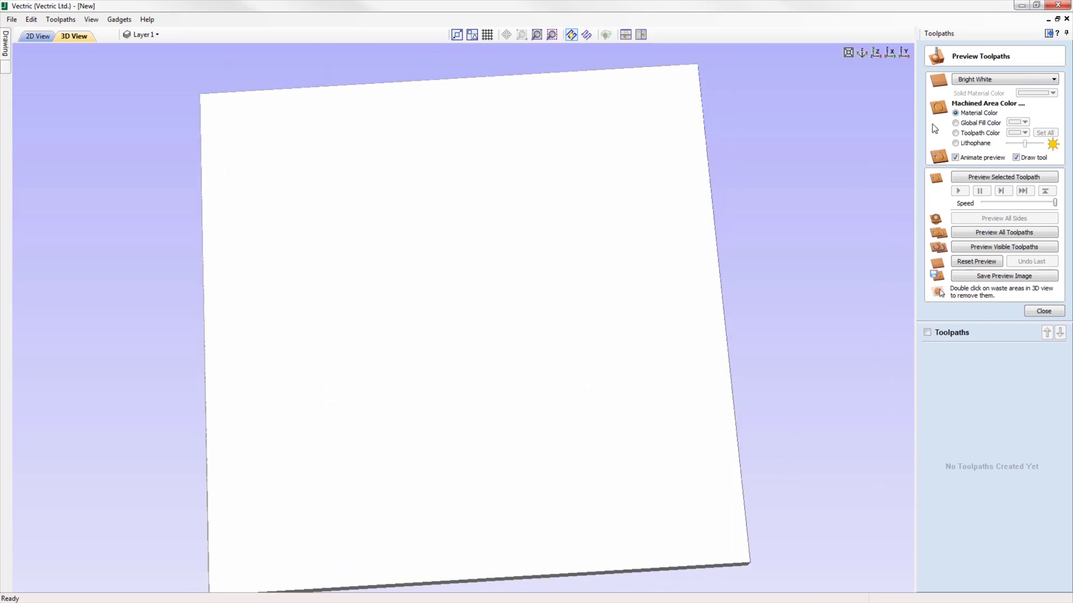
left_click(994, 78)
scroll(1056, 155, "up", 3)
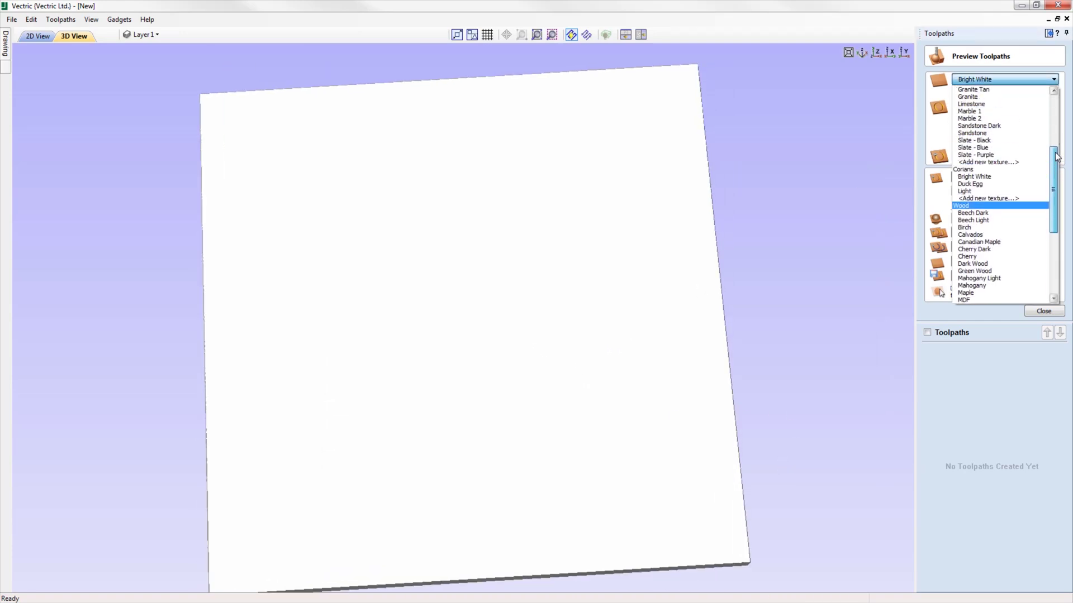
scroll(1056, 155, "up", 3)
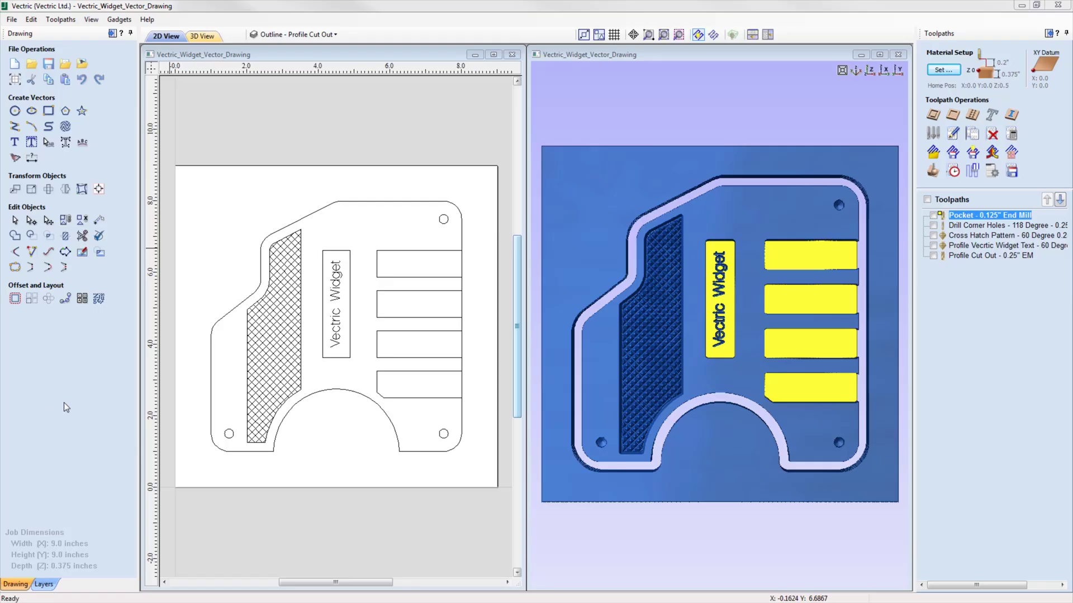
Step: Widen the Layers panel, make Holes to Cut Partially - Drill Toolpath active, and widen the Toolpaths panel
left_click(44, 584)
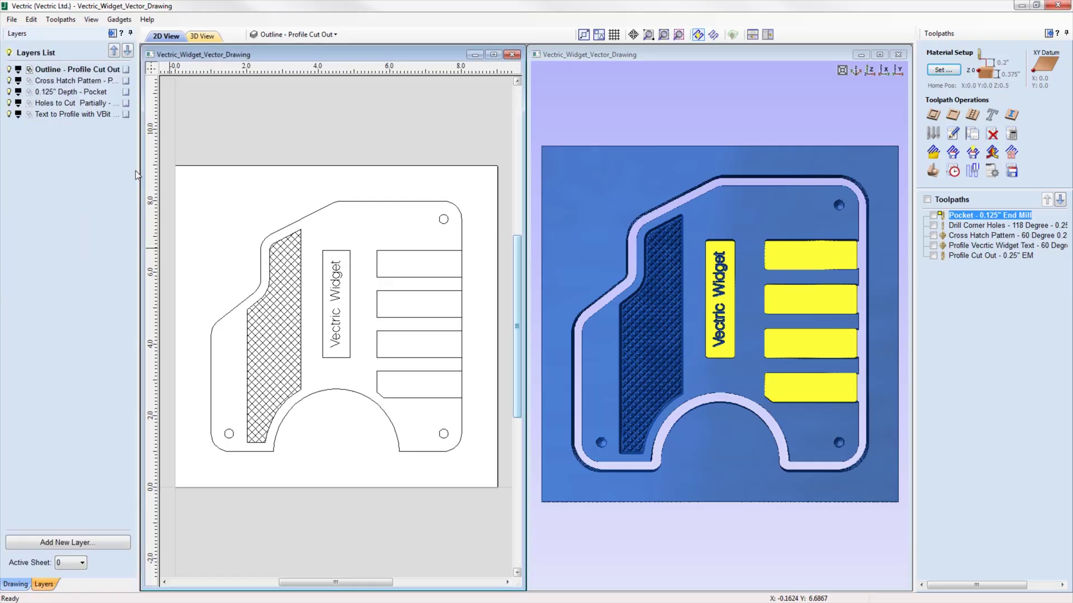
left_click_drag(138, 151, 191, 152)
left_click(129, 115)
left_click(130, 104)
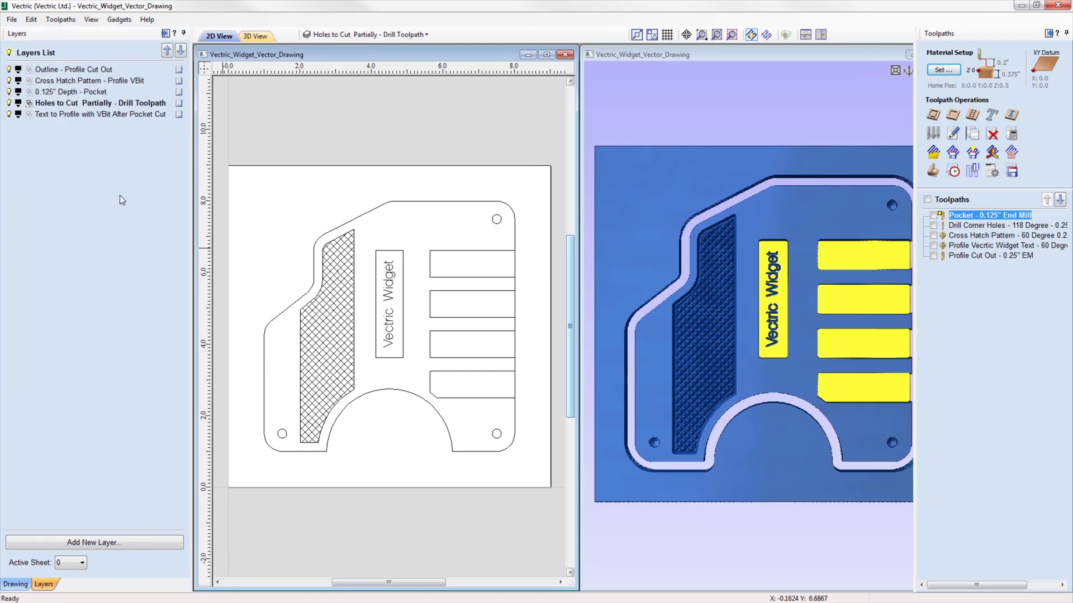
left_click_drag(914, 276, 857, 280)
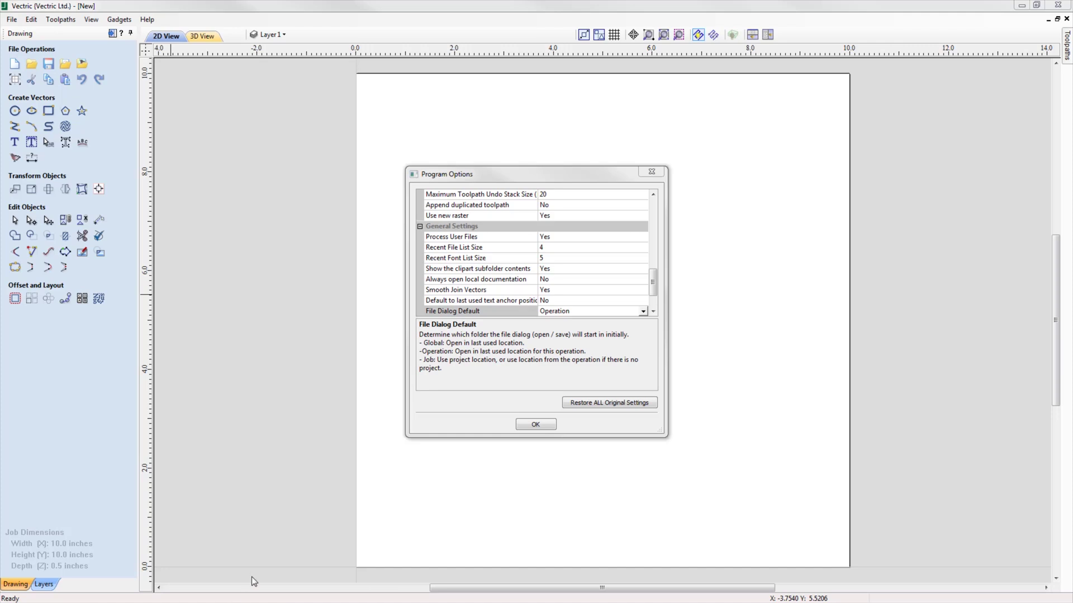
Step: Confirm File Dialog Default is Operation and accept the Program Options with OK
left_click(254, 598)
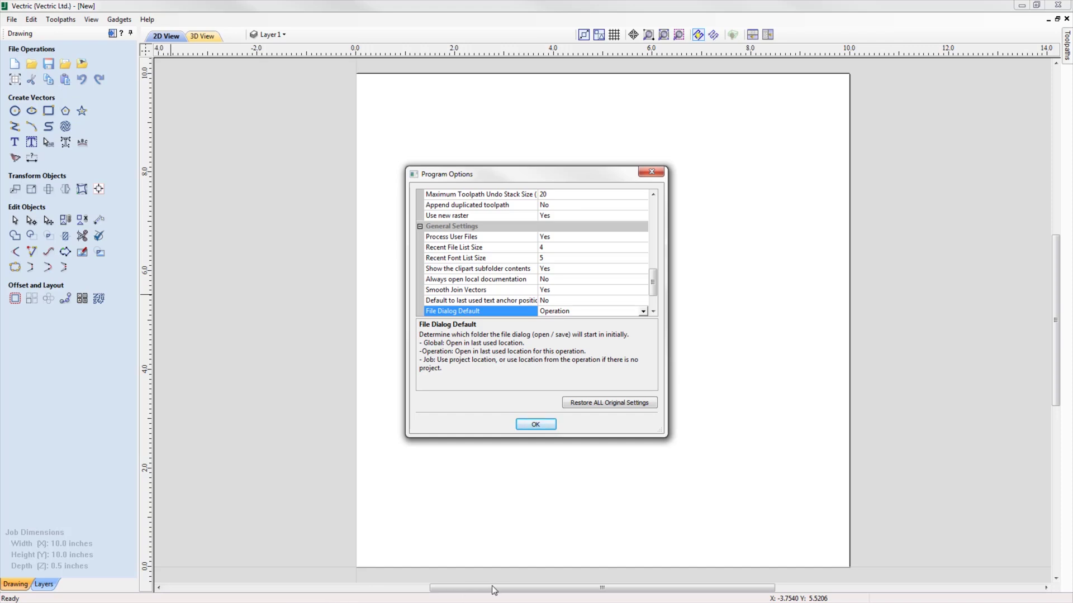
left_click(536, 426)
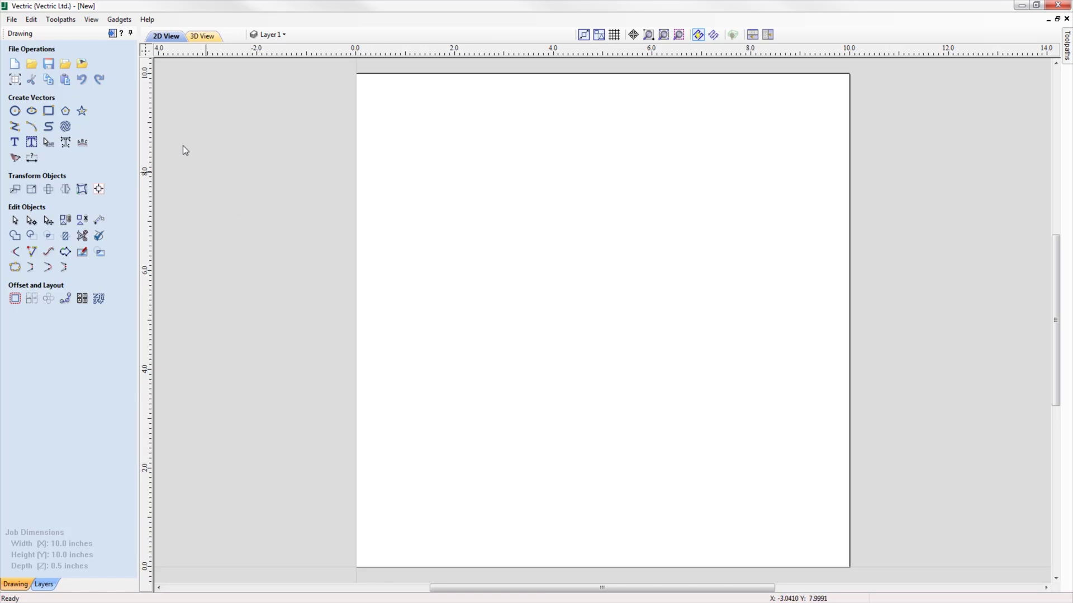
Step: Import the red rose image from Pictures > Project Images, then select and delete it
left_click(82, 64)
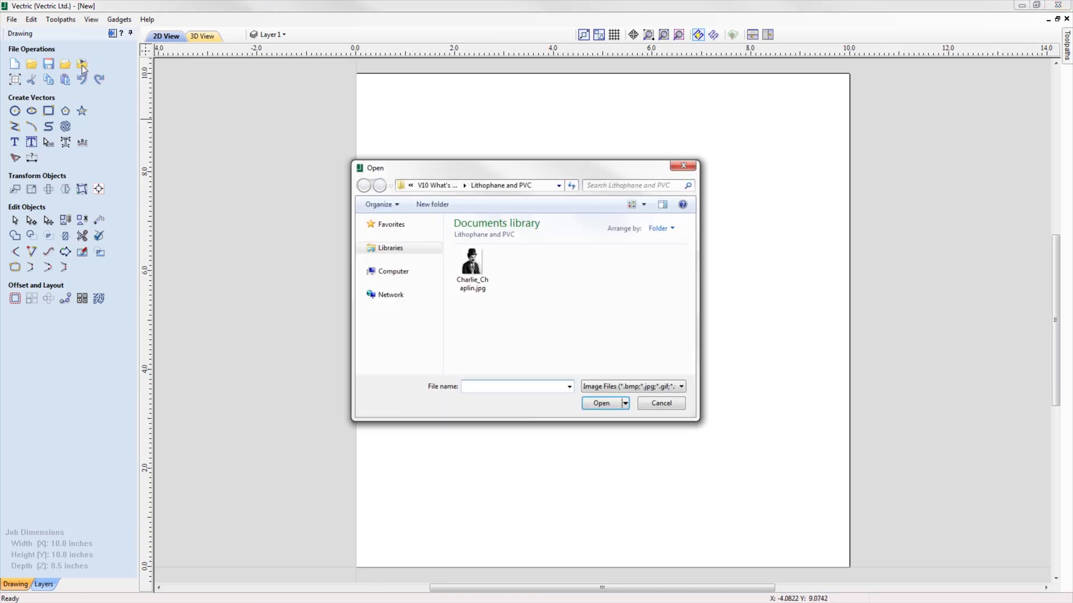
left_click(391, 249)
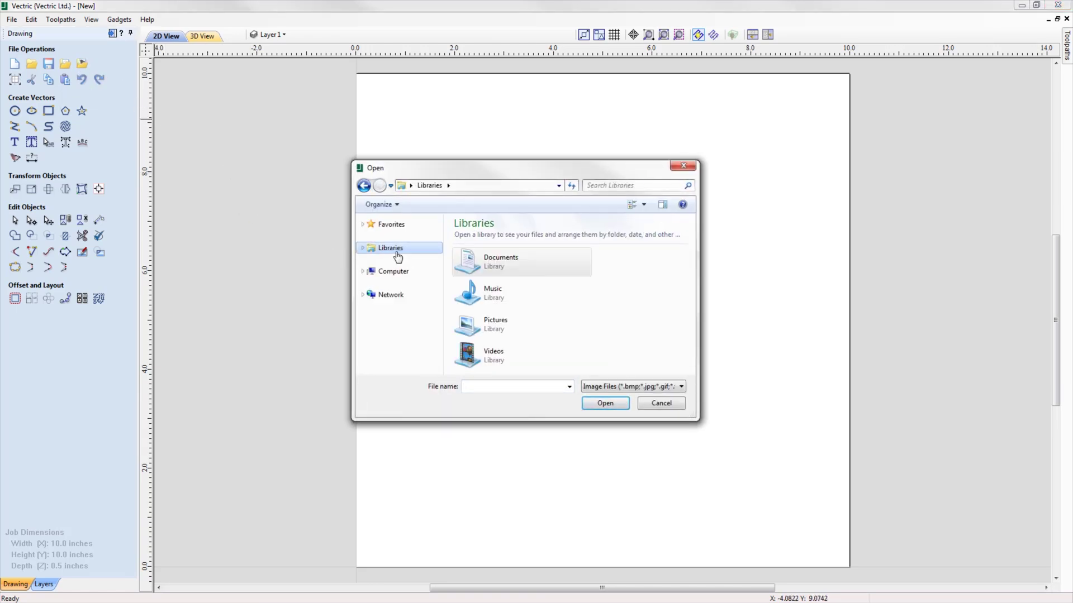
left_click(499, 328)
double_click(499, 328)
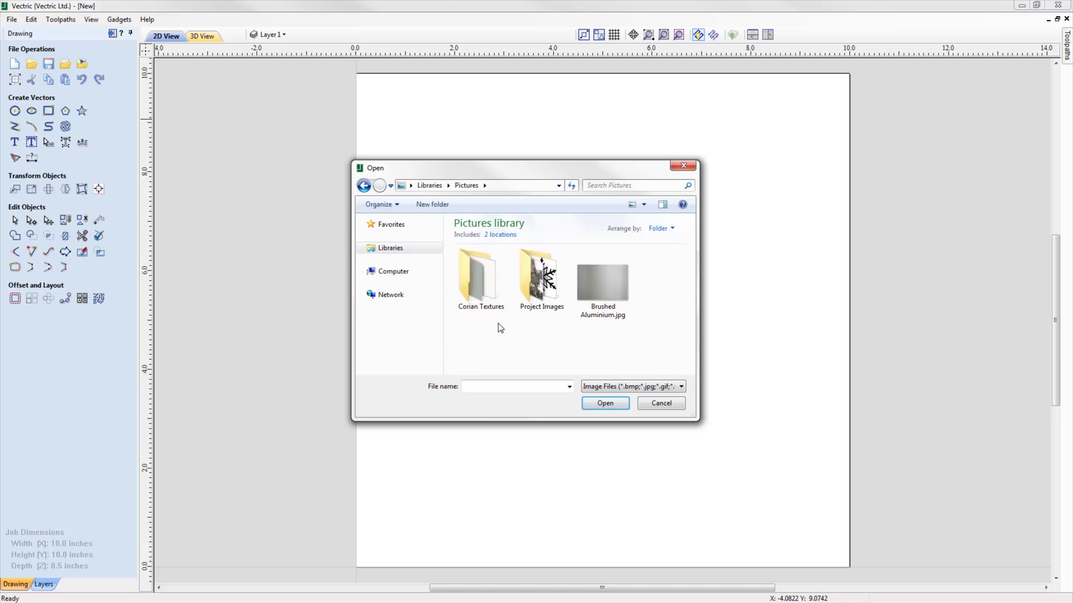
double_click(542, 276)
left_click(550, 286)
double_click(550, 286)
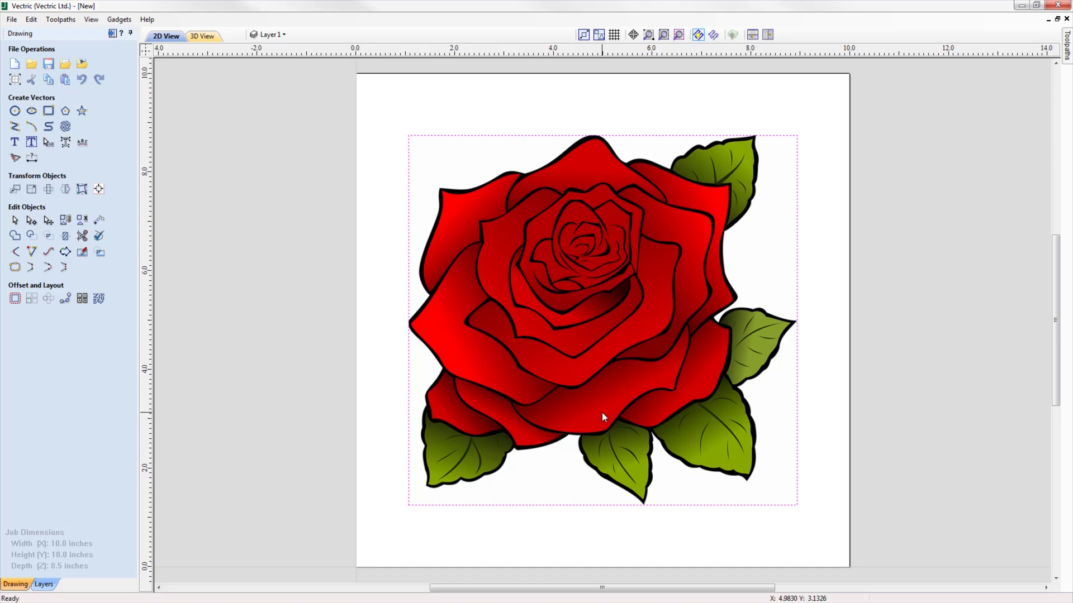
left_click(602, 416)
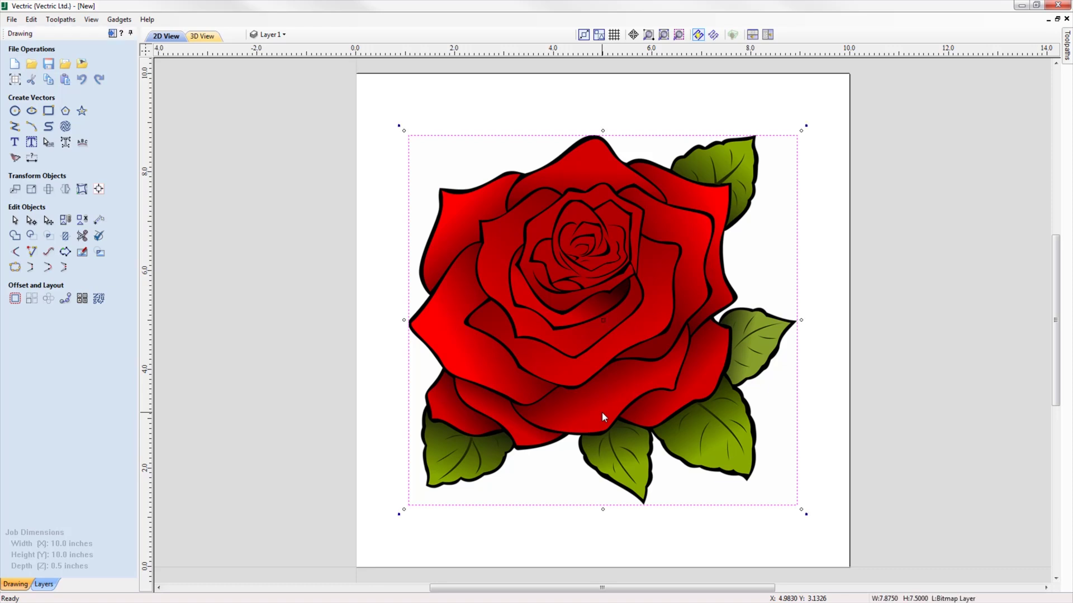
key("Delete")
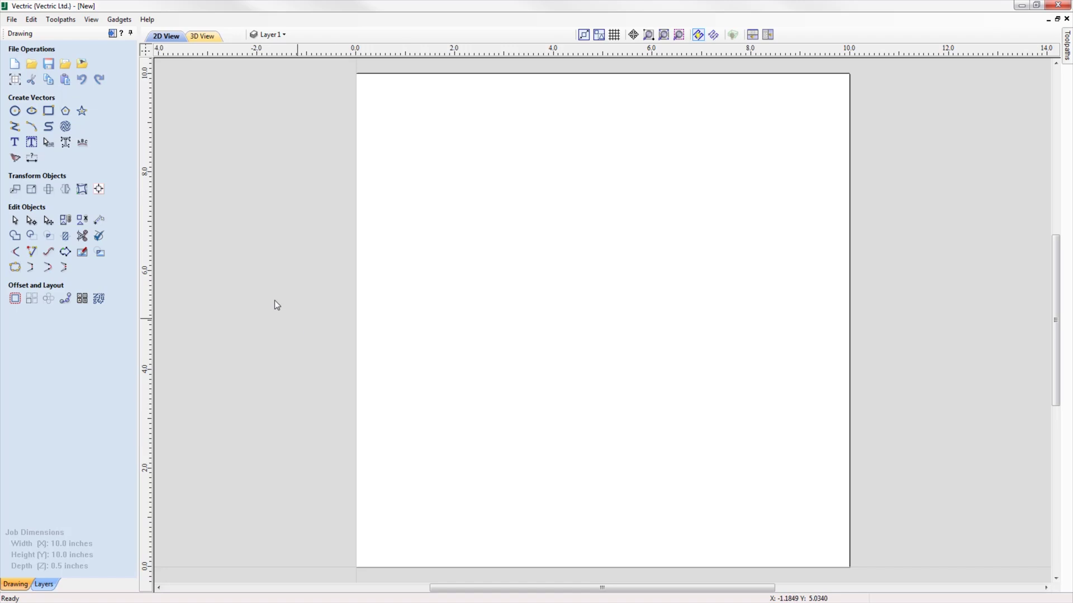
Step: Leave File Dialog Default at Operation in Edit > Options, then start a bitmap import
left_click(31, 19)
left_click(72, 221)
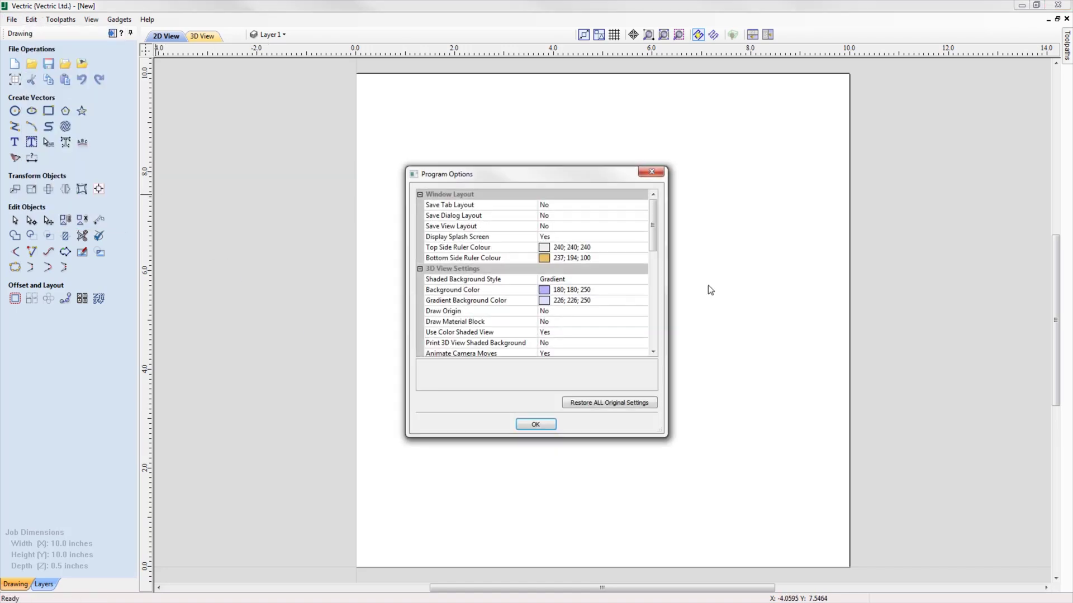
left_click_drag(657, 238, 652, 330)
left_click(574, 331)
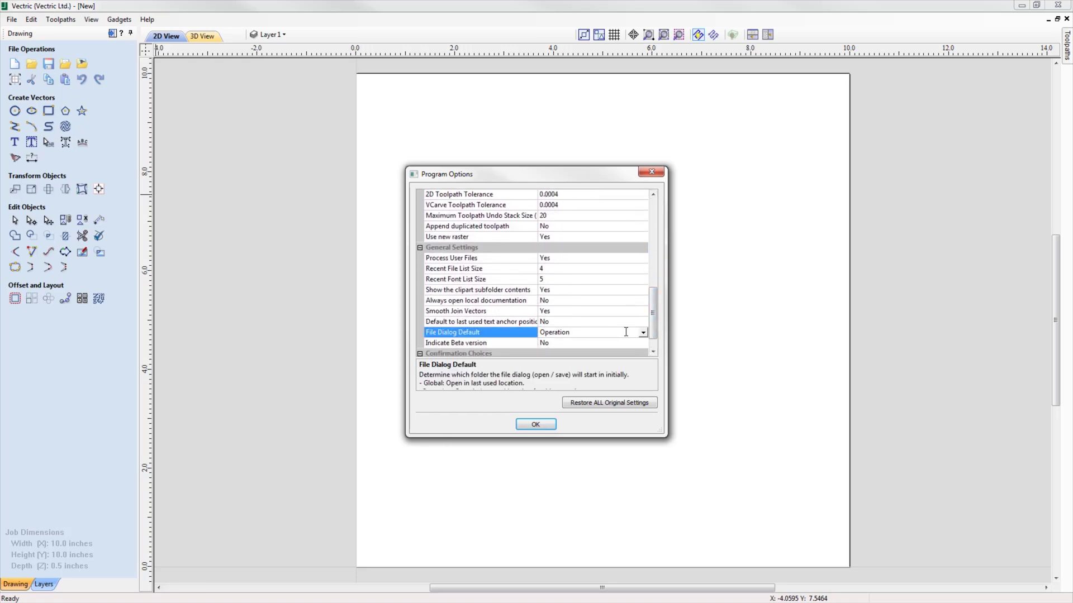
left_click(643, 334)
left_click(643, 334)
left_click(535, 425)
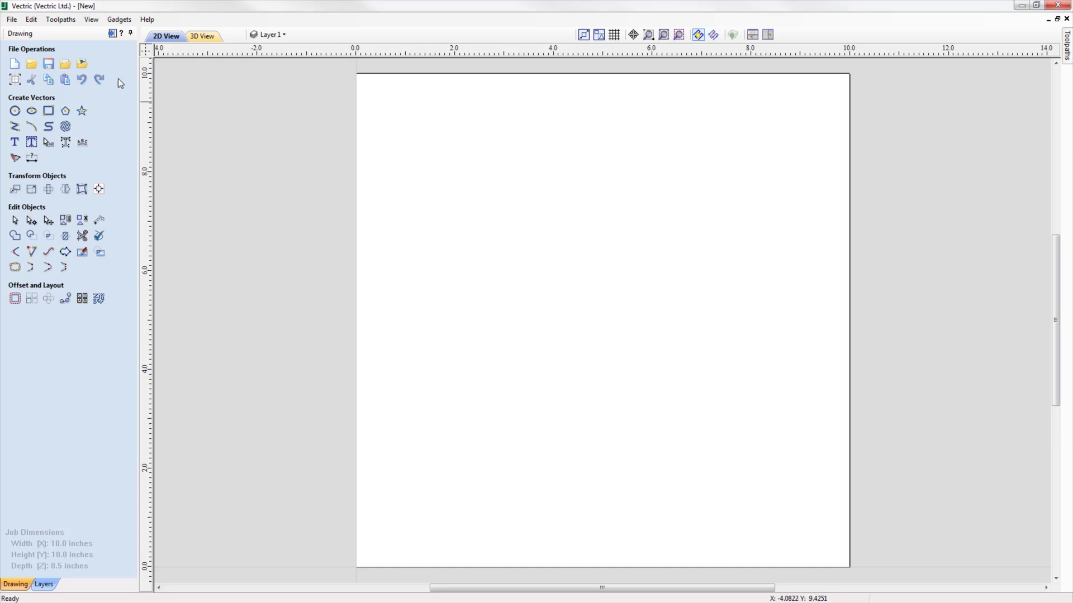
left_click(80, 65)
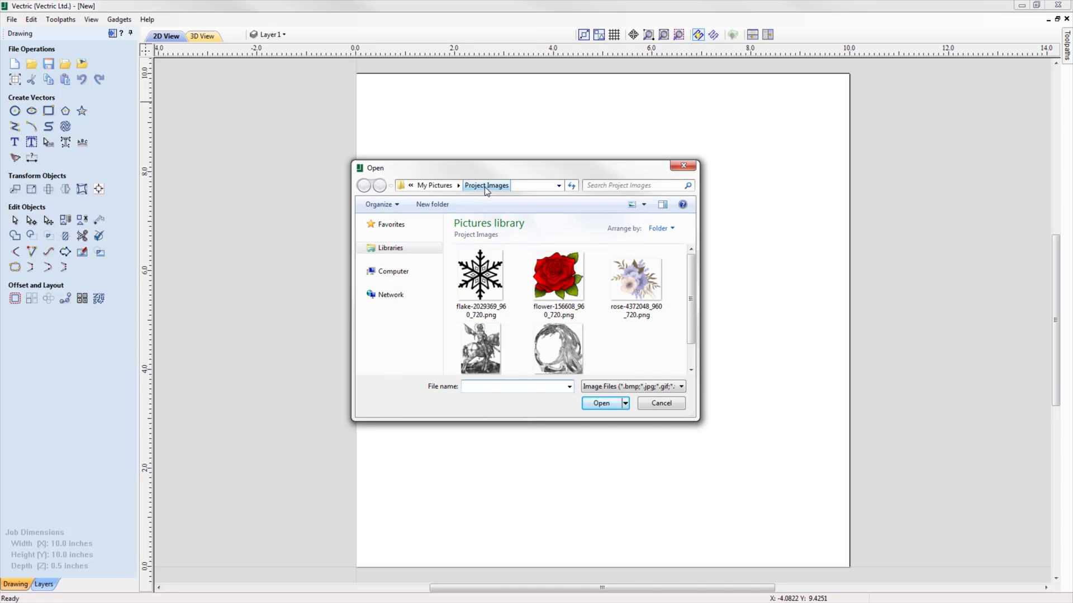
Step: Import the flake image, enlarge it, and trace it into vector outlines with Preview and Apply
double_click(490, 284)
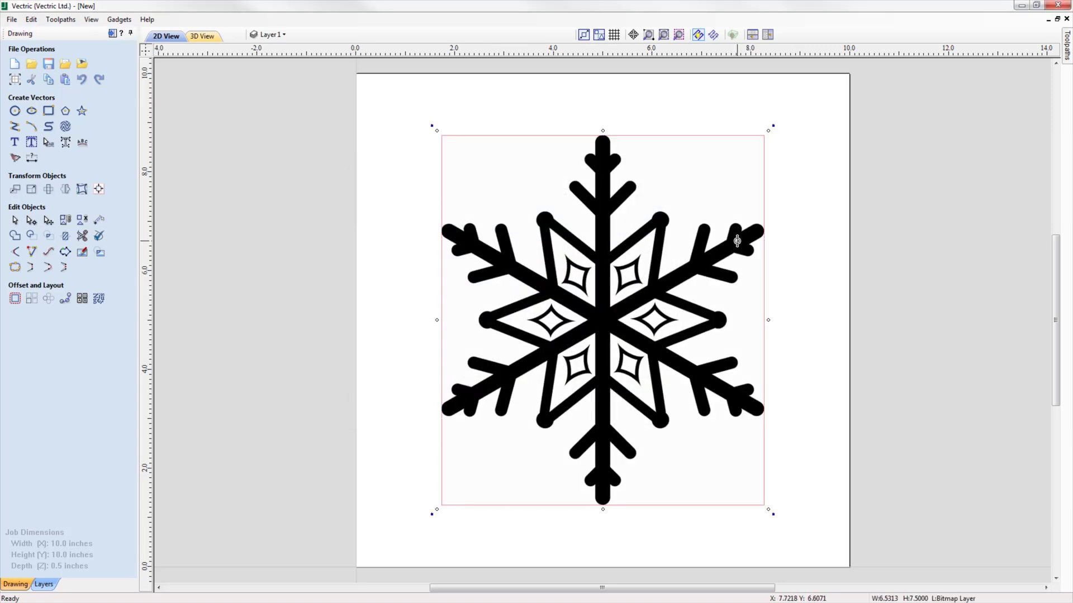
left_click_drag(767, 131, 787, 92)
left_click(16, 159)
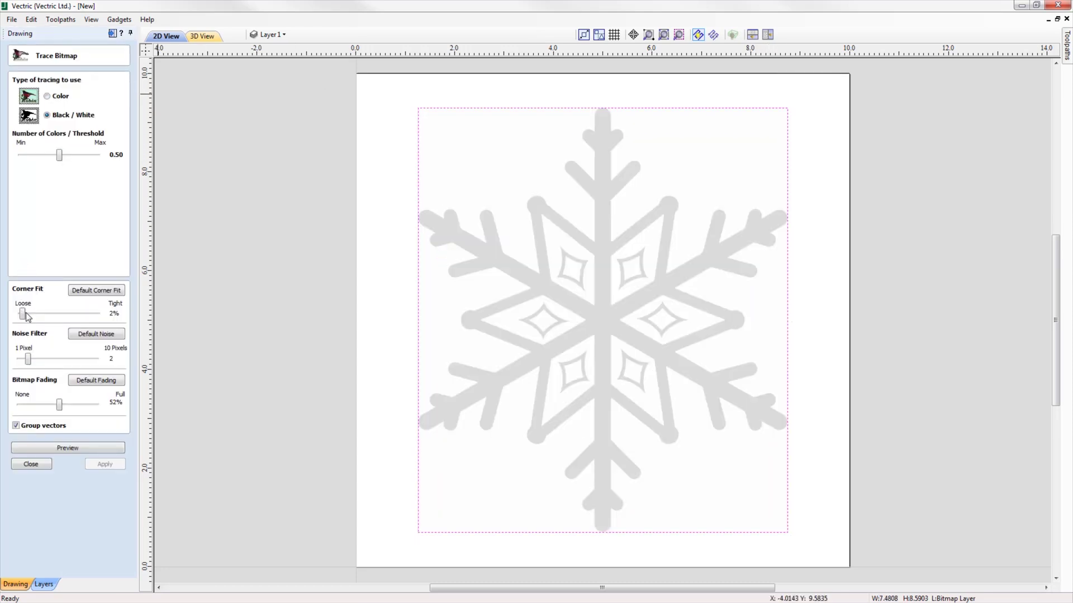
left_click(62, 447)
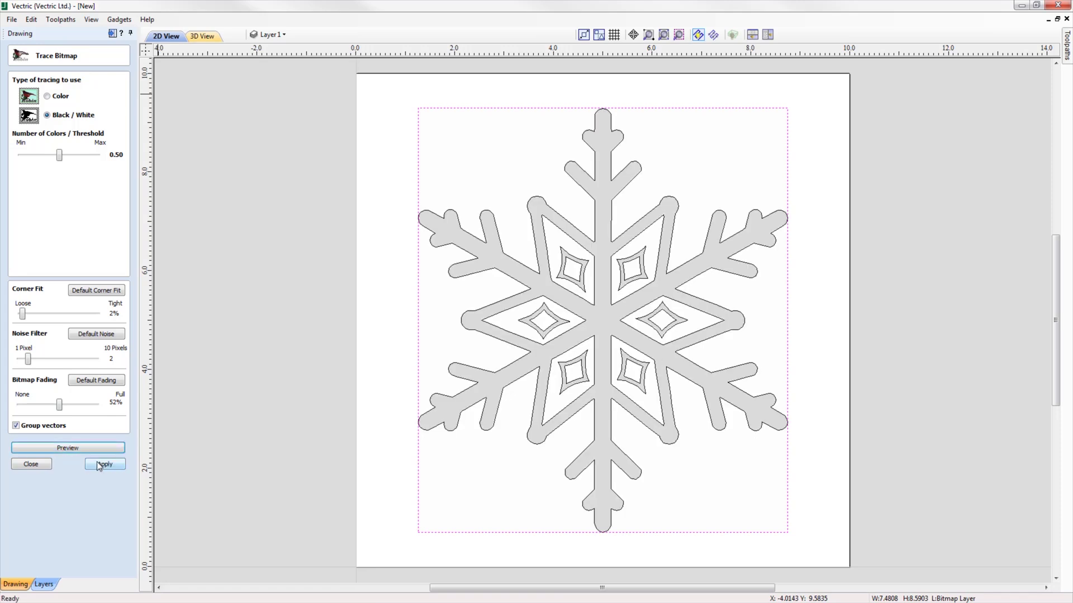
left_click(36, 465)
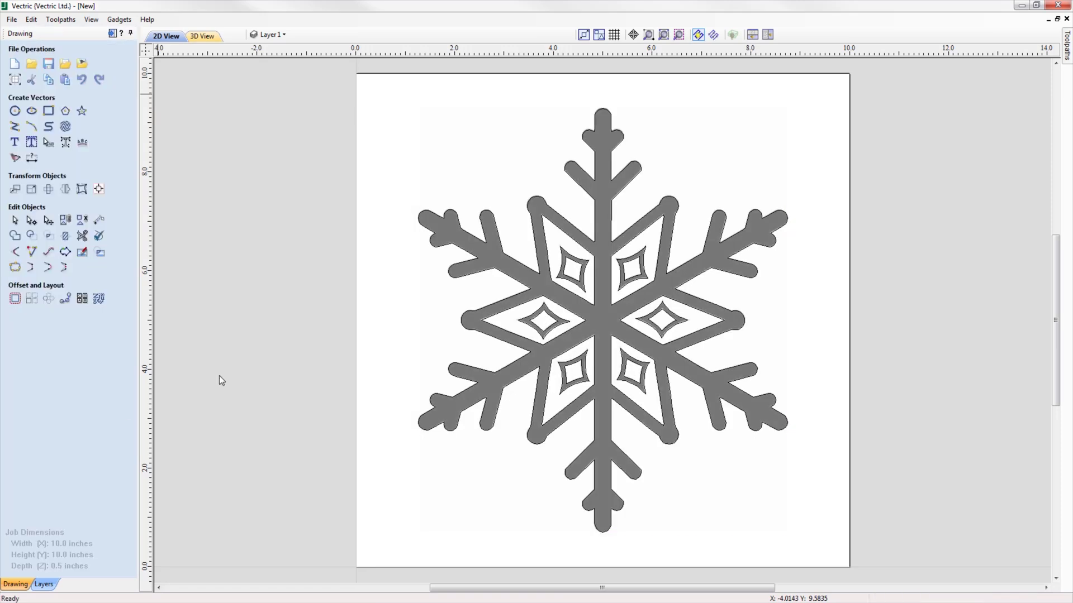
left_click(481, 217)
Step: Start a DXF export of the traced snowflake vectors, then cancel it
left_click(12, 19)
mouse_move(125, 158)
left_click(214, 159)
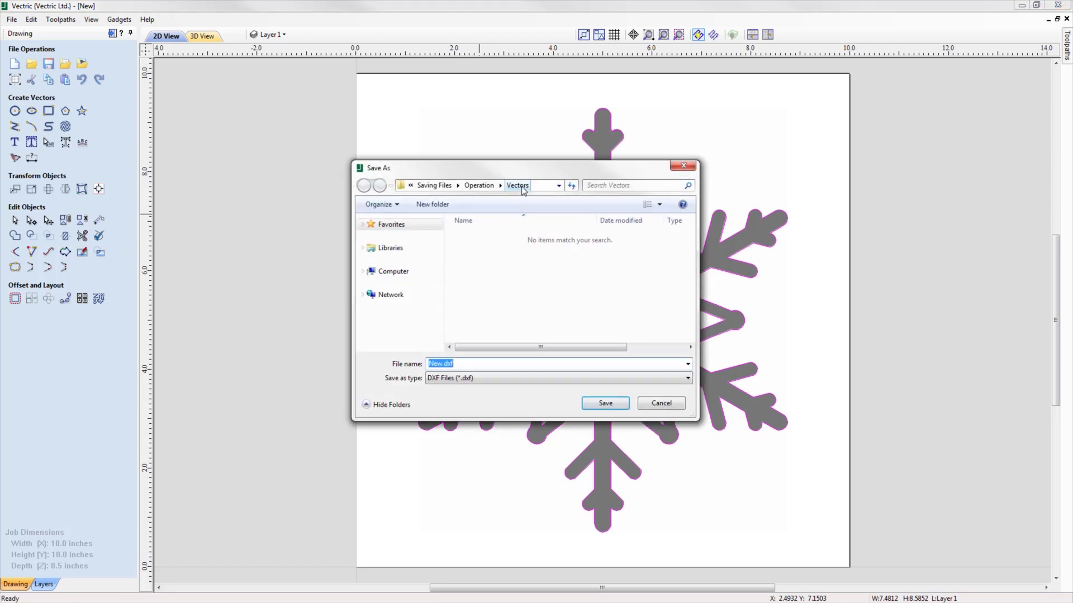
left_click(652, 404)
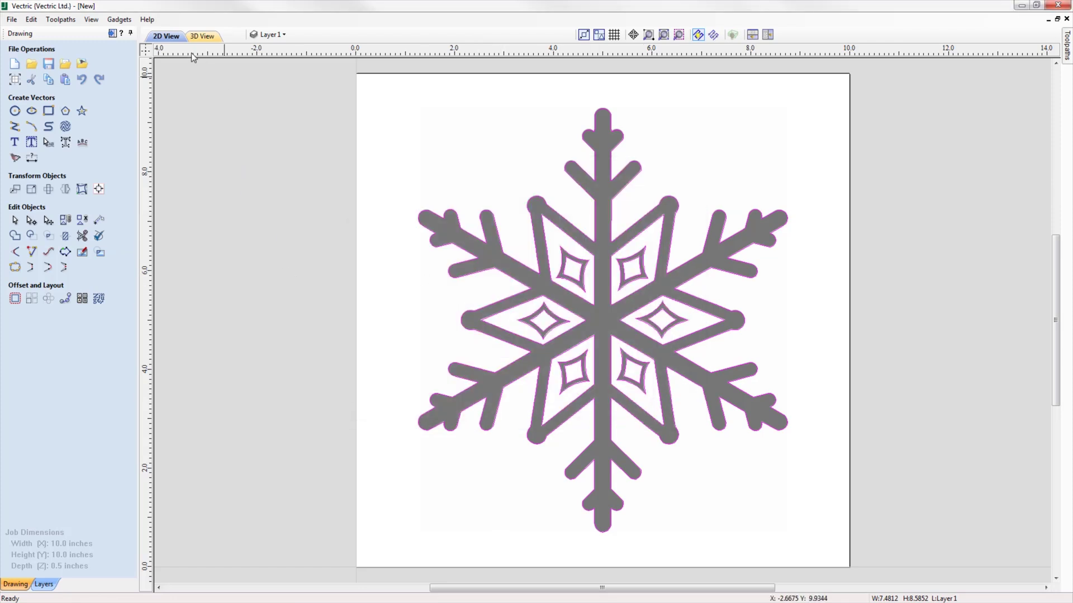
left_click(113, 33)
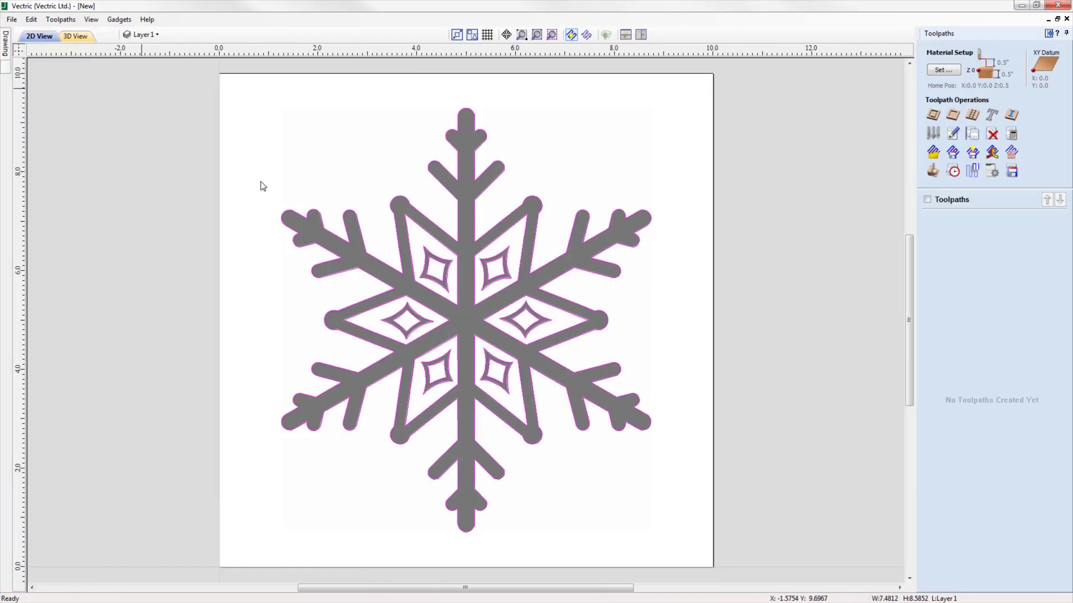
Step: Calculate the Pocket 1 toolpath for the snowflake, then cancel its Save As dialog
left_click(953, 115)
left_click(945, 462)
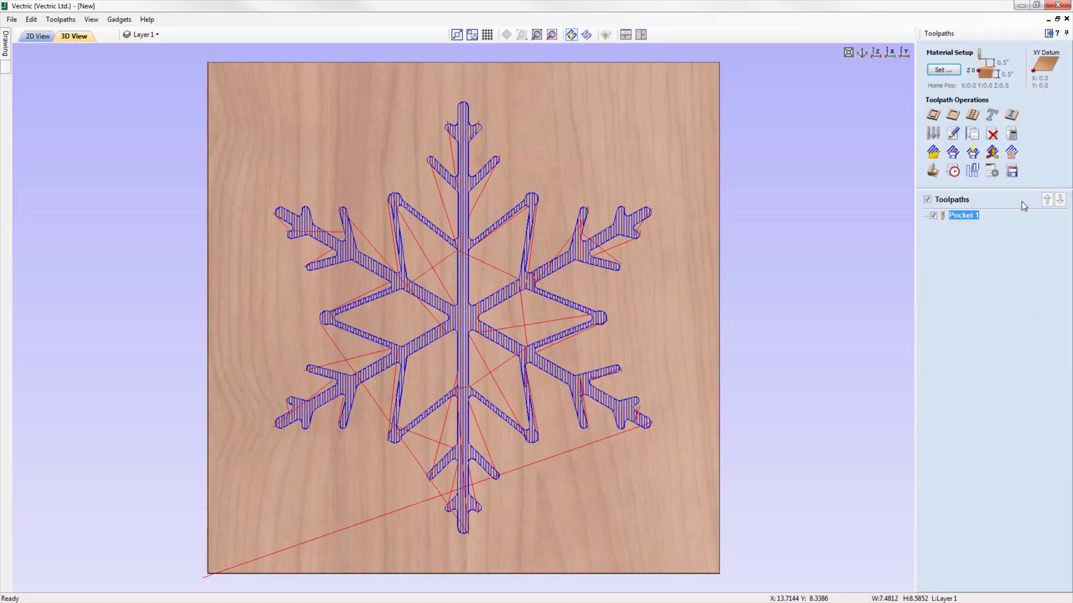
left_click(1016, 172)
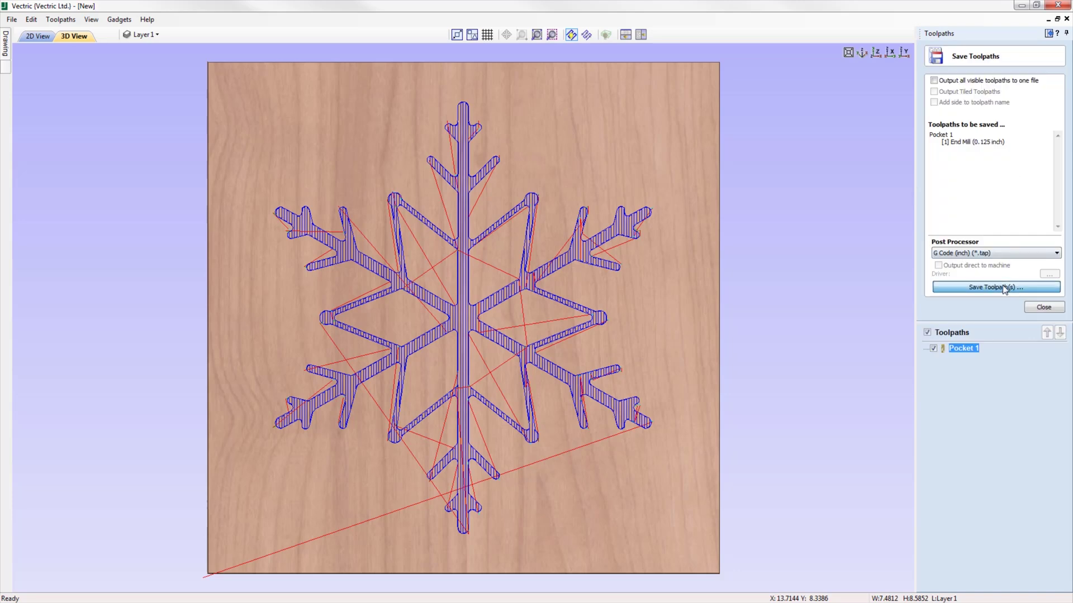
left_click(996, 287)
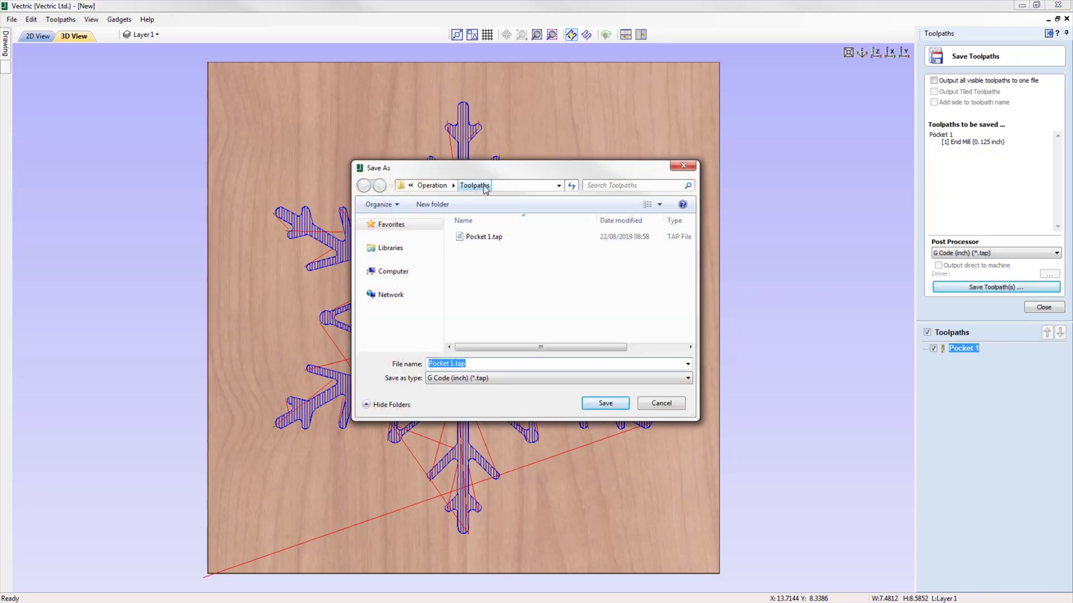
left_click(673, 407)
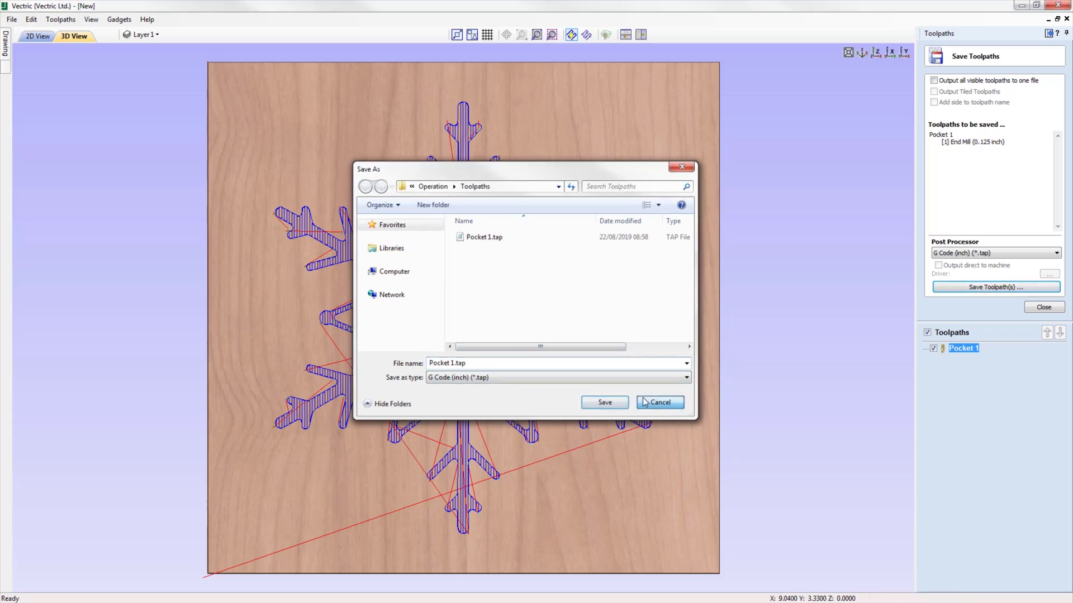
Step: Show the Global, Operation and Job choices for File Dialog Default in Edit > Options
left_click(31, 19)
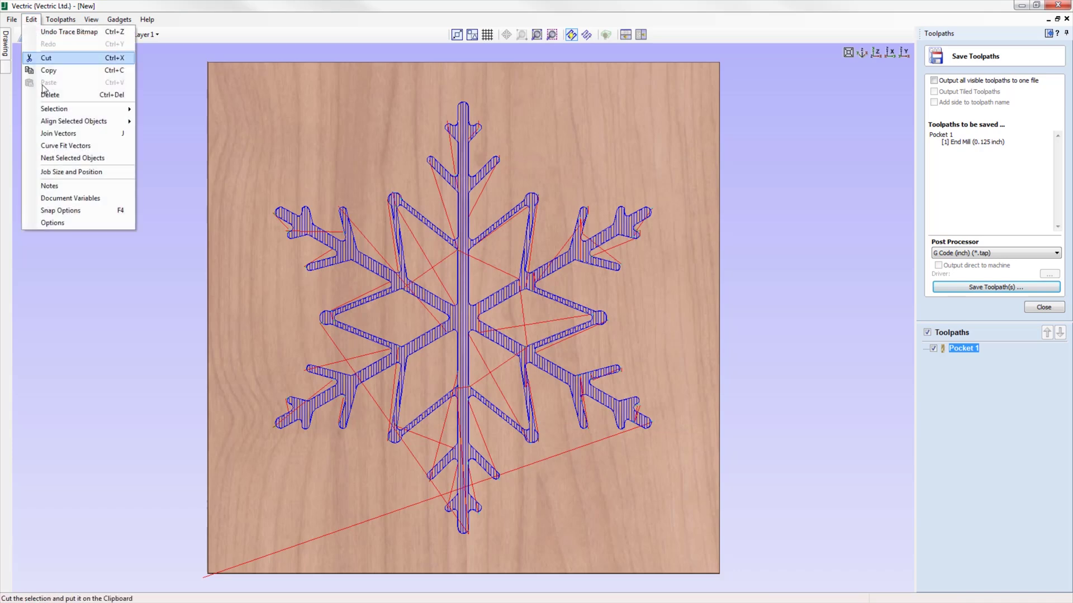
left_click(70, 223)
left_click_drag(654, 249, 655, 347)
left_click(595, 311)
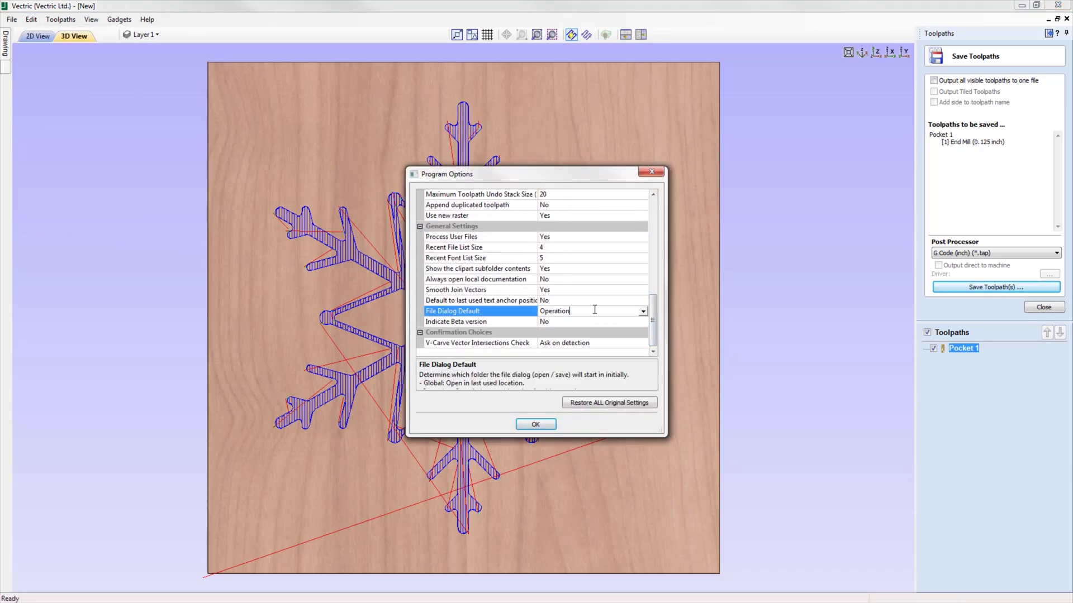
left_click(642, 311)
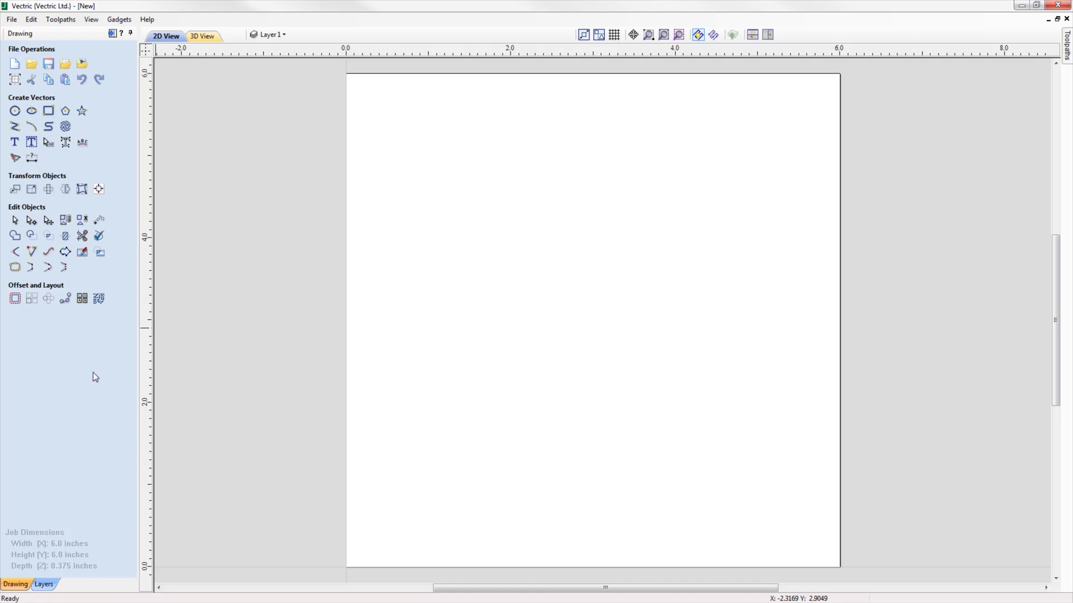
Step: Start a Drilling Toolpath on the blank job and bring up its Drilling Toolpaths help page
left_click(111, 33)
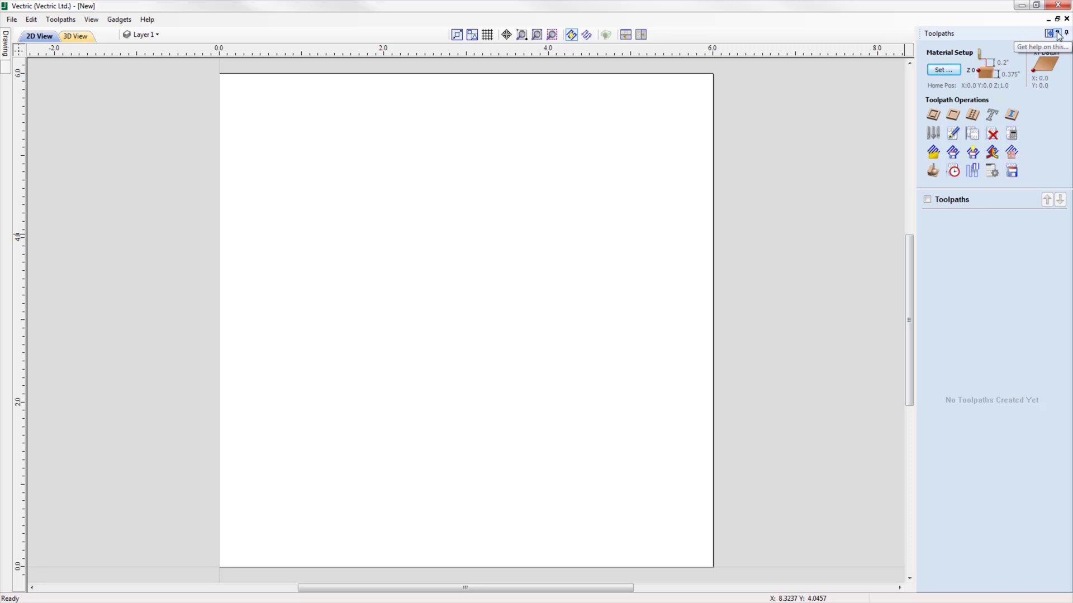
left_click(972, 116)
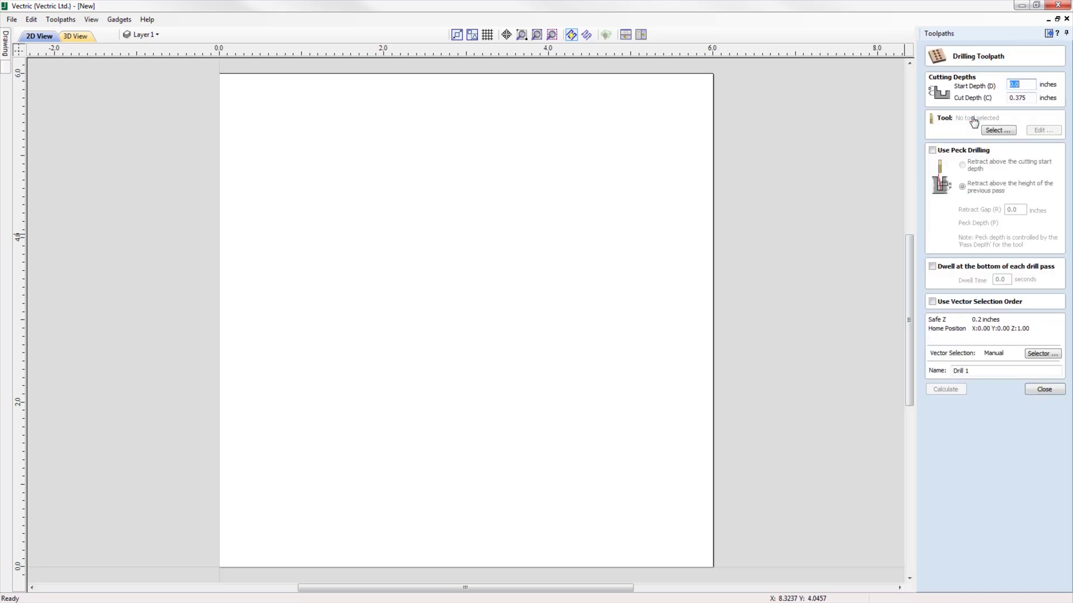
left_click(1058, 34)
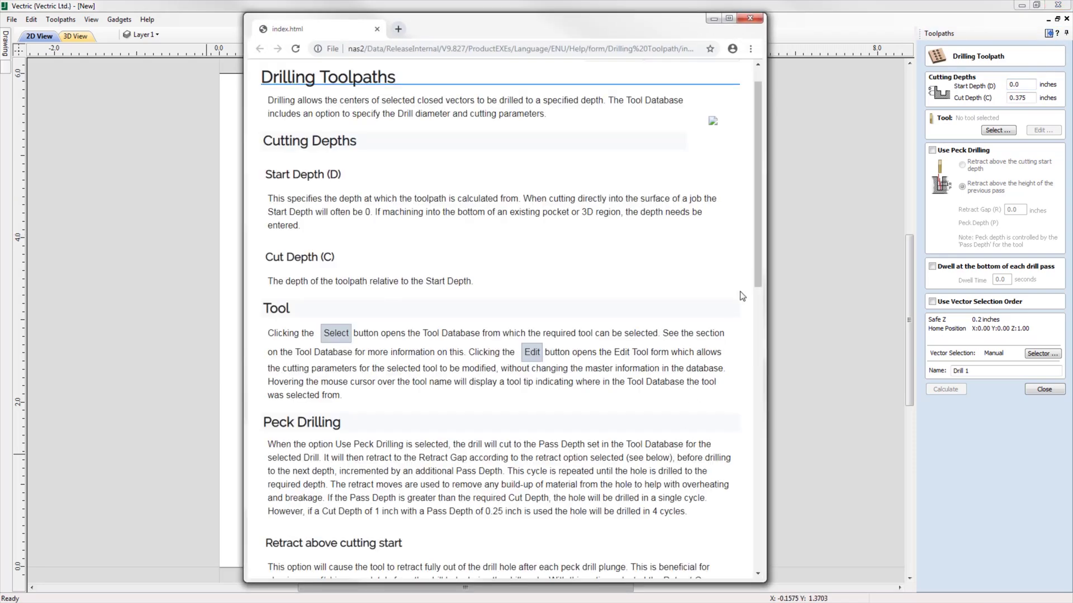
Step: Scroll the Drilling Toolpaths help page down to the Position and Selection Properties and Name sections
scroll(743, 293, "down", 3)
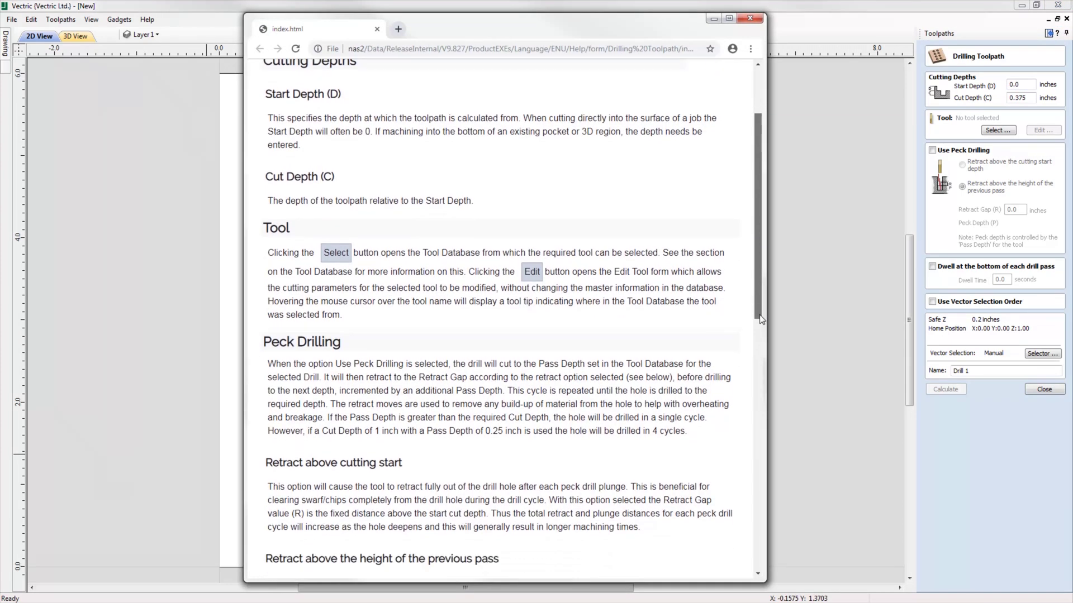